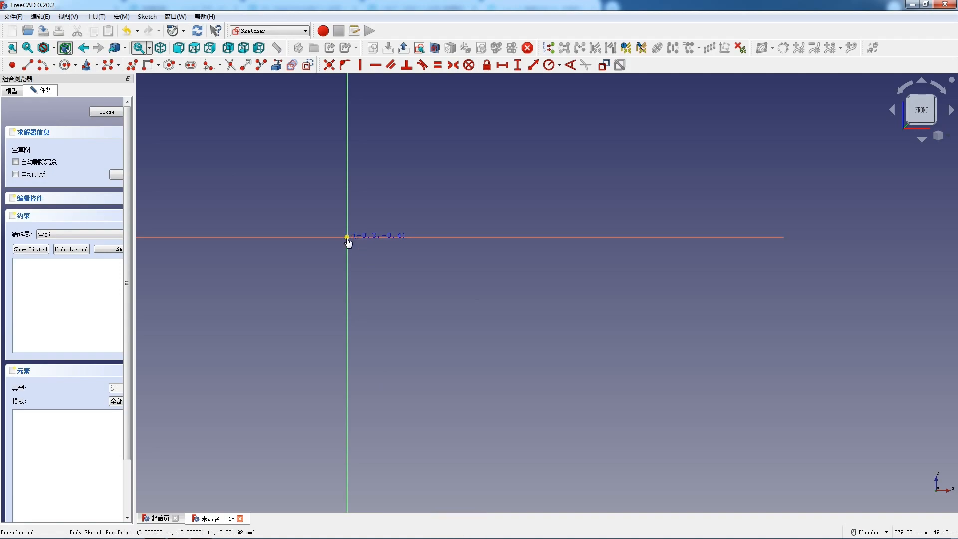
# - Sketch two concentric upper semicircular arcs centred on the origin, with all endpoints on the horizontal axis
pyautogui.click(304, 237)
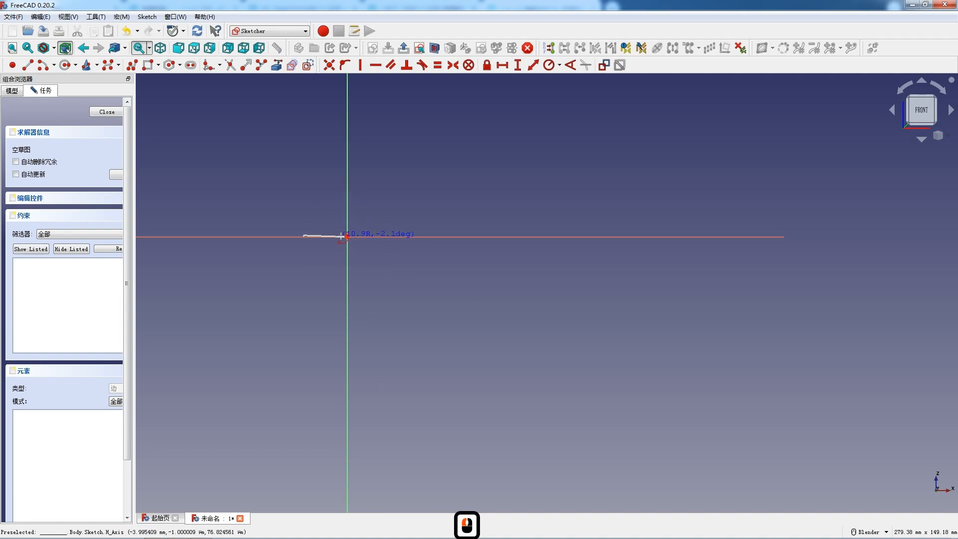
pyautogui.click(392, 237)
pyautogui.click(348, 237)
pyautogui.click(315, 237)
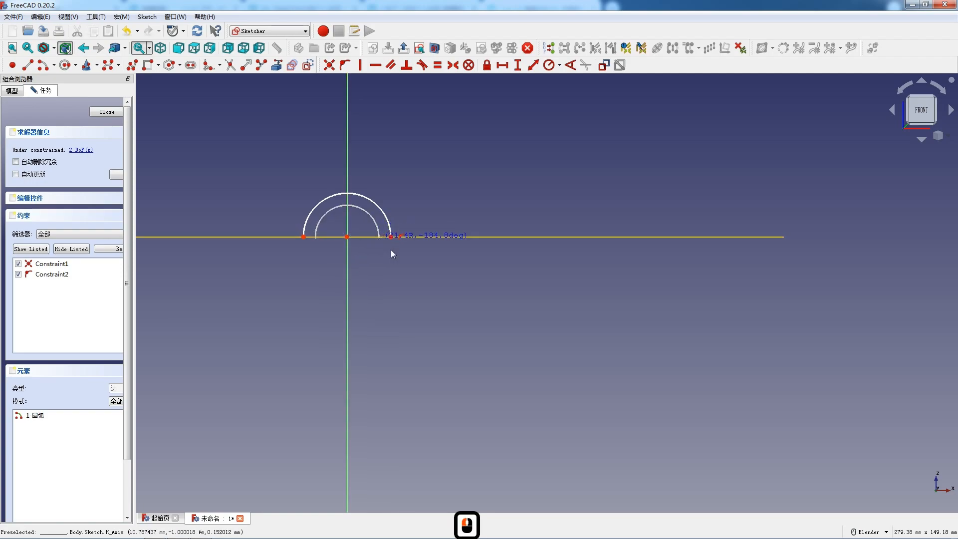
pyautogui.click(379, 237)
pyautogui.press('Escape')
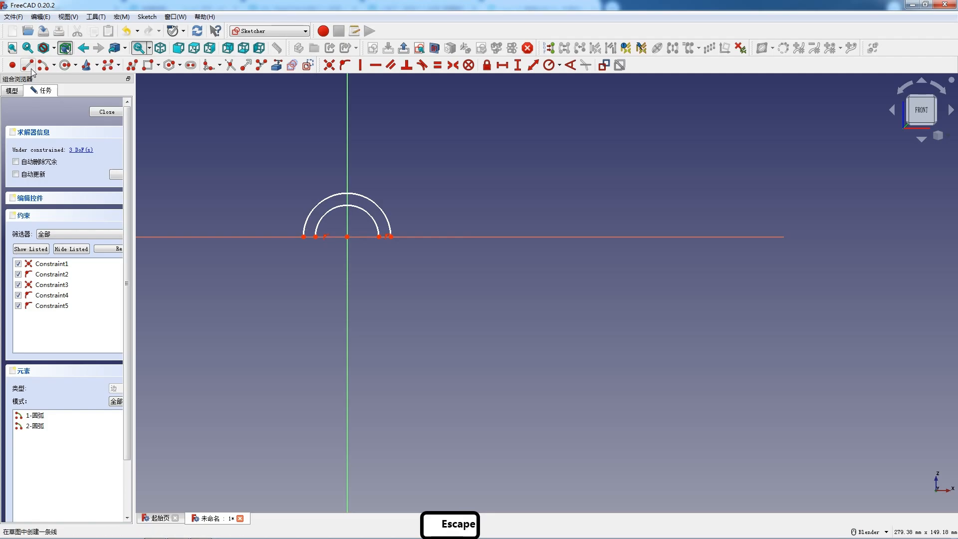
# - Close the left end of the two arcs with a three-segment polyline that extends below the horizontal axis
pyautogui.click(106, 66)
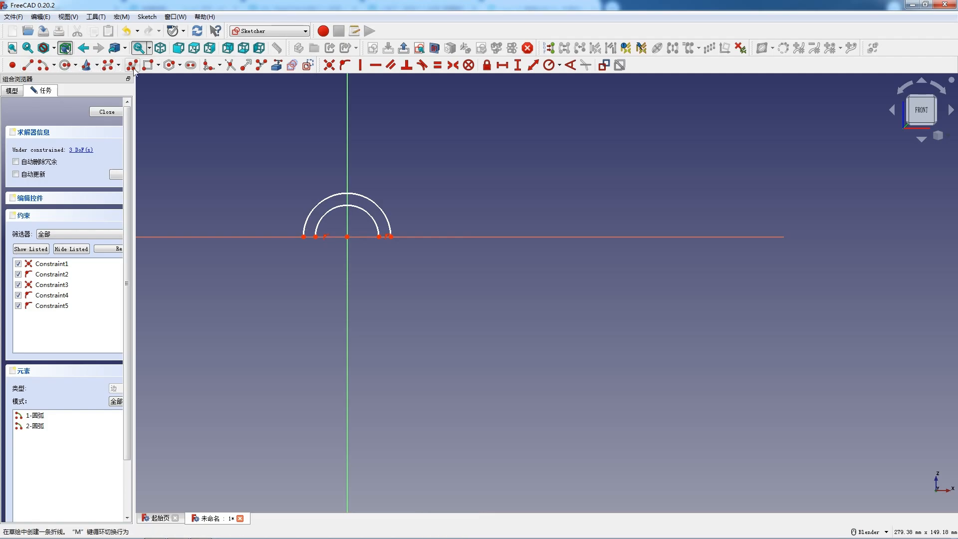
pyautogui.scroll(7, 304, 232)
pyautogui.click(300, 228)
pyautogui.click(300, 265)
pyautogui.click(352, 265)
pyautogui.click(349, 229)
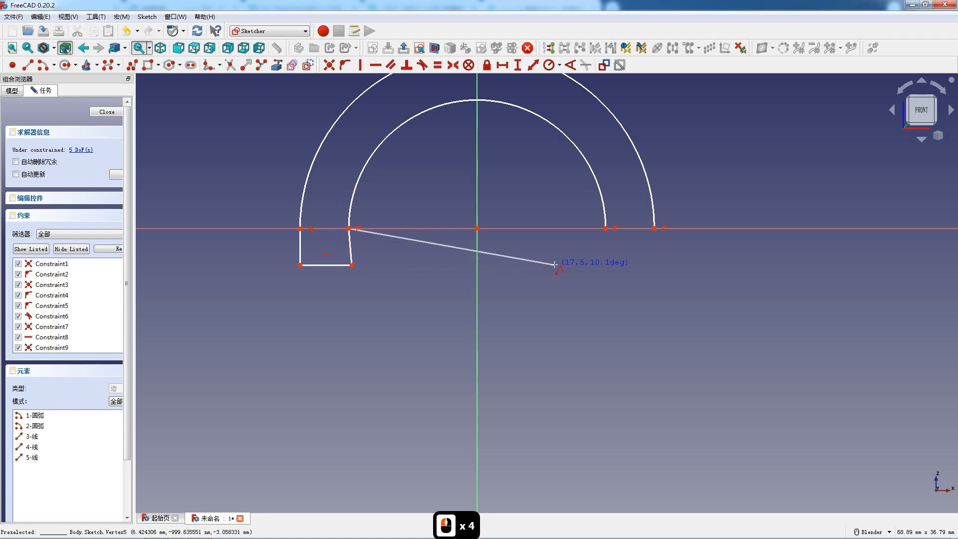
pyautogui.press('Escape')
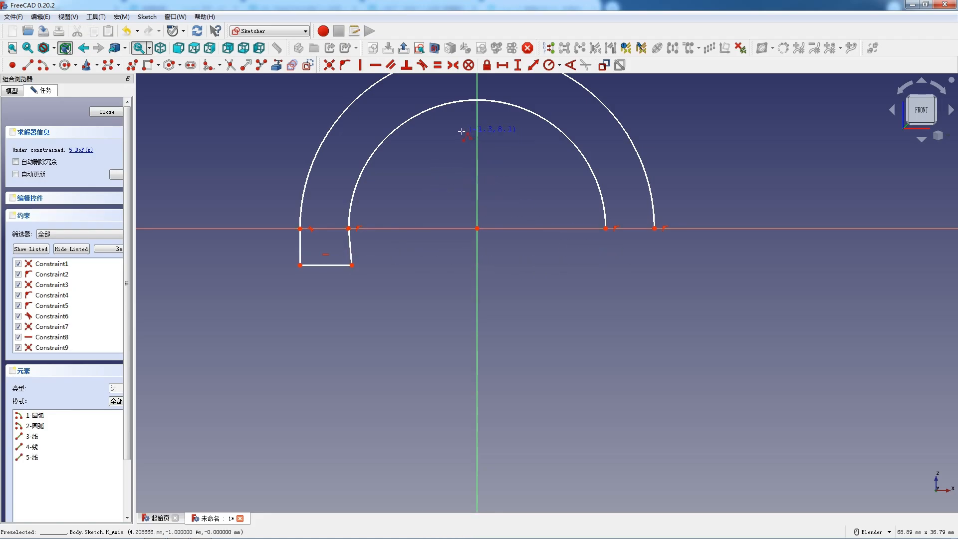
pyautogui.press('Escape')
# - Constrain the inner arc's radius to 4.7 mm and move the left leg's inner corner beneath the arc's new endpoint
pyautogui.click(406, 122)
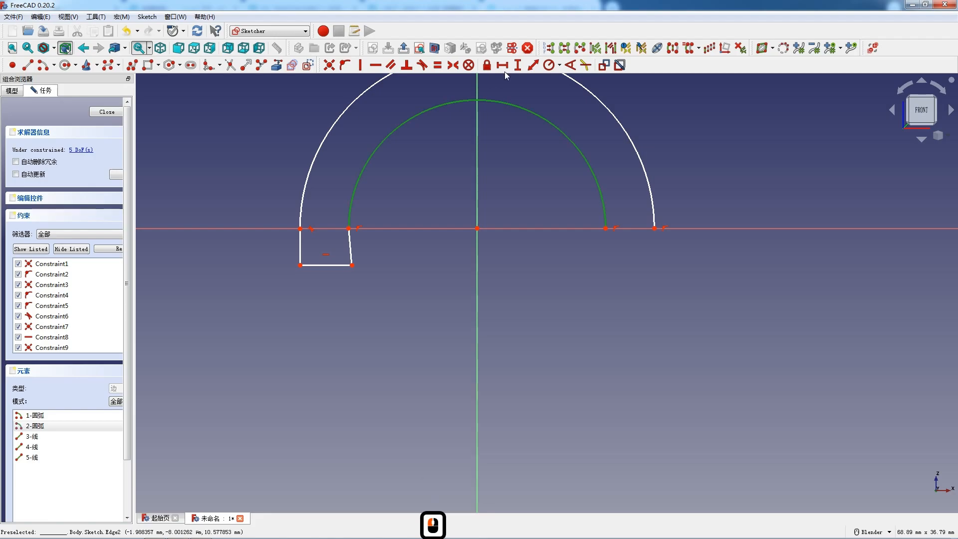
pyautogui.click(546, 68)
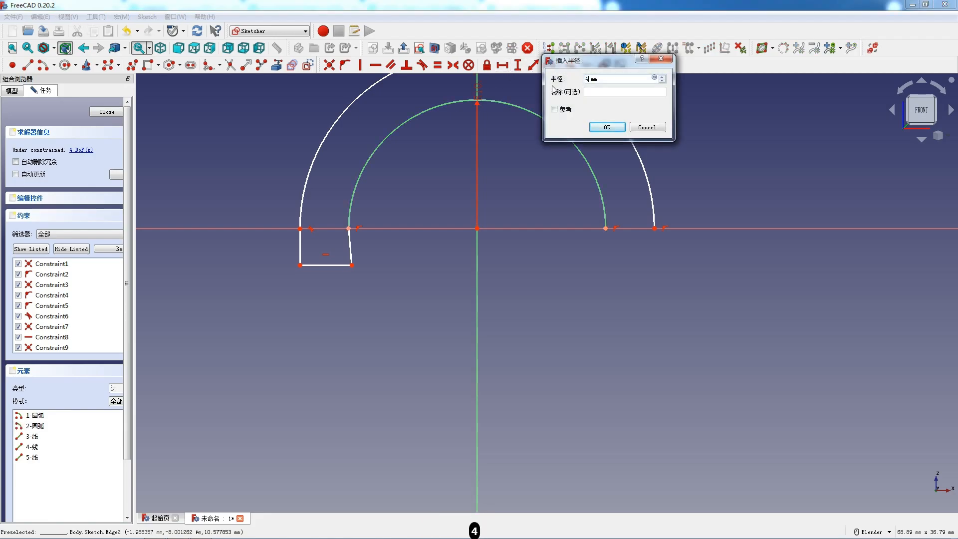
pyautogui.press('Return')
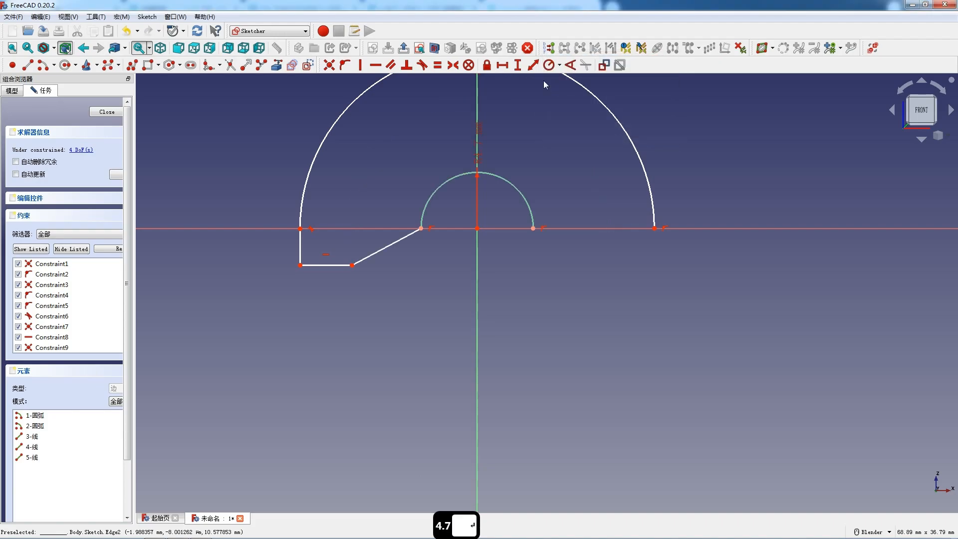
pyautogui.click(352, 104)
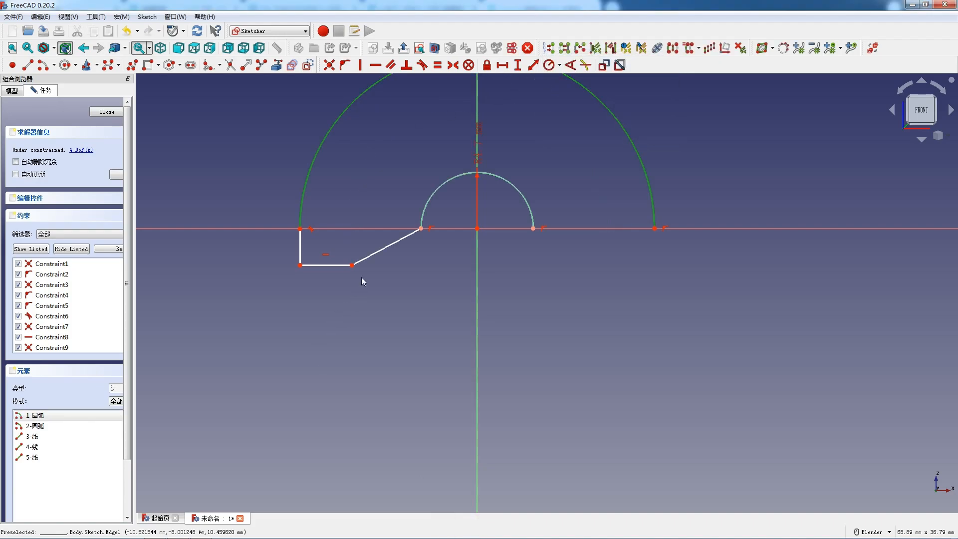
pyautogui.moveTo(353, 270); pyautogui.dragTo(419, 273)
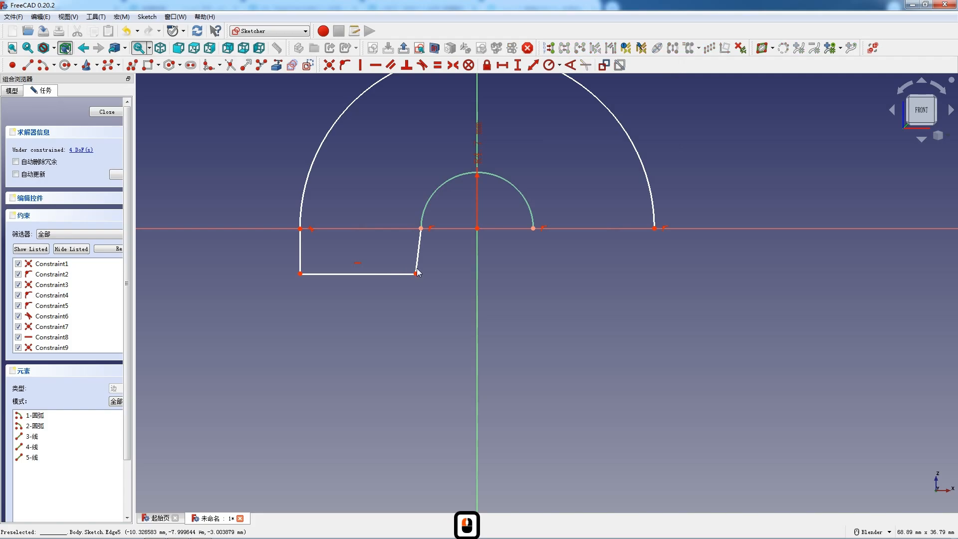
# - Constrain the outer arc's radius to slightly more than the inner one and reposition the left leg's inner corner to form a short, narrow leg
pyautogui.click(381, 80)
pyautogui.click(549, 65)
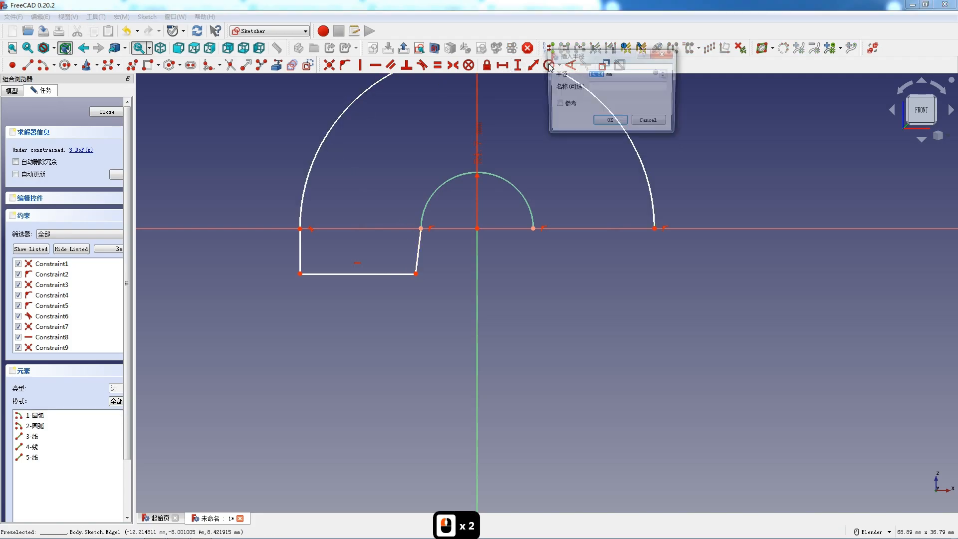
pyautogui.press('Return')
pyautogui.scroll(6, 470, 201)
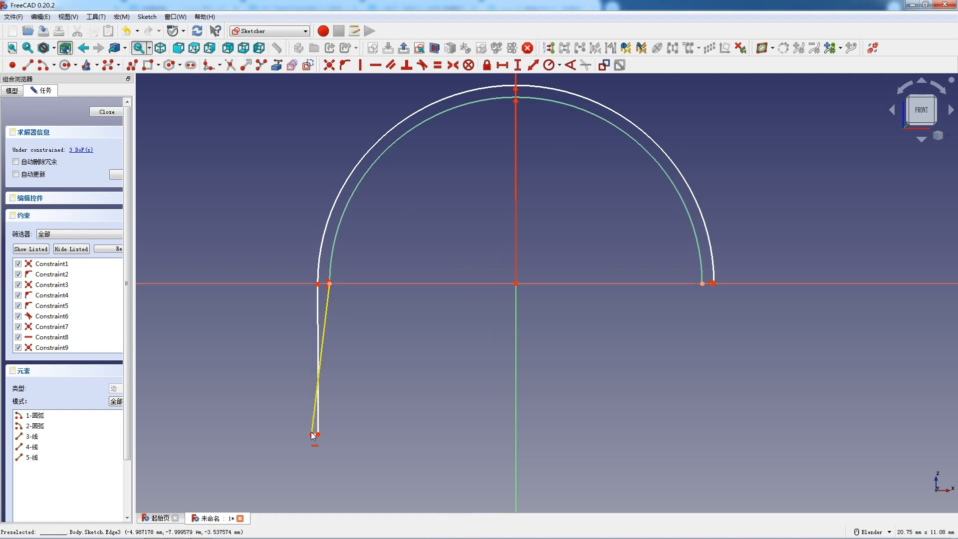
pyautogui.moveTo(311, 433)
pyautogui.mouseDown()
pyautogui.moveTo(349, 432)
pyautogui.moveTo(331, 311)
pyautogui.mouseUp()
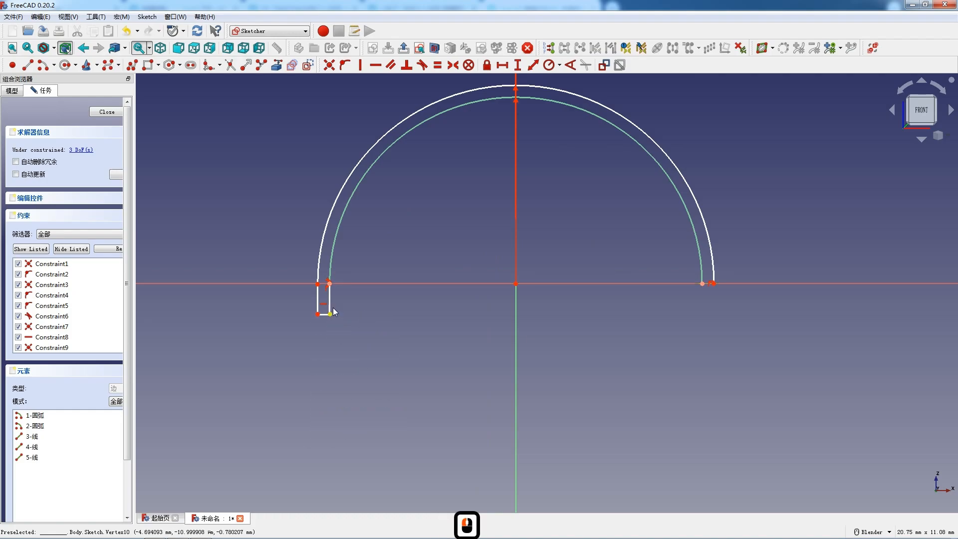
pyautogui.scroll(3, 335, 295)
pyautogui.scroll(-3, 334, 294)
# - Close the right end of the arcs with a three-segment polyline forming a short leg below the horizontal axis
pyautogui.click(132, 65)
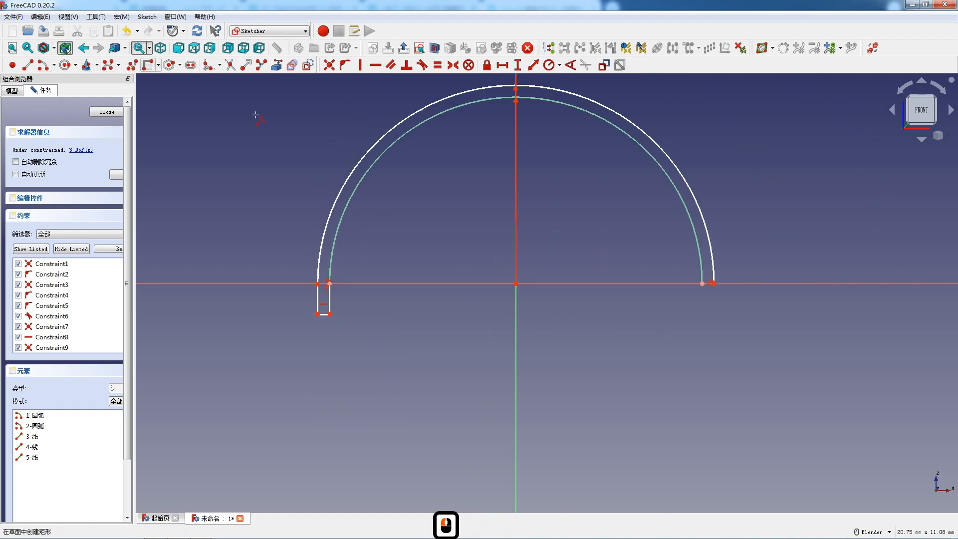
pyautogui.click(703, 283)
pyautogui.click(703, 301)
pyautogui.click(713, 299)
pyautogui.click(712, 283)
pyautogui.press('Escape')
pyautogui.scroll(4, 711, 295)
pyautogui.press('Escape')
# - Constrain the right leg's side line vertical and its bottom line horizontal
pyautogui.click(704, 298)
pyautogui.press('v')
pyautogui.click(687, 318)
pyautogui.press('h')
# - Constrain both side lines of the left leg vertical
pyautogui.scroll(-3, 675, 322)
pyautogui.scroll(4, 199, 330)
pyautogui.scroll(1, 198, 329)
pyautogui.click(254, 307)
pyautogui.press('v')
pyautogui.click(222, 312)
pyautogui.press('v')
pyautogui.scroll(-3, 259, 307)
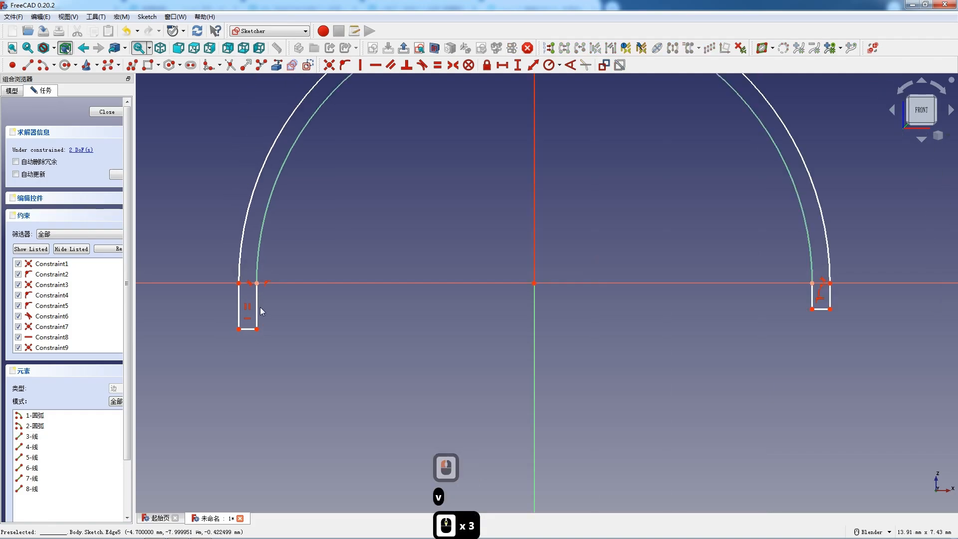
# - Constrain the vertical length of both the left and right legs to 0.8 mm
pyautogui.click(256, 310)
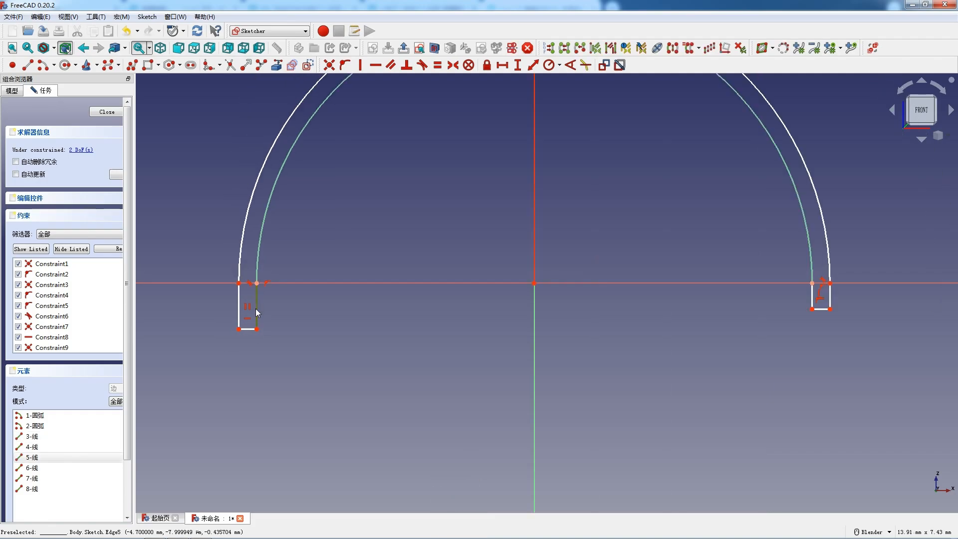
pyautogui.press('i')
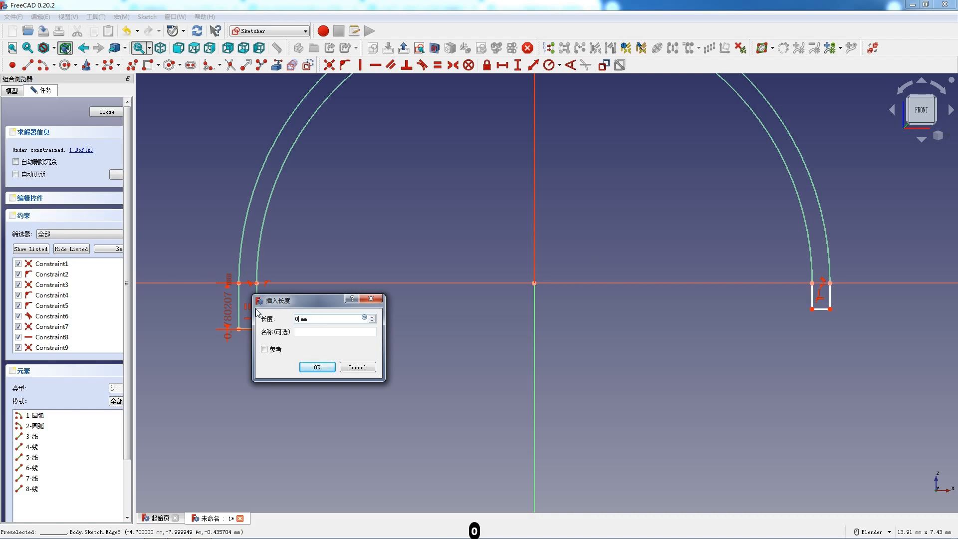
pyautogui.press('Return')
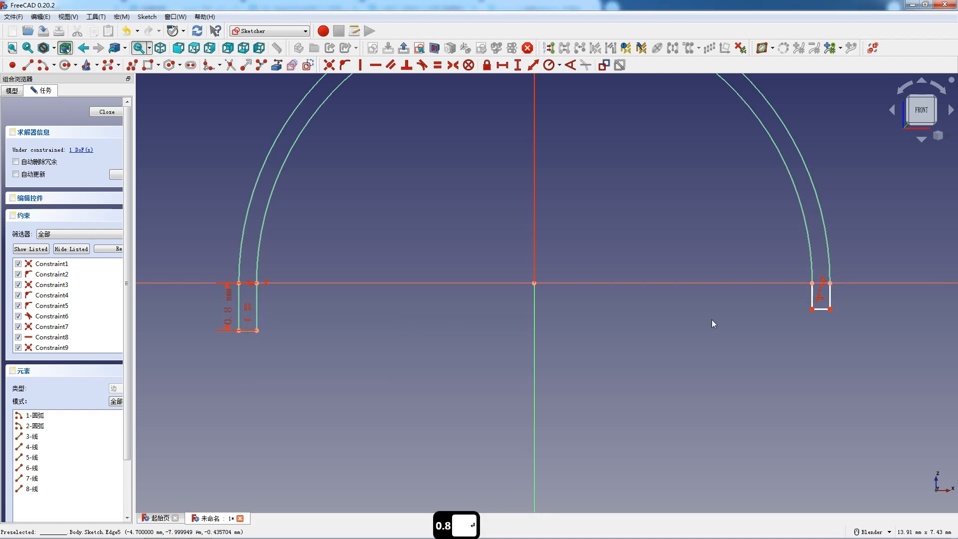
pyautogui.click(814, 302)
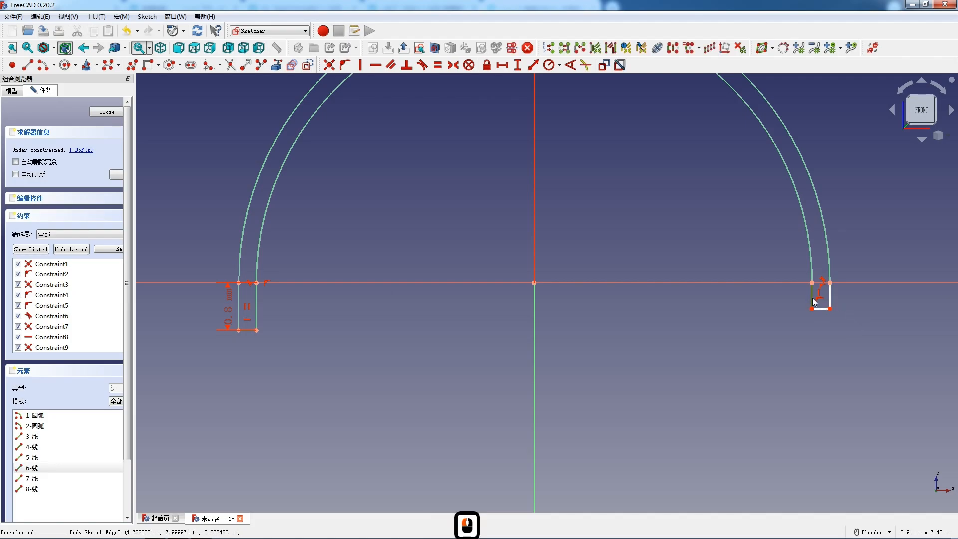
pyautogui.press('i')
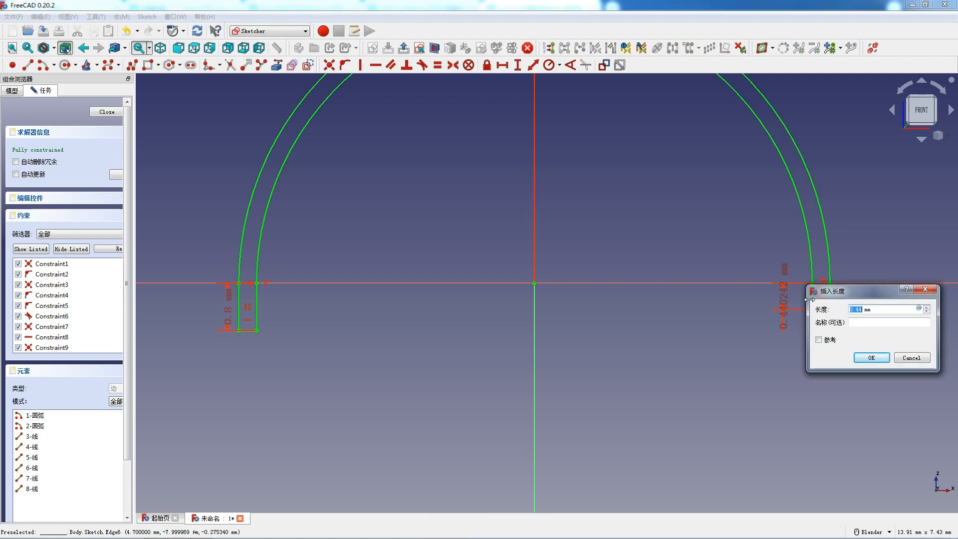
pyautogui.write('0.8')
pyautogui.press('Return')
pyautogui.scroll(-3, 625, 346)
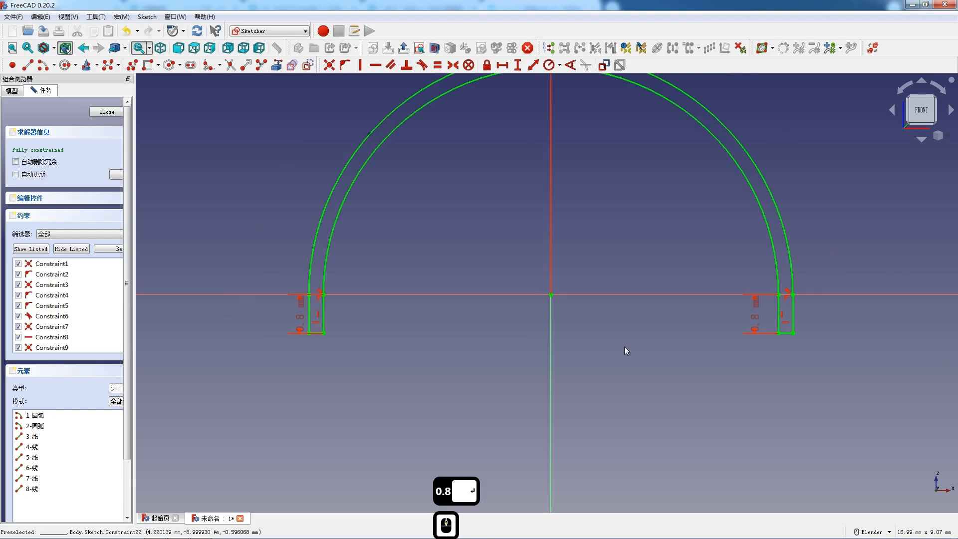
pyautogui.scroll(2, 435, 267)
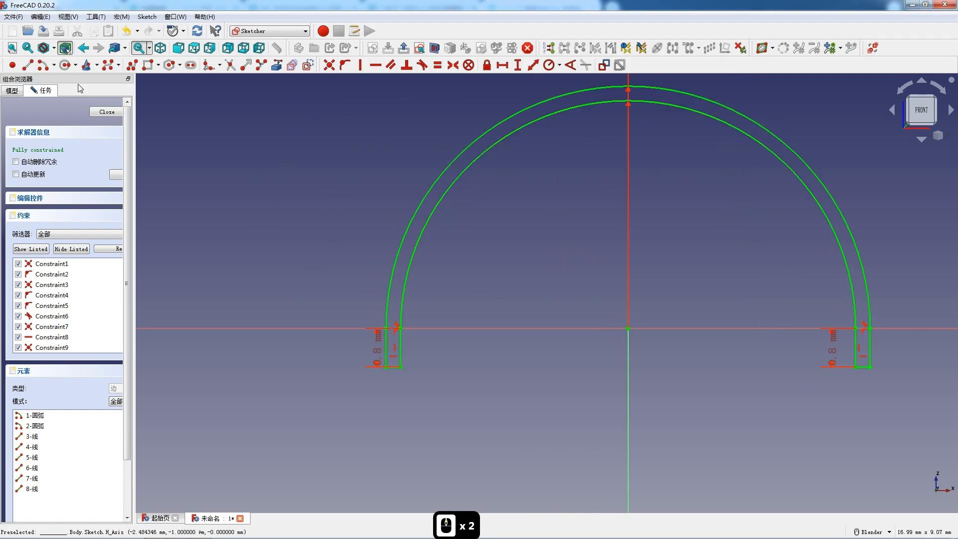
# - Finish the sketch and pad the profile 20 mm symmetrically about the sketch plane
pyautogui.click(107, 112)
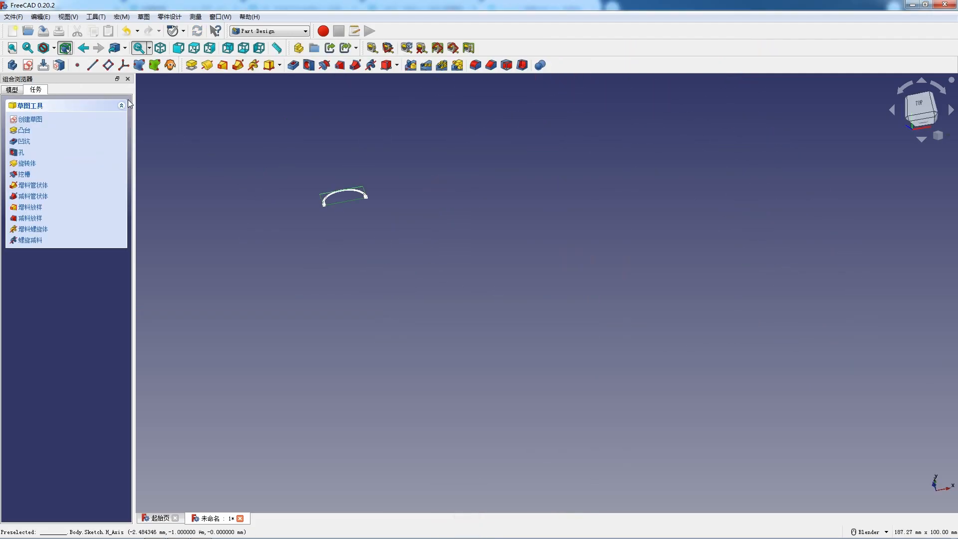
pyautogui.click(191, 65)
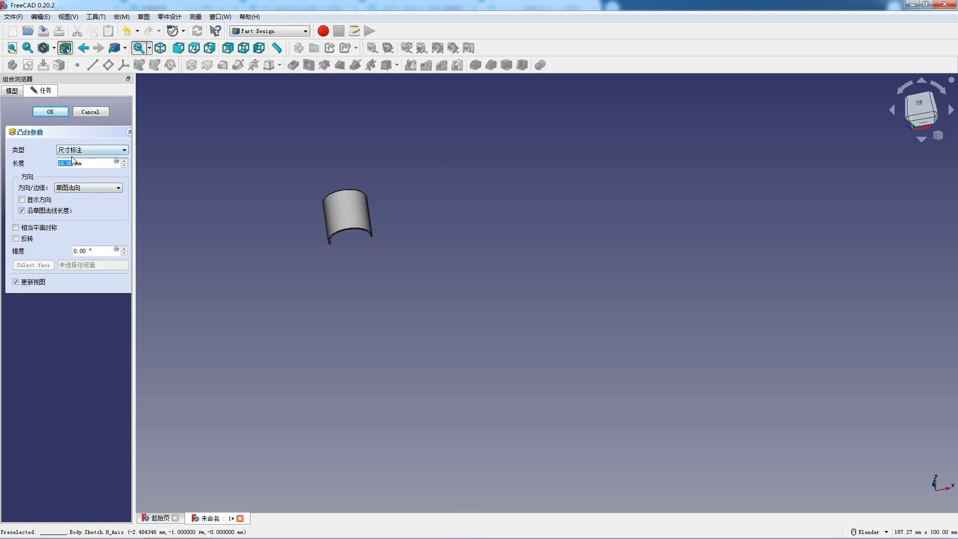
pyautogui.click(16, 228)
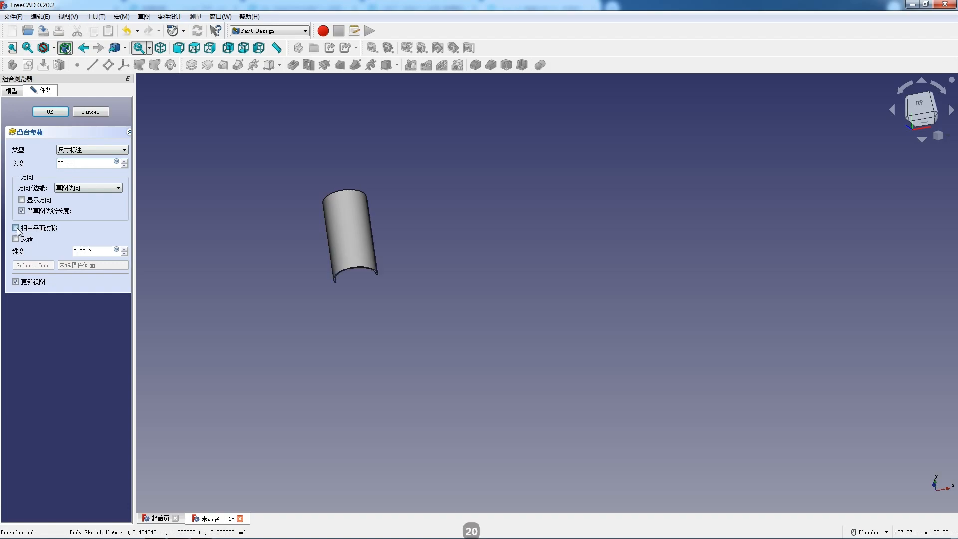
pyautogui.click(65, 115)
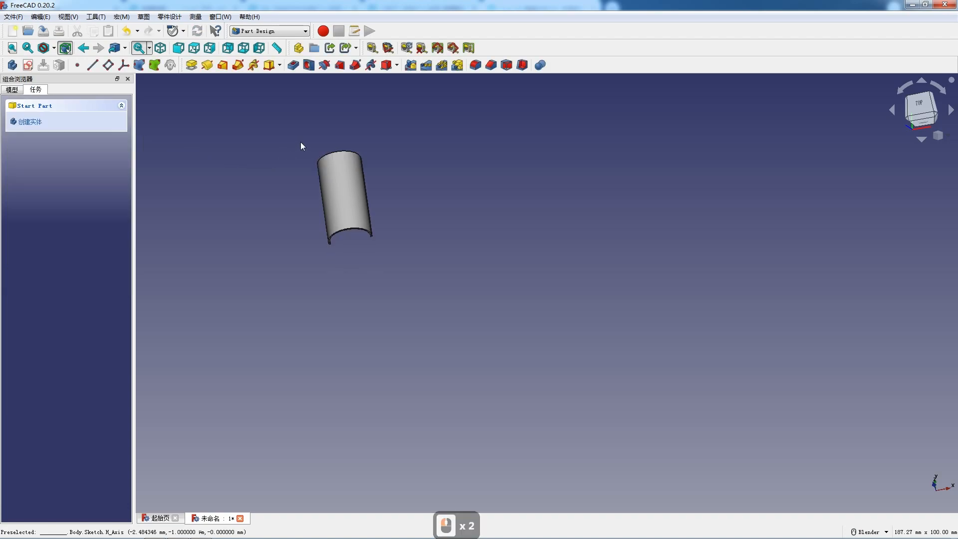
# - Start a new sketch on the XY plane of the body
pyautogui.scroll(4, 304, 135)
pyautogui.scroll(1, 311, 139)
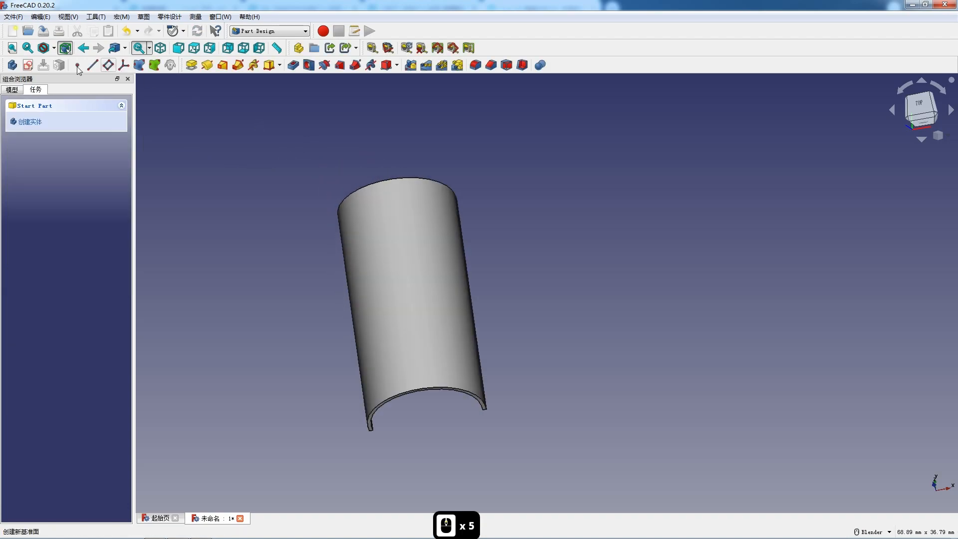
pyautogui.click(28, 65)
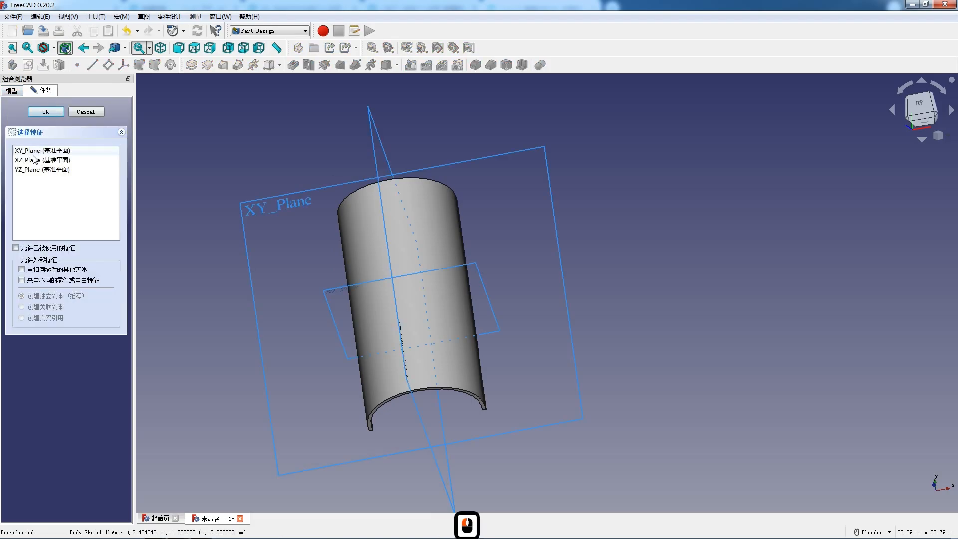
pyautogui.click(276, 204)
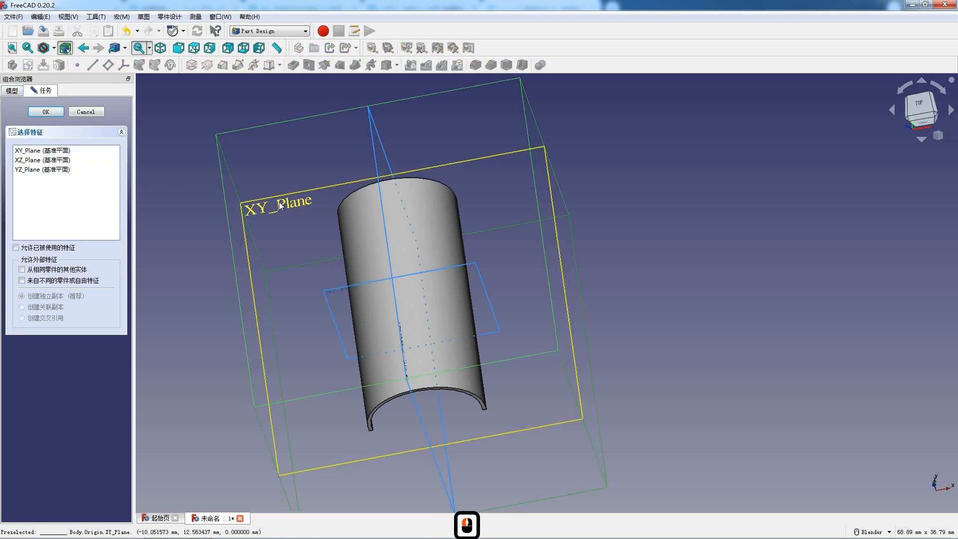
pyautogui.click(51, 151)
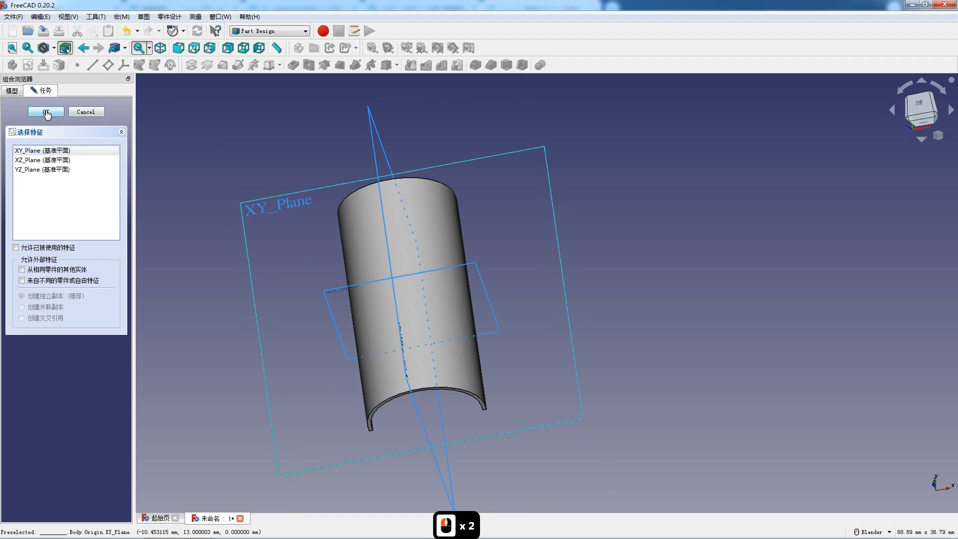
pyautogui.click(45, 111)
# - Change the model's draw style to wireframe so the sketch origin shows through the shell
pyautogui.scroll(-1, 332, 175)
pyautogui.scroll(2, 343, 179)
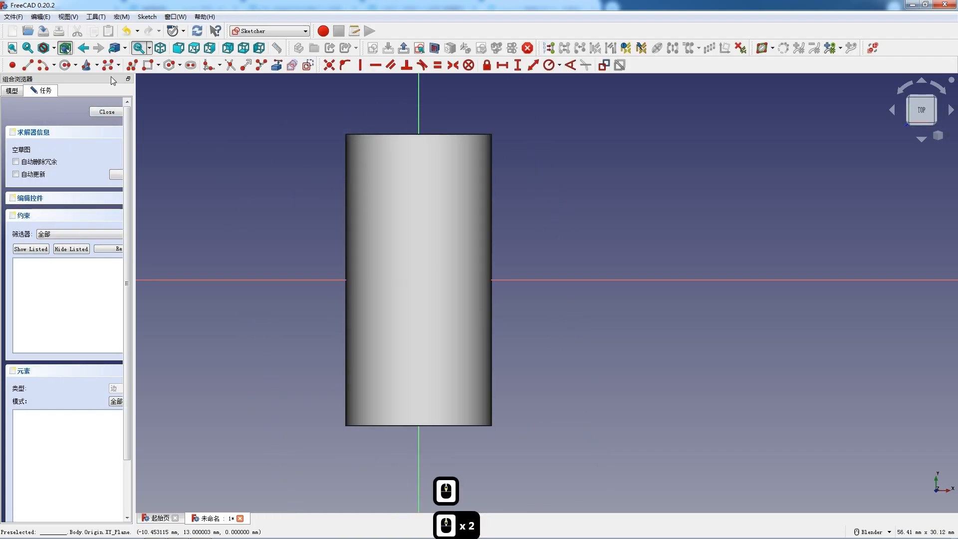
pyautogui.click(54, 48)
pyautogui.click(59, 85)
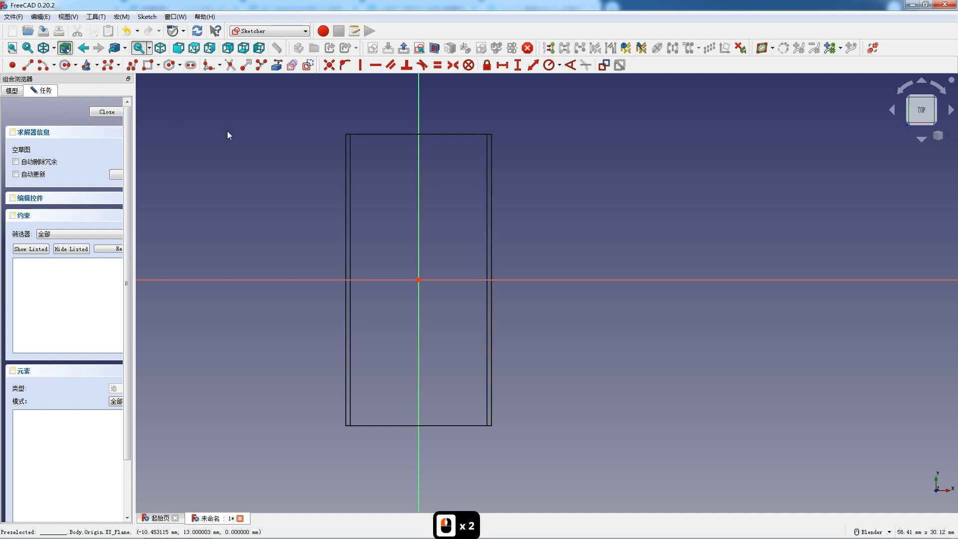
# - Sketch a wide arc across the shell, centred on the vertical axis below the origin, with both endpoints on the horizontal axis
pyautogui.click(60, 65)
pyautogui.scroll(-6, 369, 199)
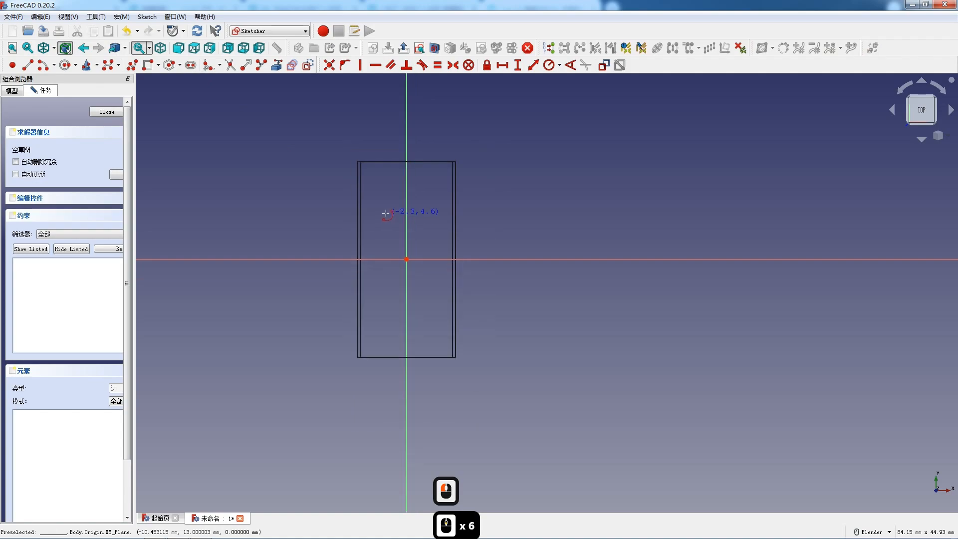
pyautogui.click(403, 347)
pyautogui.click(319, 249)
pyautogui.click(486, 247)
pyautogui.press('Escape')
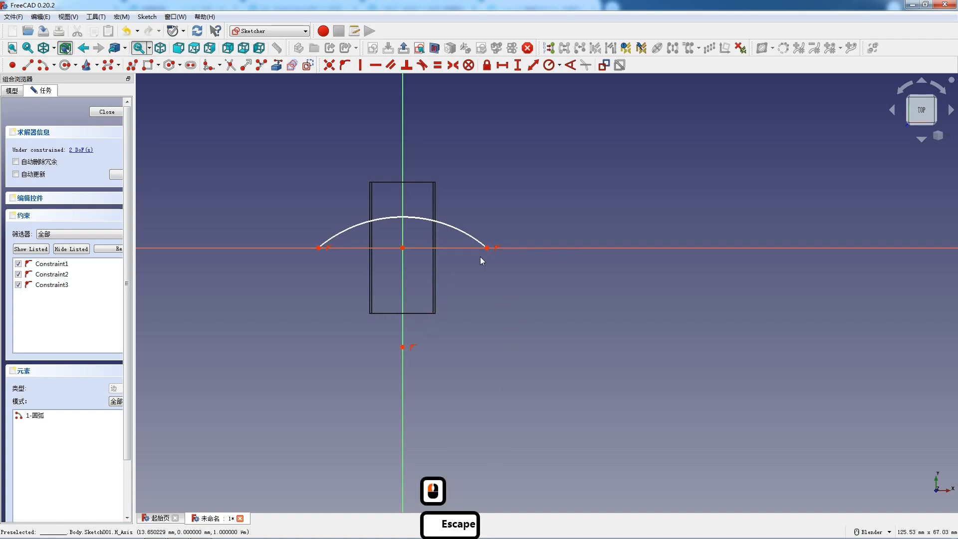
# - Constrain the arc's radius to 15 mm and flatten the curve across the shell by moving the arc and its left endpoint
pyautogui.click(446, 225)
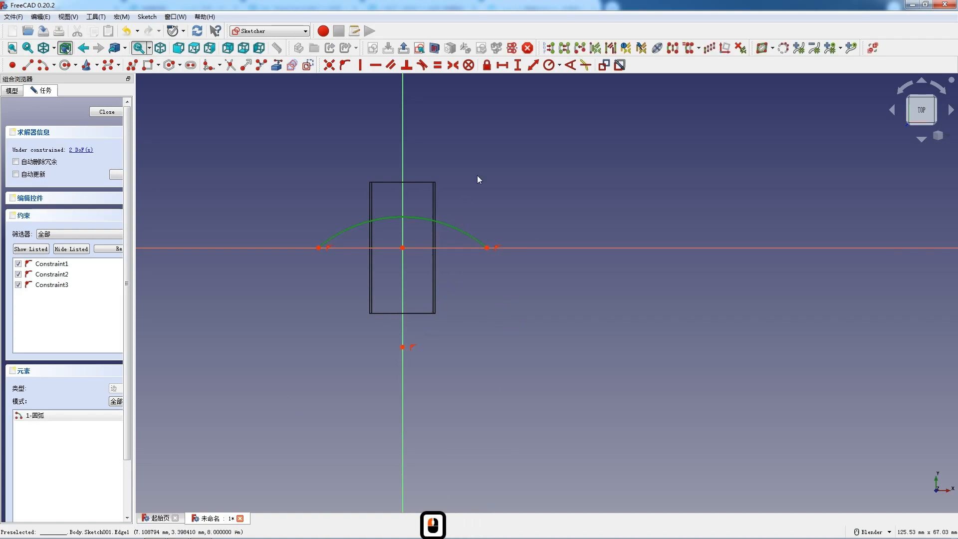
pyautogui.click(547, 68)
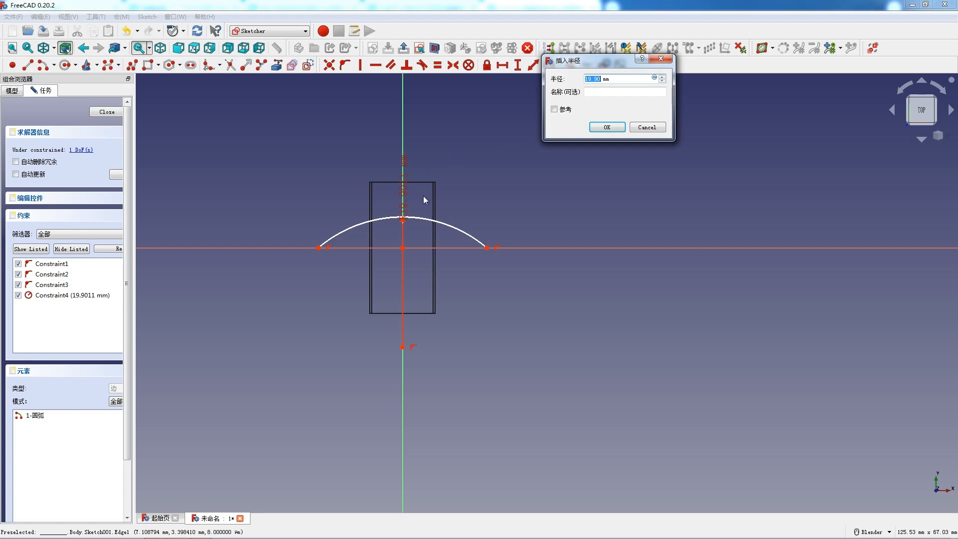
pyautogui.scroll(2, 423, 196)
pyautogui.write('5')
pyautogui.press('Return')
pyautogui.scroll(2, 404, 223)
pyautogui.moveTo(431, 190); pyautogui.dragTo(429, 232)
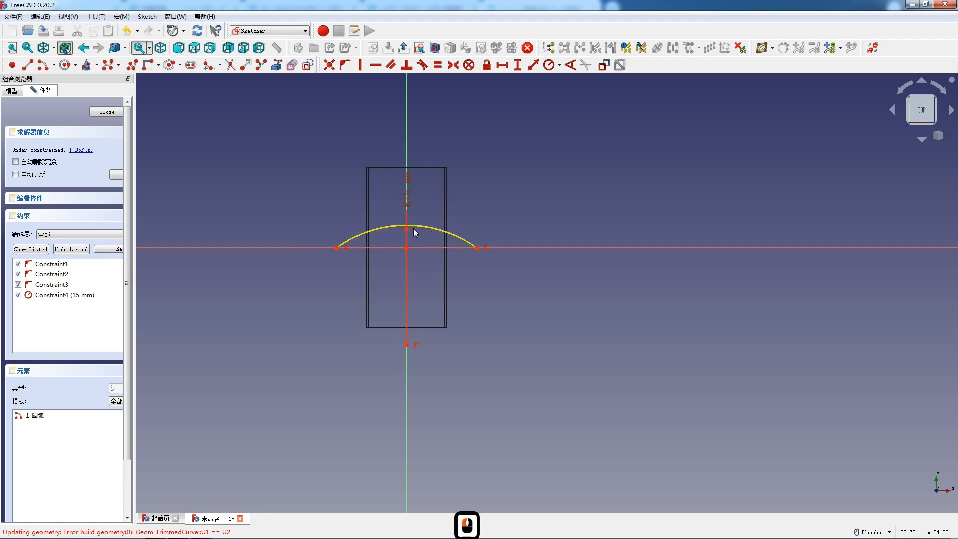
pyautogui.scroll(3, 394, 227)
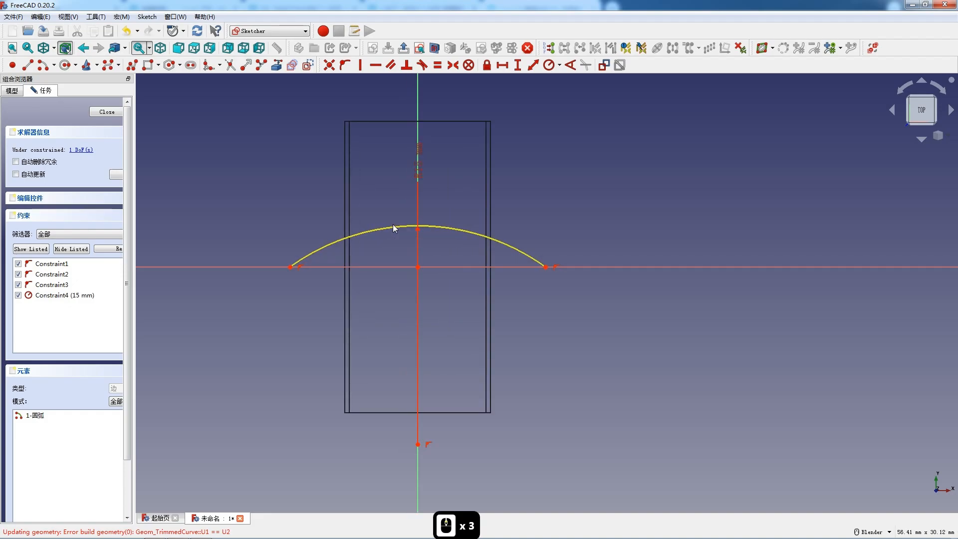
pyautogui.moveTo(291, 270); pyautogui.dragTo(303, 264)
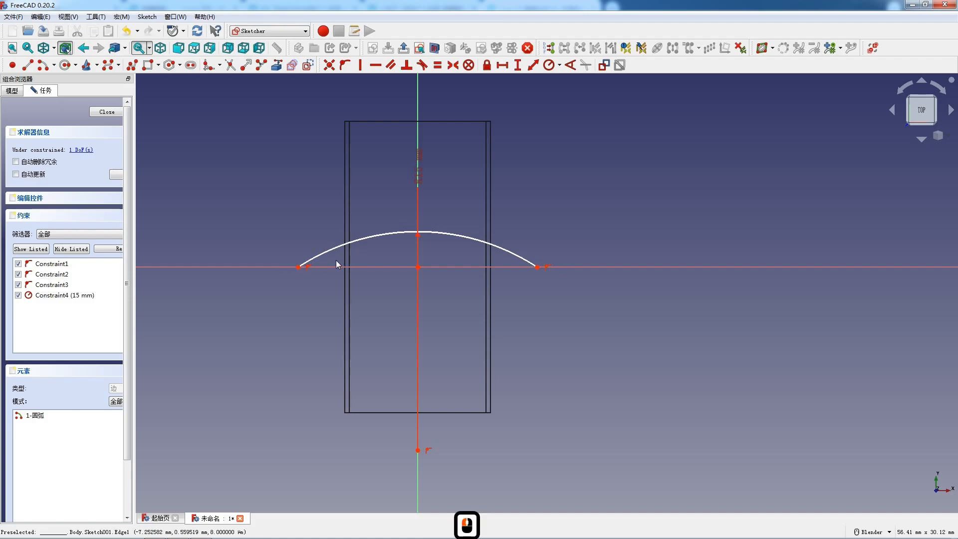
# - Constrain the vertical distance between the arc's centre and the sketch origin to 13.5 mm
pyautogui.click(418, 451)
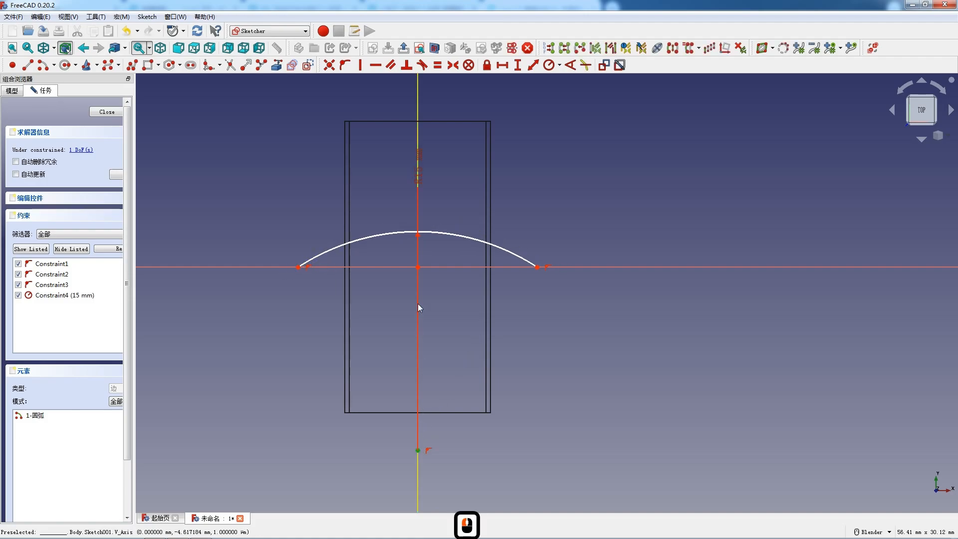
pyautogui.click(418, 268)
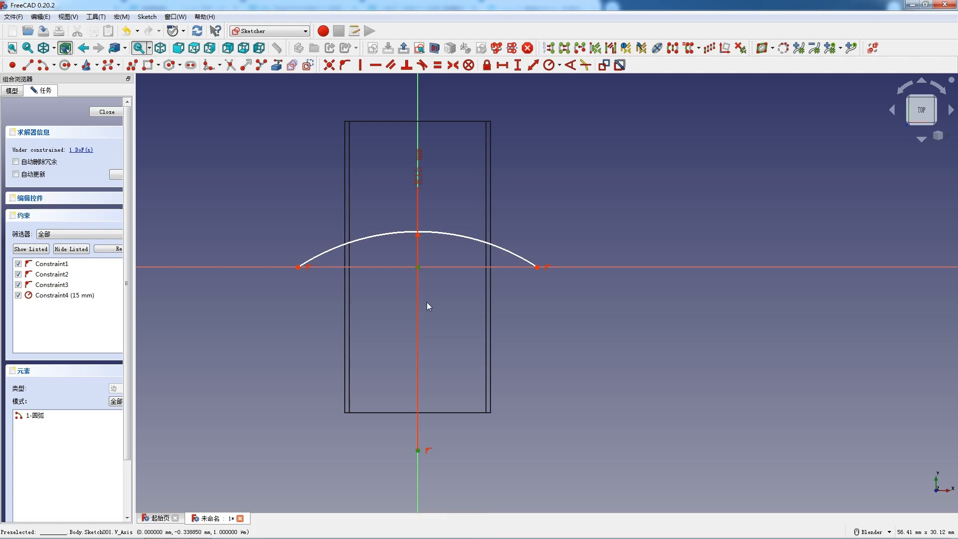
pyautogui.press('i')
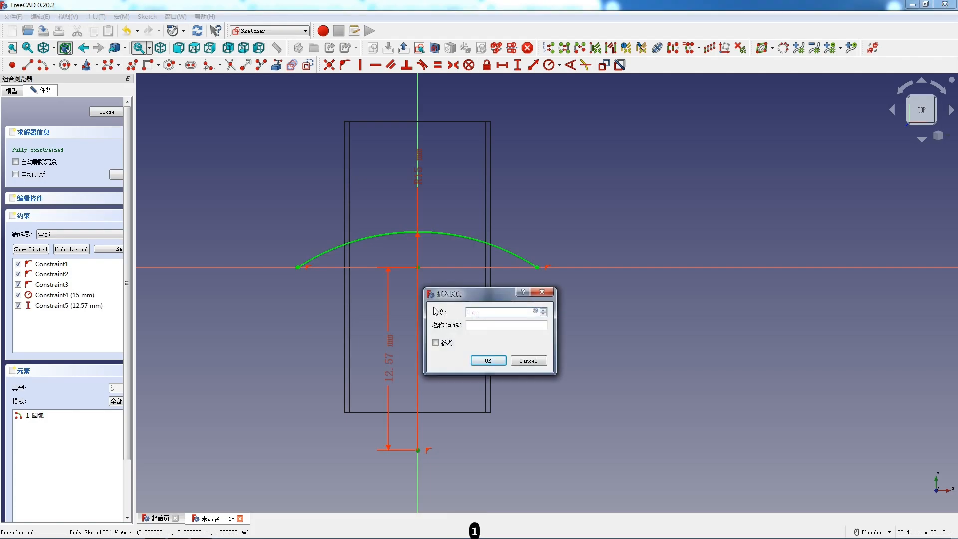
pyautogui.press('Return')
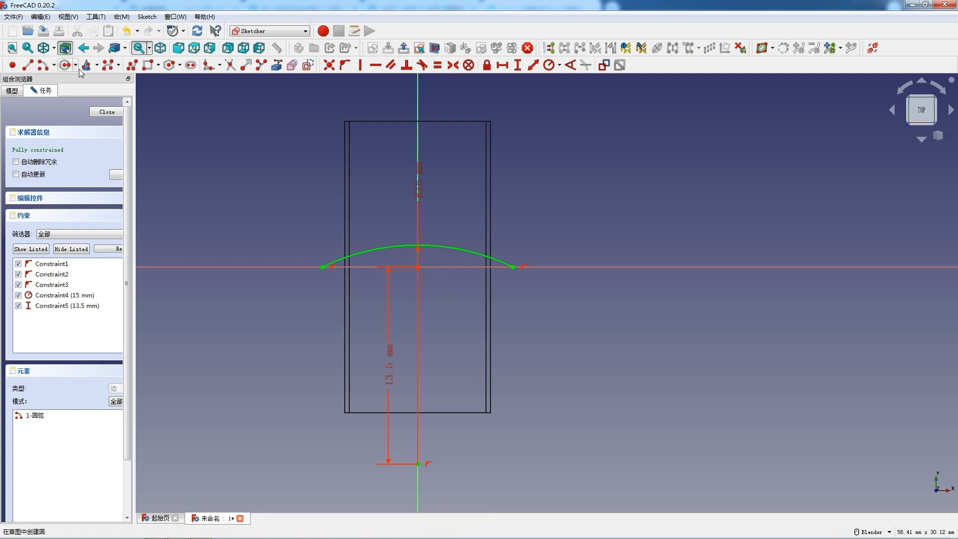
# - Draw a polyline from the arc's left endpoint up about 11 mm, horizontally above the shell, and back down to the arc's right endpoint
pyautogui.click(132, 66)
pyautogui.click(323, 266)
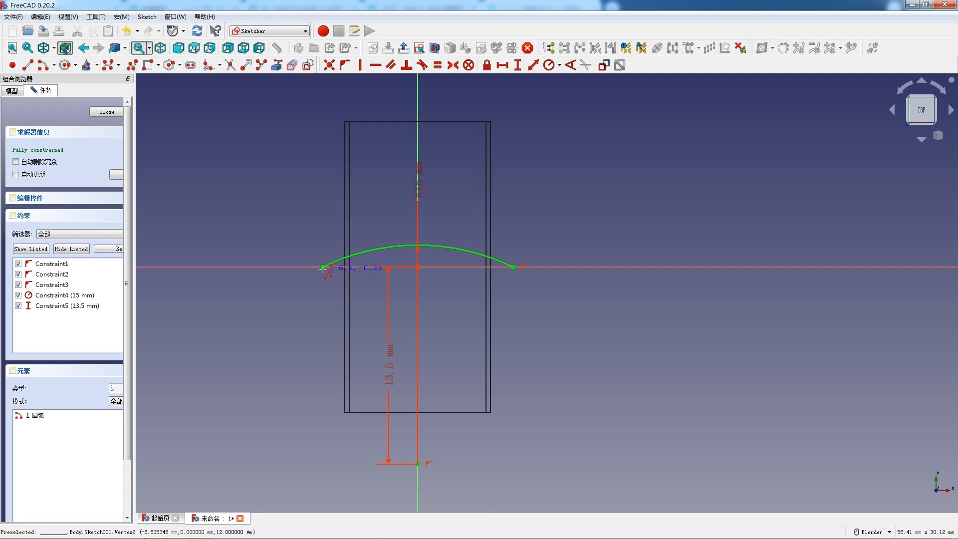
pyautogui.click(324, 103)
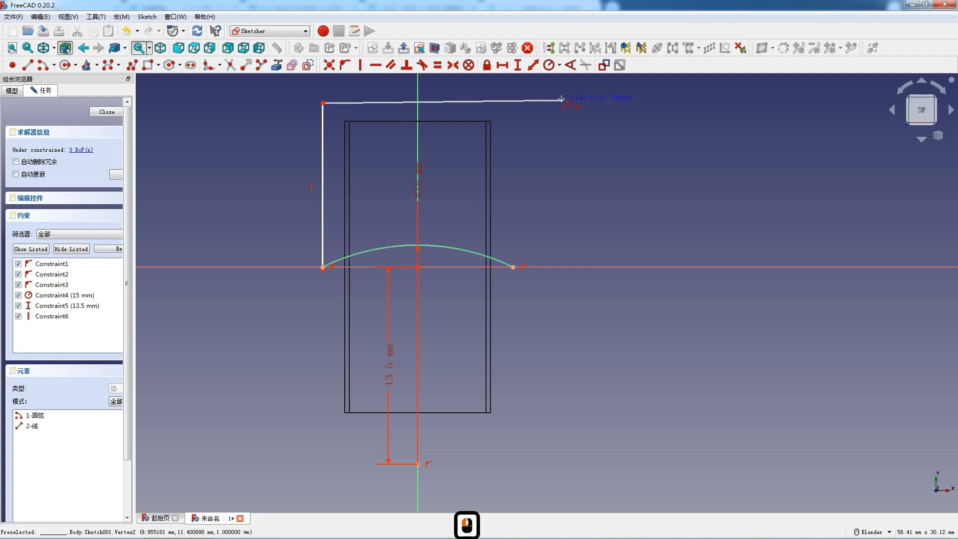
pyautogui.click(532, 103)
pyautogui.click(514, 266)
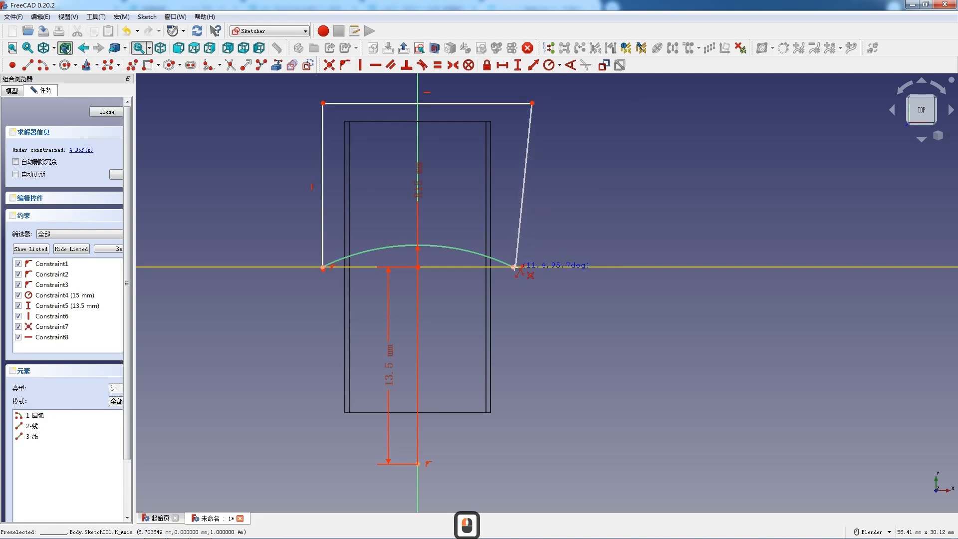
pyautogui.press('Escape')
pyautogui.press('Escape')
# - Make the profile's right line vertical and constrain its vertical length to 11.23 mm
pyautogui.doubleClick(518, 216)
pyautogui.press('v')
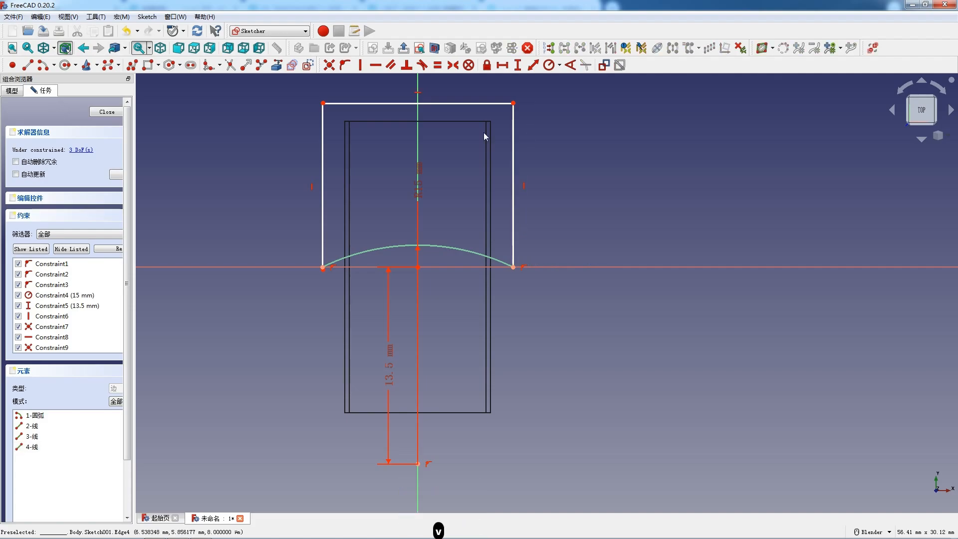
pyautogui.click(514, 142)
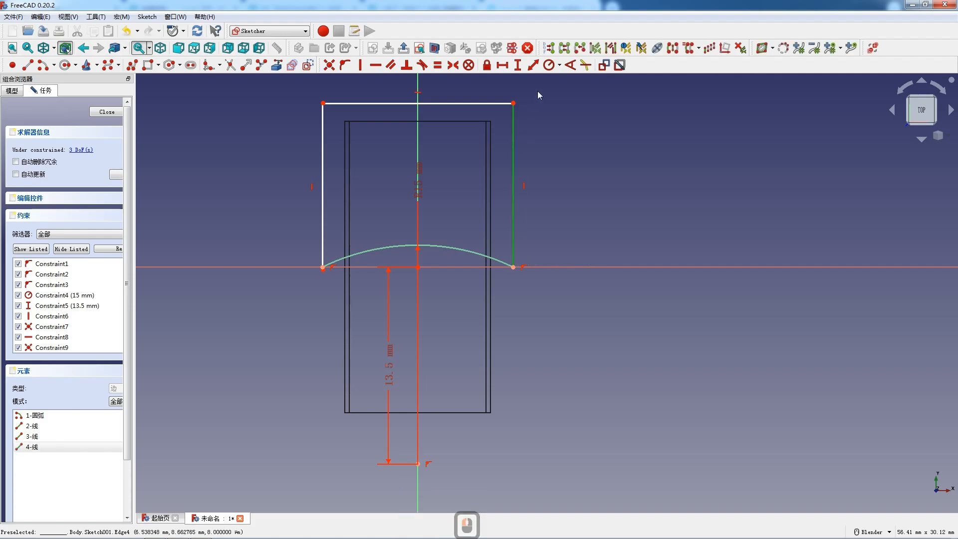
pyautogui.press('i')
pyautogui.press('Return')
# - Constrain the horizontal length of the profile's top line to 13.05 mm
pyautogui.click(451, 103)
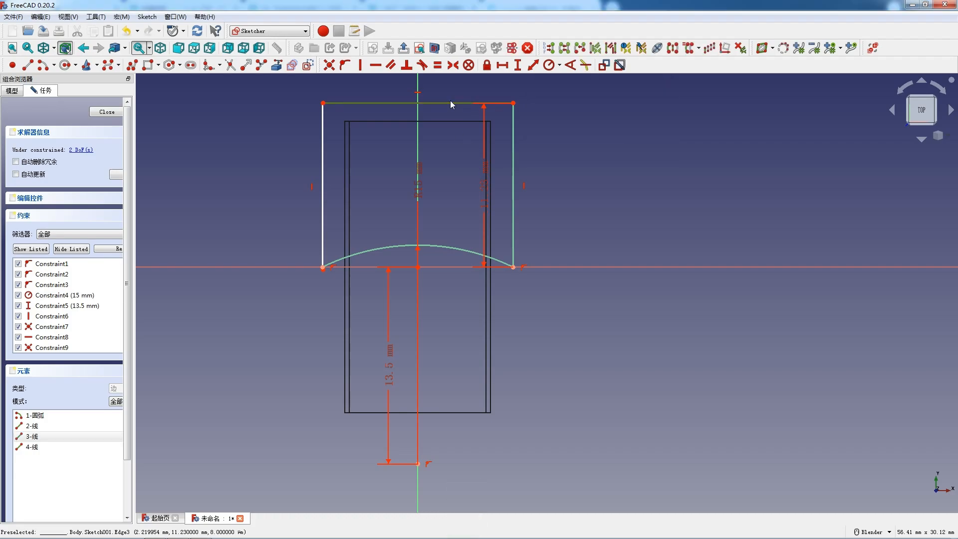
pyautogui.press('h')
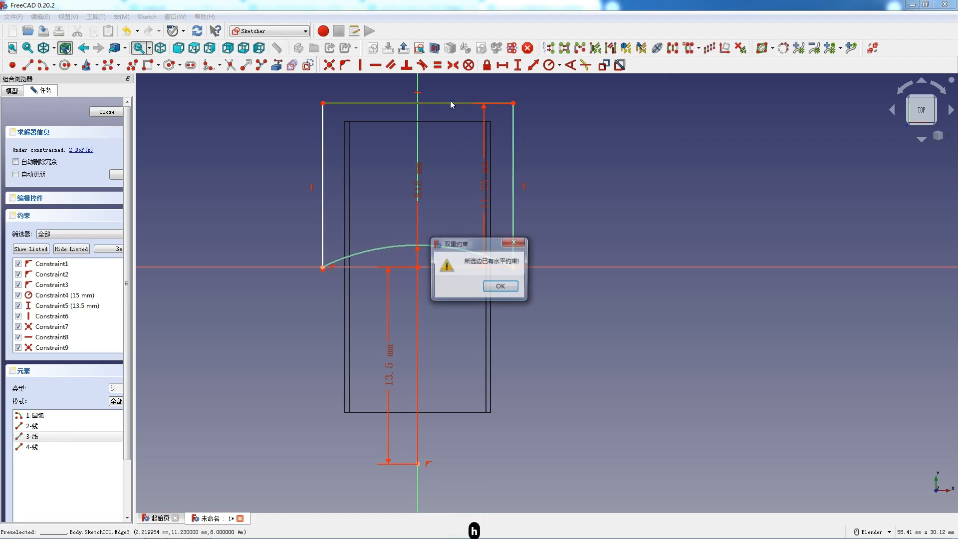
pyautogui.click(517, 241)
pyautogui.click(451, 104)
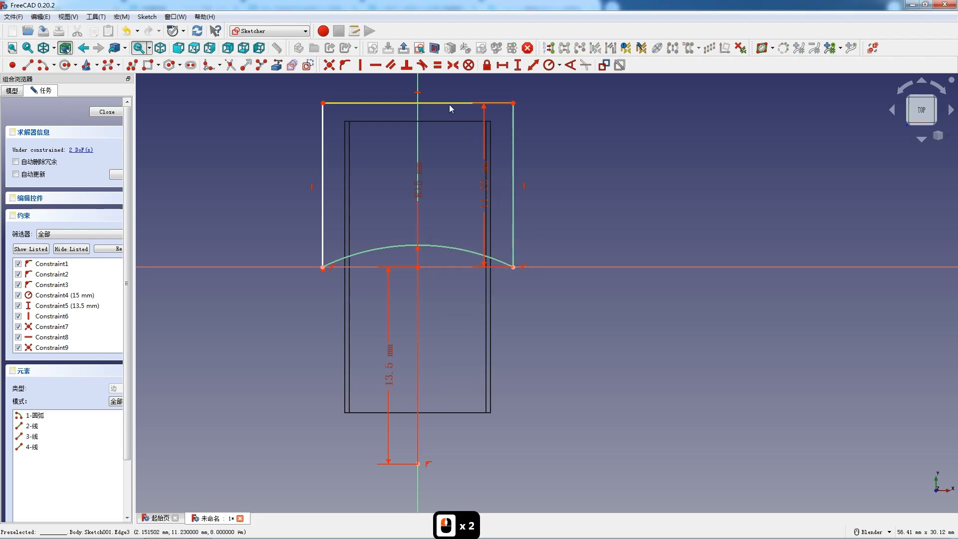
pyautogui.click(451, 104)
pyautogui.press('l')
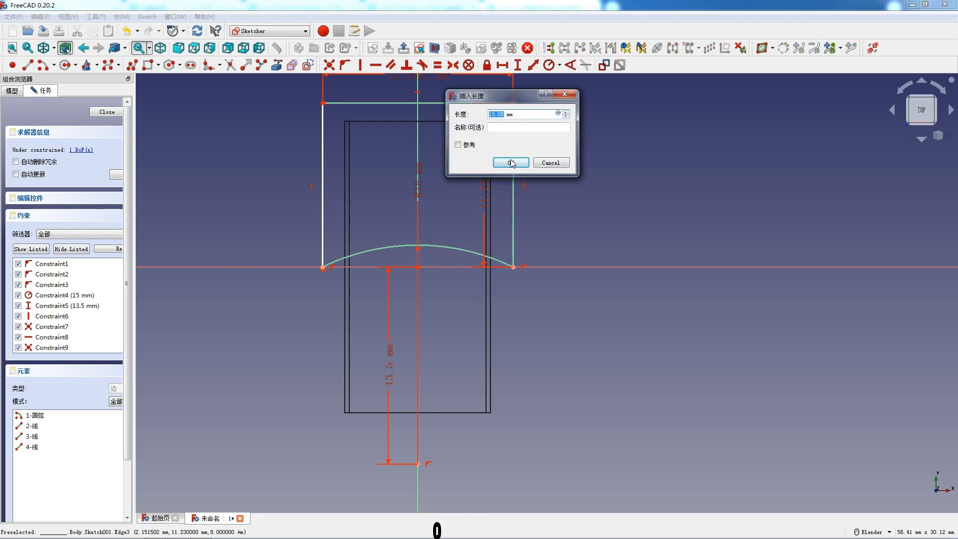
pyautogui.click(511, 163)
# - Test which profile edges still move, and constrain the left line's vertical length to 11.43 mm
pyautogui.click(322, 216)
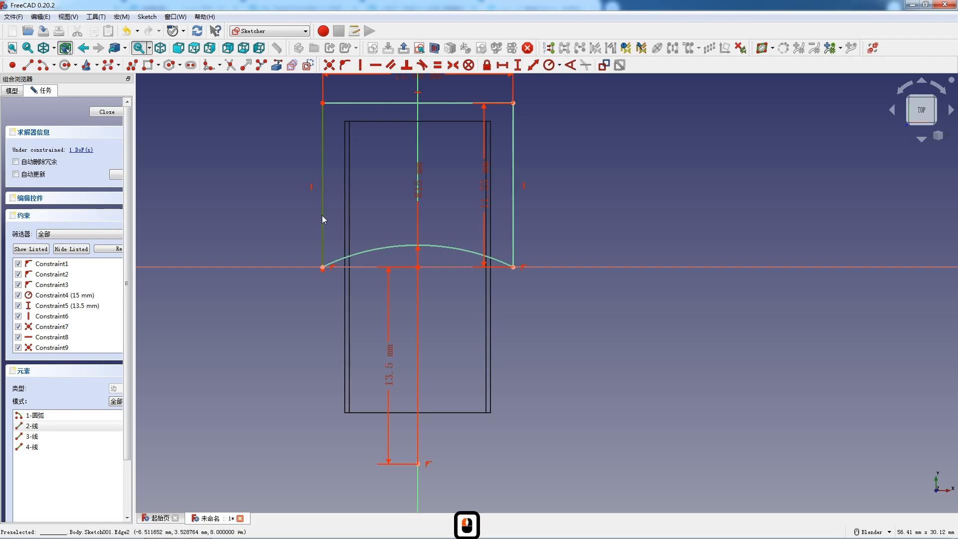
pyautogui.click(317, 220)
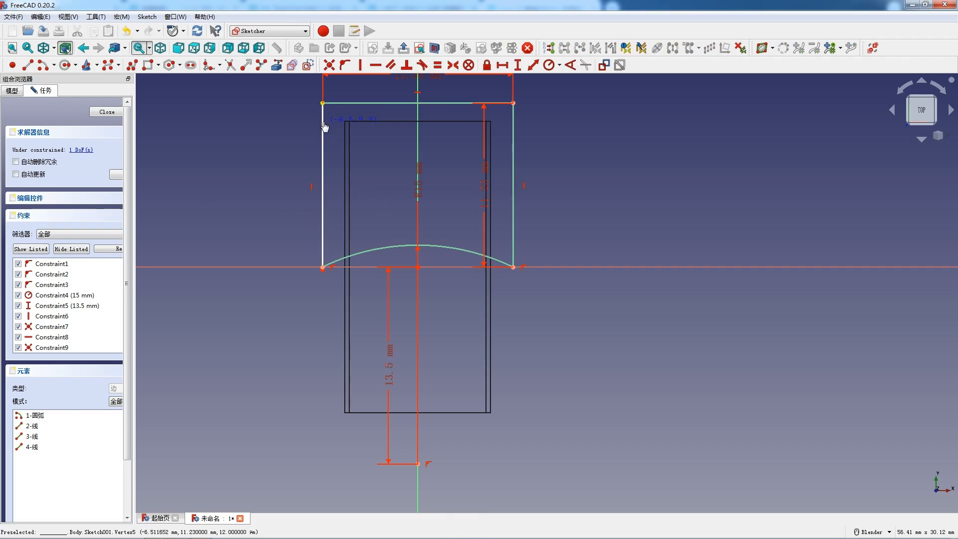
pyautogui.moveTo(324, 123); pyautogui.dragTo(325, 125)
pyautogui.moveTo(468, 103); pyautogui.dragTo(471, 122)
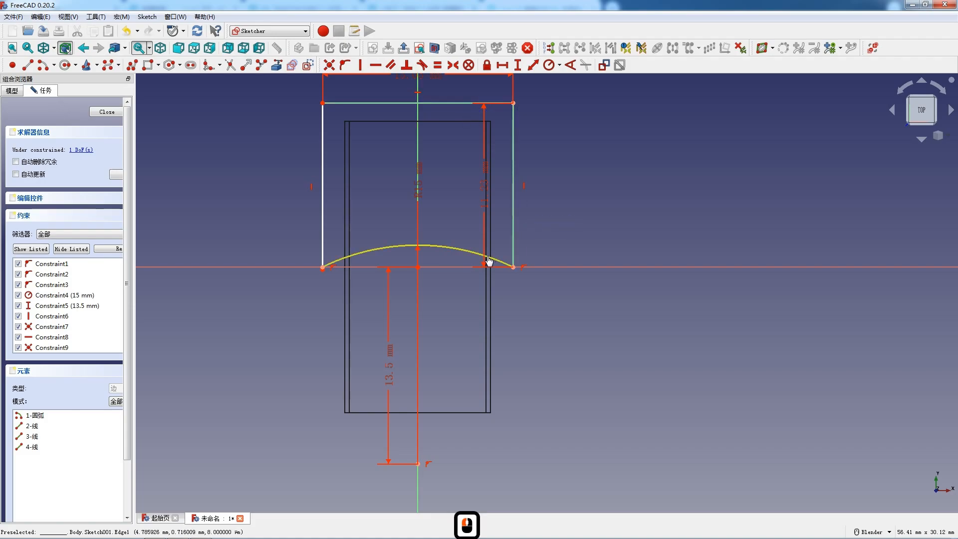
pyautogui.doubleClick(438, 252)
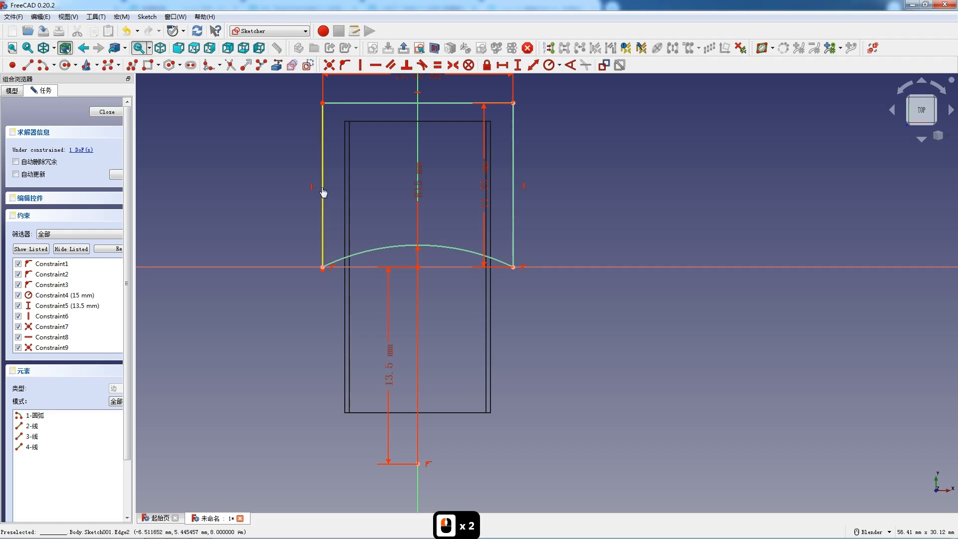
pyautogui.click(322, 187)
pyautogui.press('i')
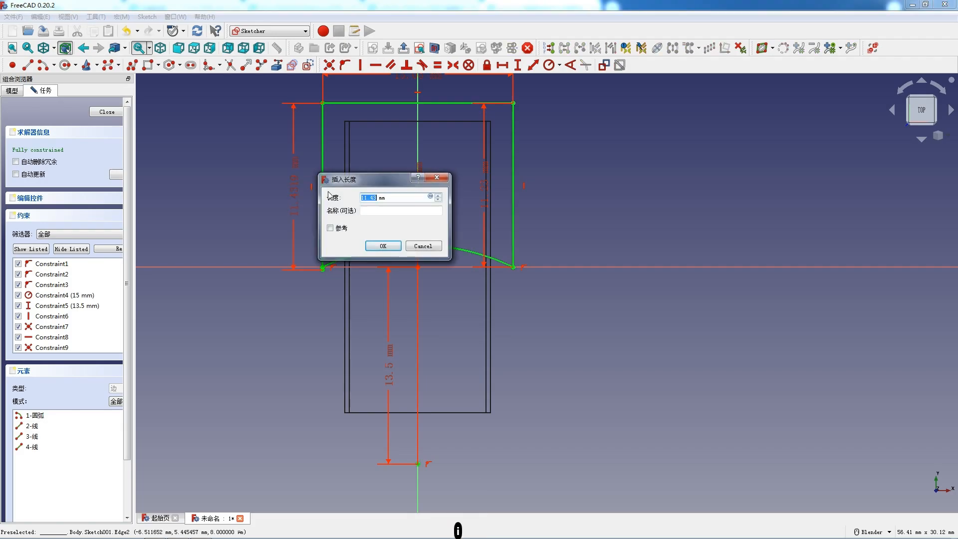
pyautogui.click(382, 243)
# - Finish the sketch and switch the model's draw style from wireframe back to a solid display
pyautogui.click(106, 113)
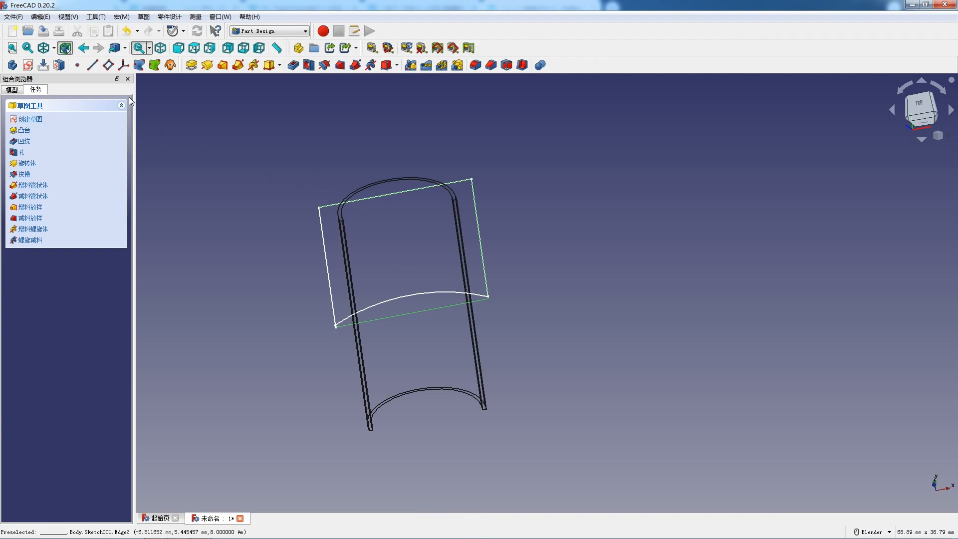
pyautogui.click(54, 48)
pyautogui.click(65, 63)
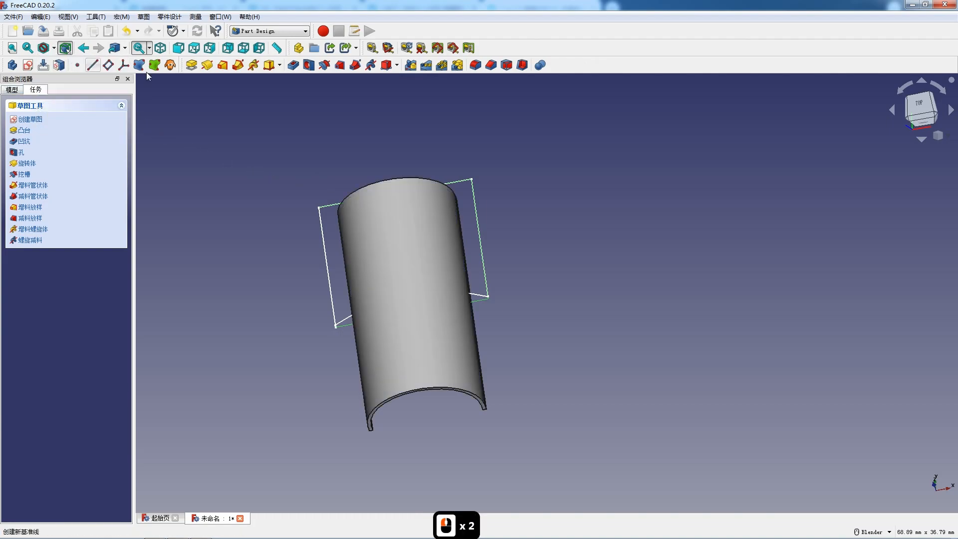
# - Try to cut a pocket through the shell with the new sketch, testing the reversed direction
pyautogui.click(293, 65)
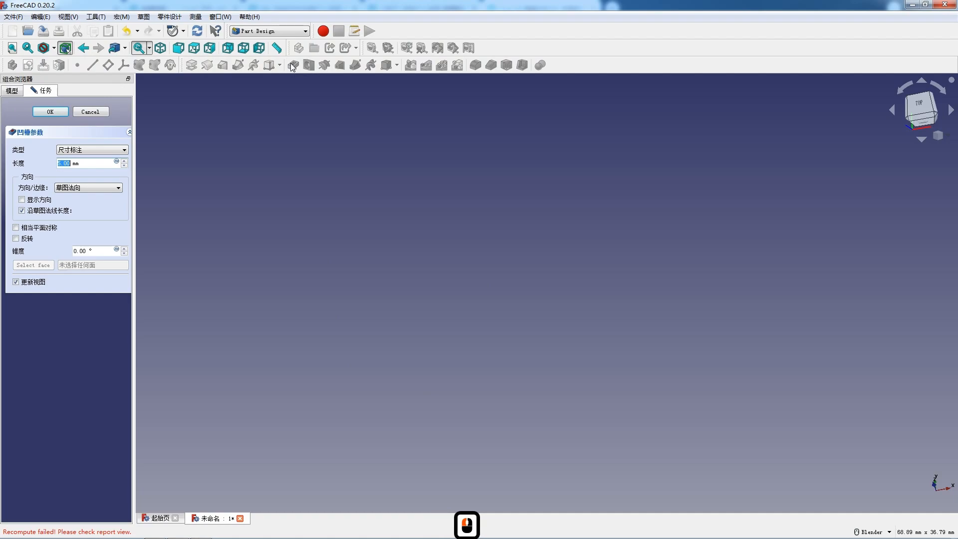
pyautogui.click(16, 239)
pyautogui.click(16, 239)
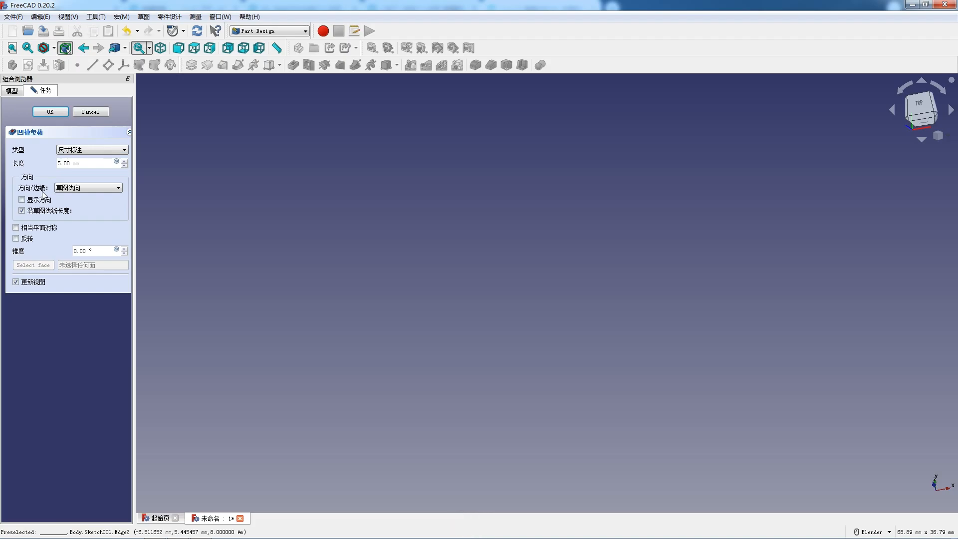
pyautogui.click(82, 112)
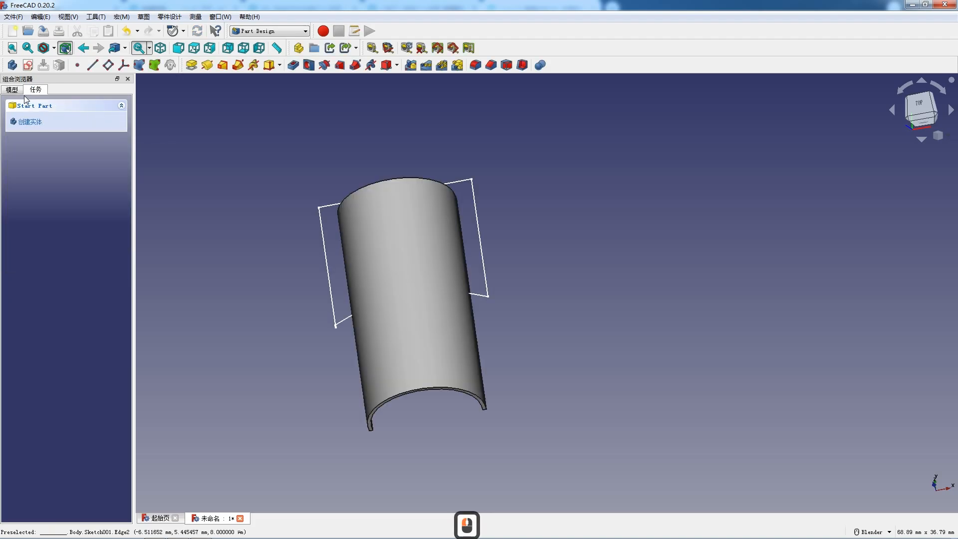
# - Reopen the cutting profile's sketch and delete the left line's vertical length dimension
pyautogui.click(12, 90)
pyautogui.doubleClick(49, 163)
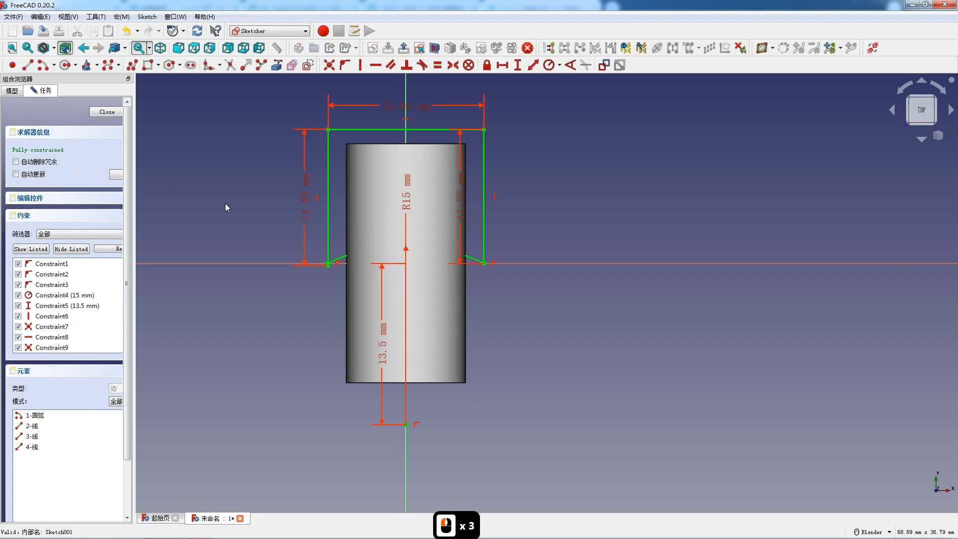
pyautogui.scroll(4, 338, 246)
pyautogui.moveTo(314, 245); pyautogui.dragTo(349, 281)
pyautogui.scroll(-8, 320, 282)
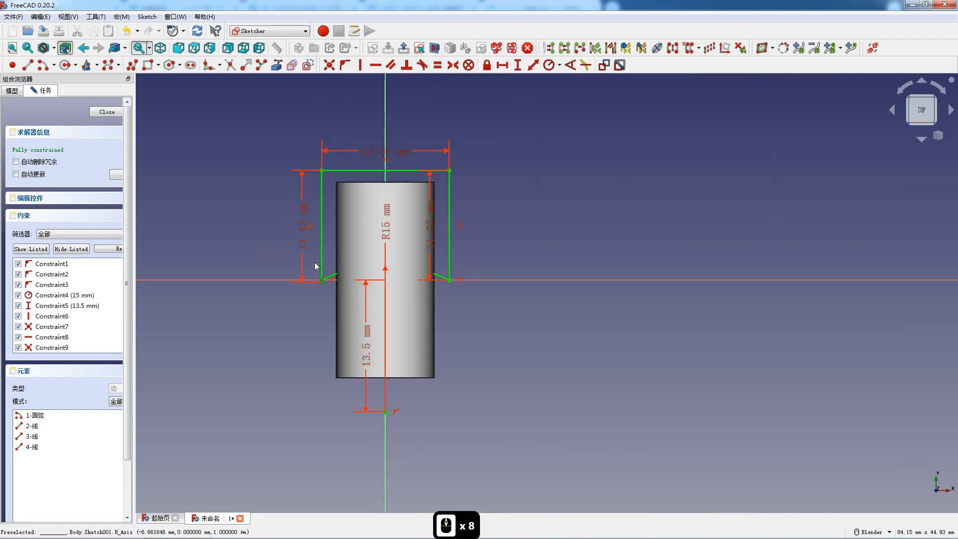
pyautogui.click(306, 231)
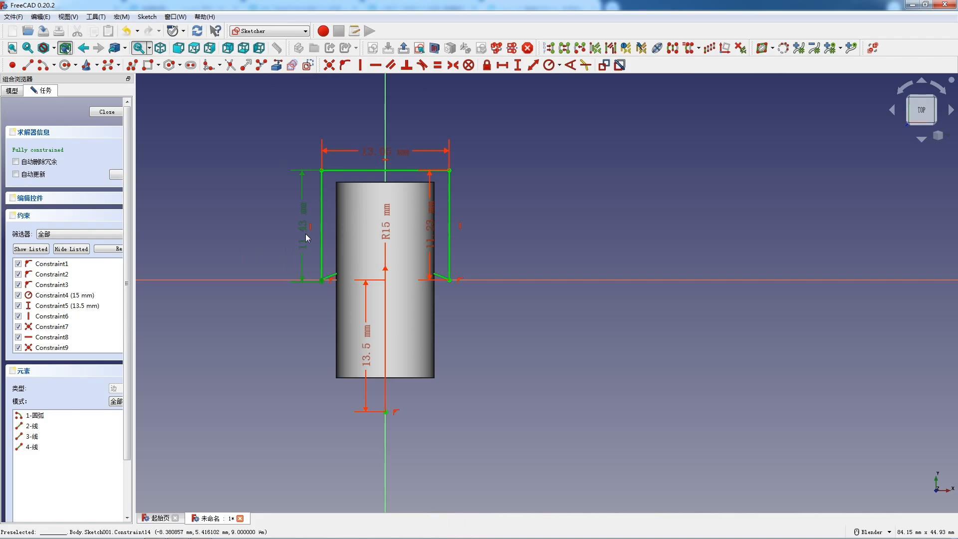
pyautogui.press('Delete')
# - Make the left line's lower endpoint coincident with the arc's left endpoint and delete the redundant point-on-axis constraint there
pyautogui.scroll(4, 318, 259)
pyautogui.moveTo(335, 323); pyautogui.dragTo(337, 320)
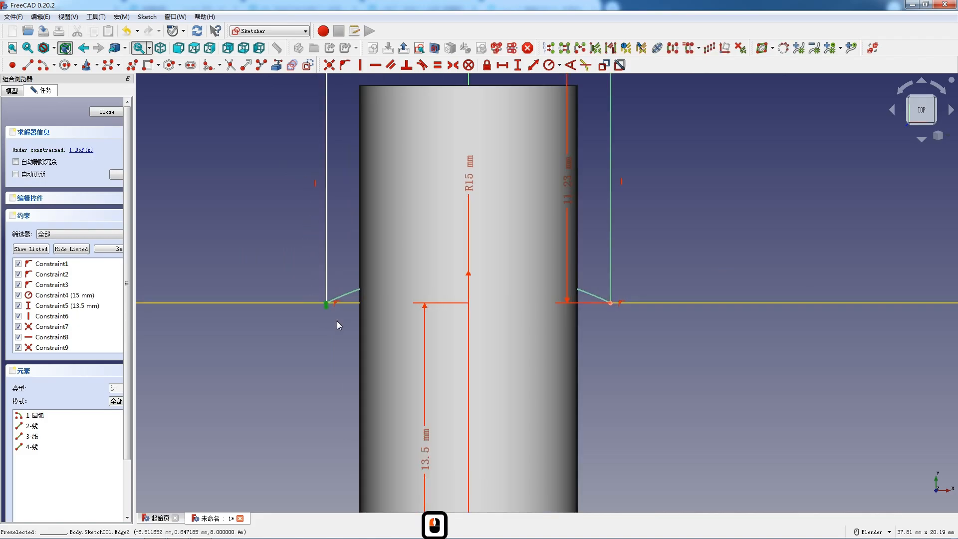
pyautogui.press('c')
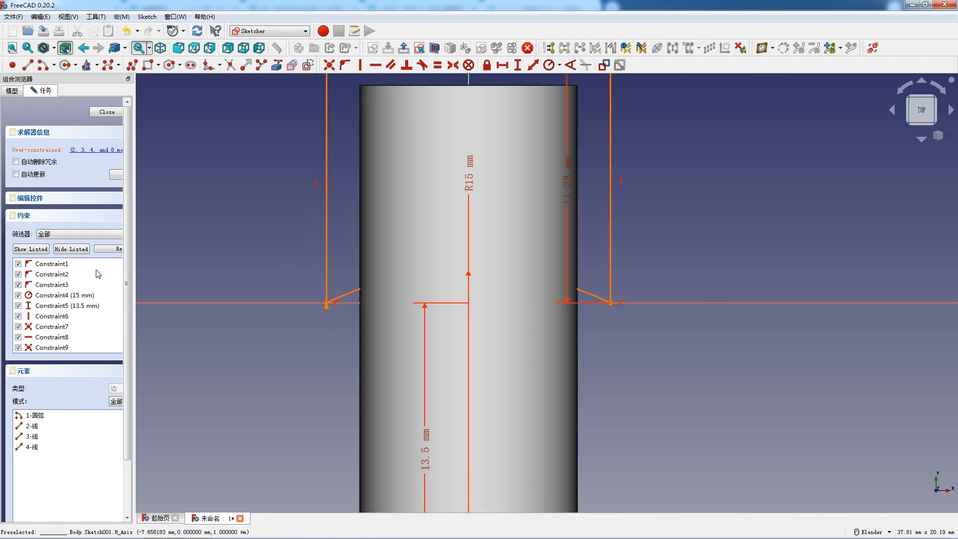
pyautogui.click(78, 278)
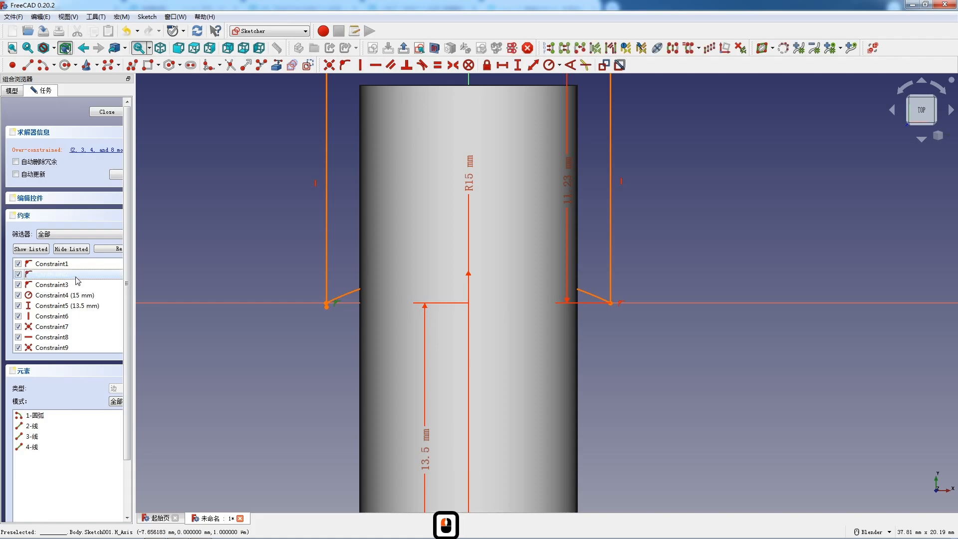
pyautogui.press('Delete')
pyautogui.scroll(-3, 287, 304)
pyautogui.scroll(1, 310, 247)
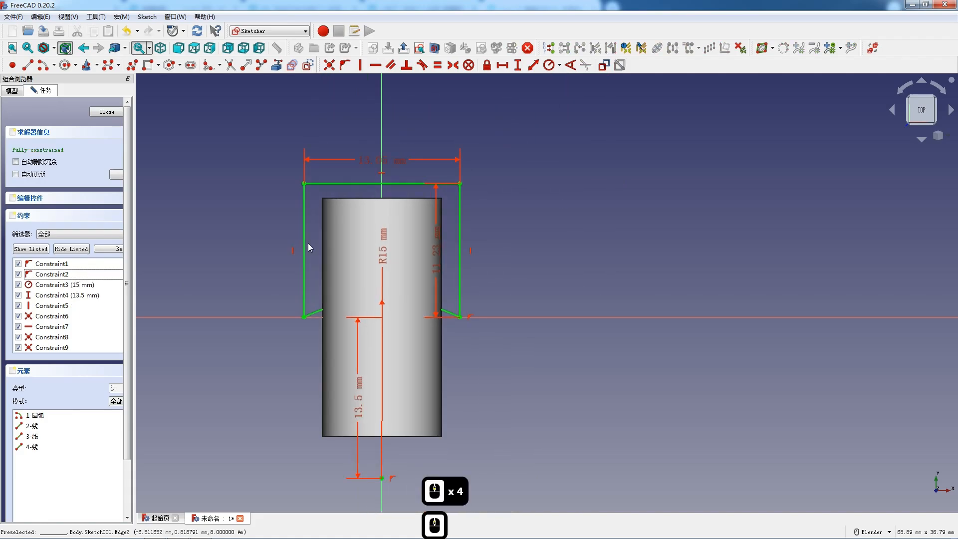
# - Finish the sketch and cut a pocket from it through the shell, 15 mm long and symmetric to the sketch plane
pyautogui.scroll(2, 310, 247)
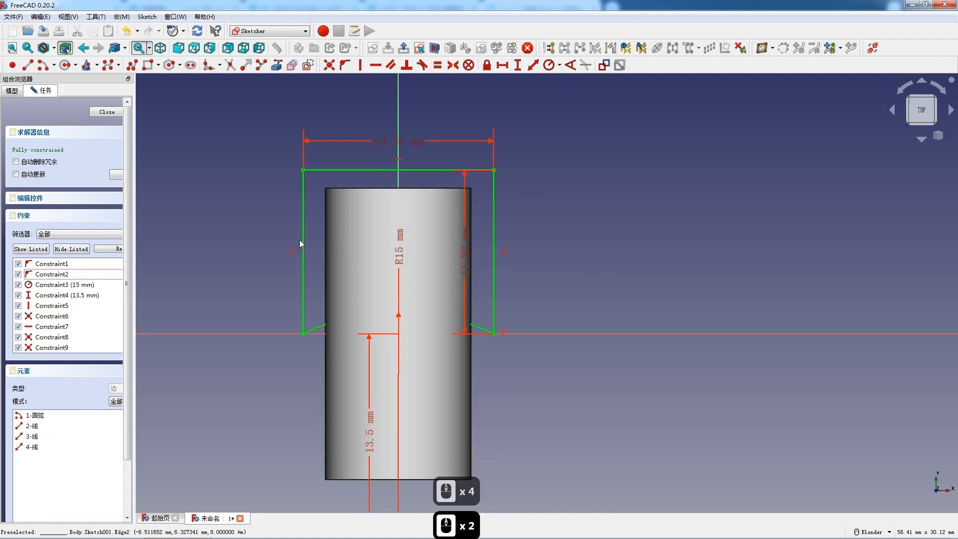
pyautogui.click(106, 112)
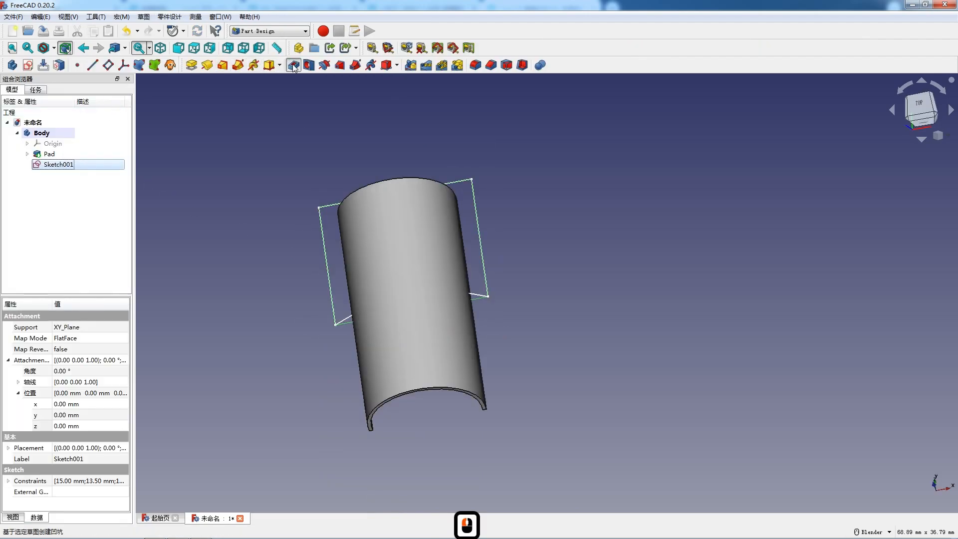
pyautogui.click(294, 65)
pyautogui.click(15, 239)
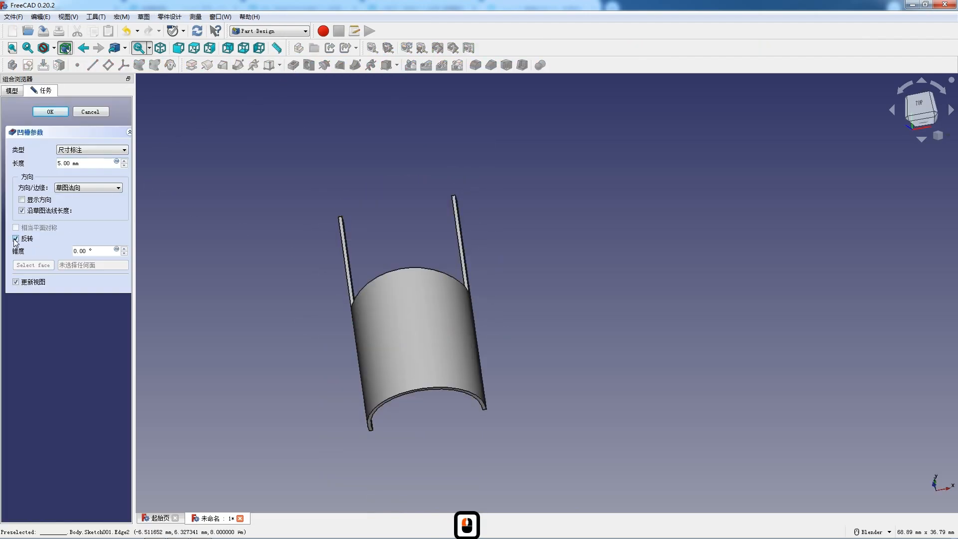
pyautogui.click(78, 152)
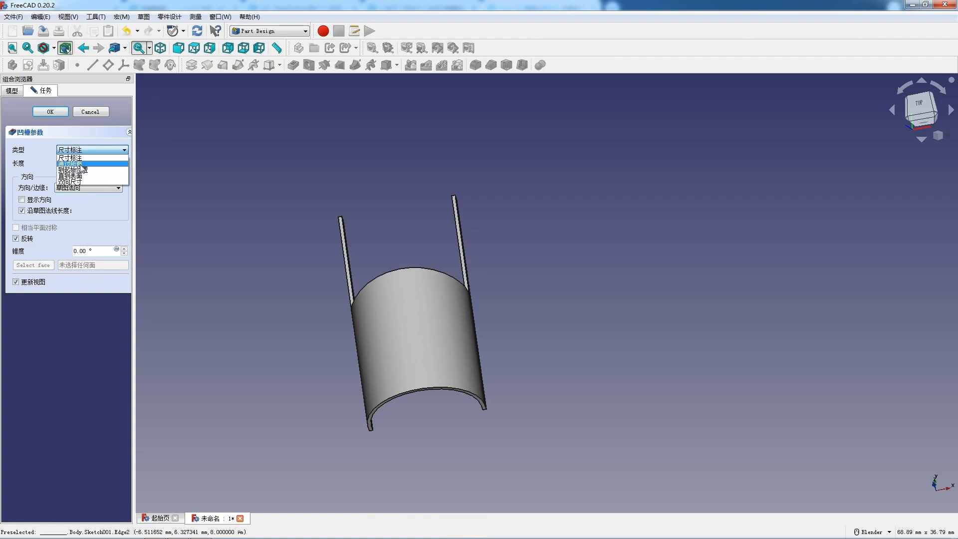
pyautogui.doubleClick(18, 231)
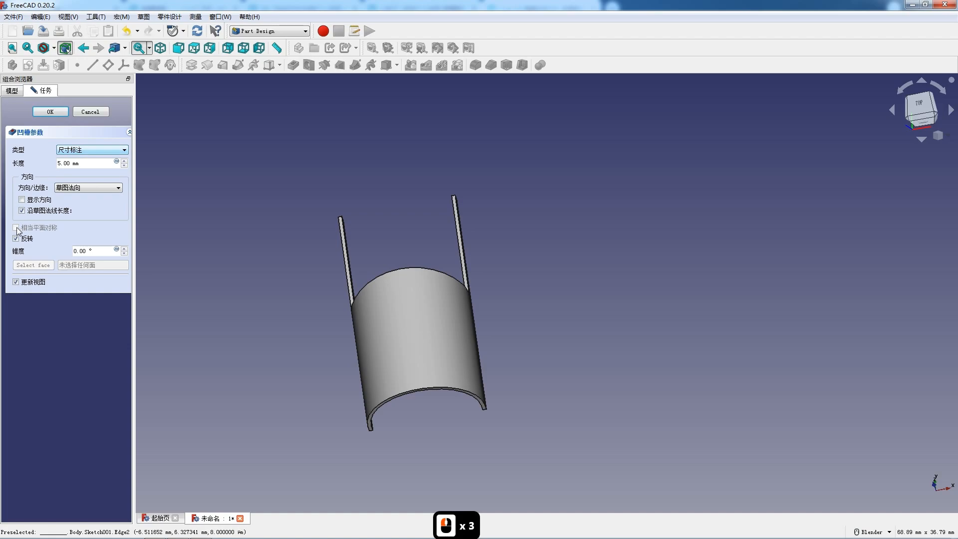
pyautogui.click(17, 239)
pyautogui.click(15, 227)
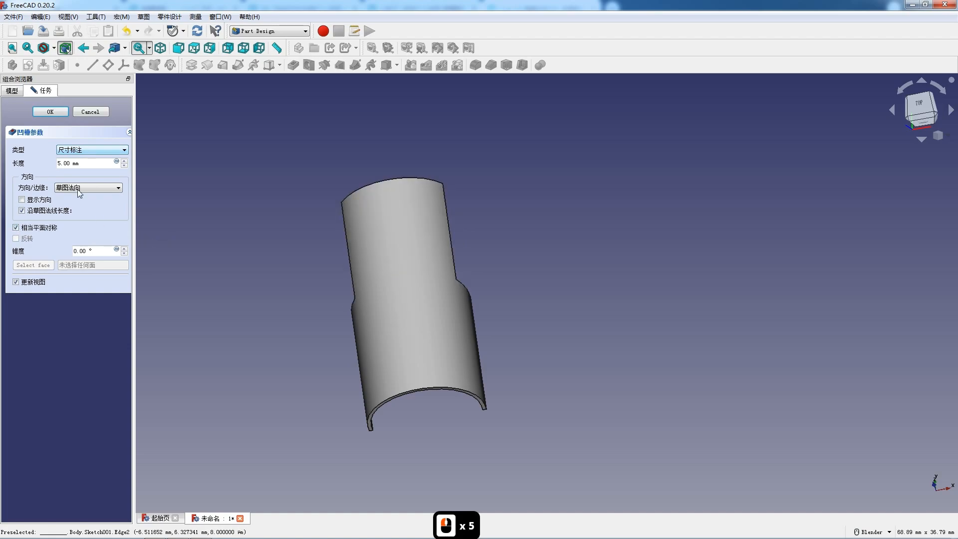
pyautogui.moveTo(62, 163); pyautogui.dragTo(35, 163)
pyautogui.write('1')
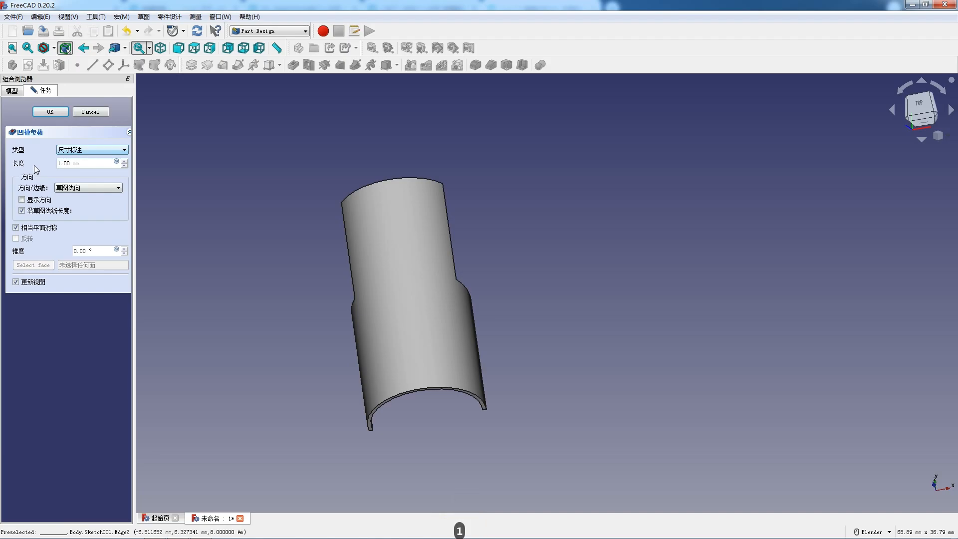
pyautogui.press('Return')
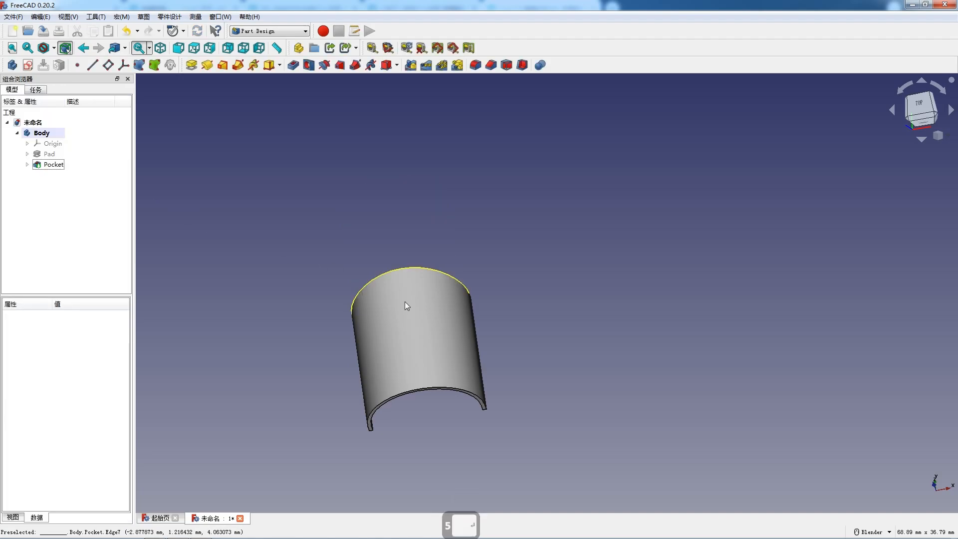
# - Create a polar pattern of the pocket with 2 occurrences over 360° about the normal sketch axis and show it isometrically
pyautogui.moveTo(412, 354); pyautogui.dragTo(215, 280, button='middle')
pyautogui.click(57, 166)
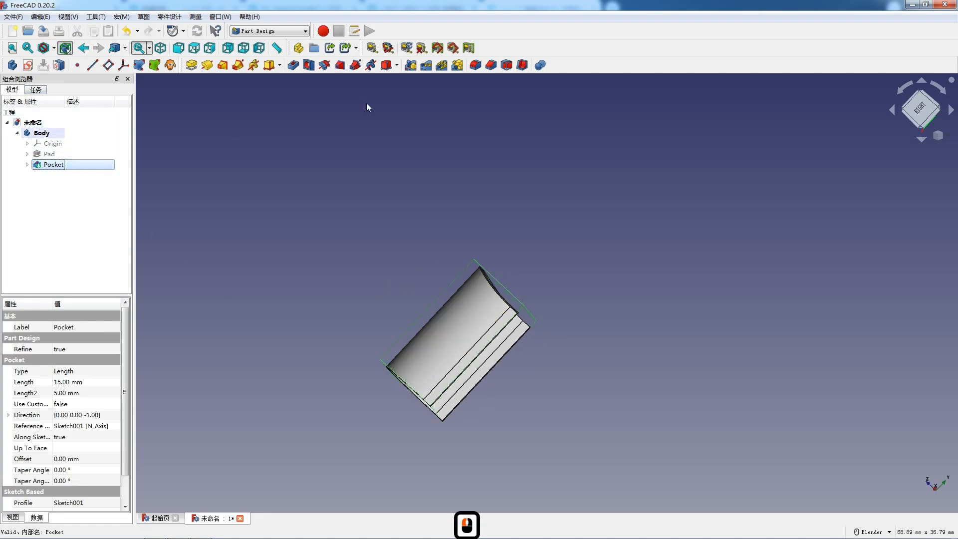
pyautogui.click(442, 65)
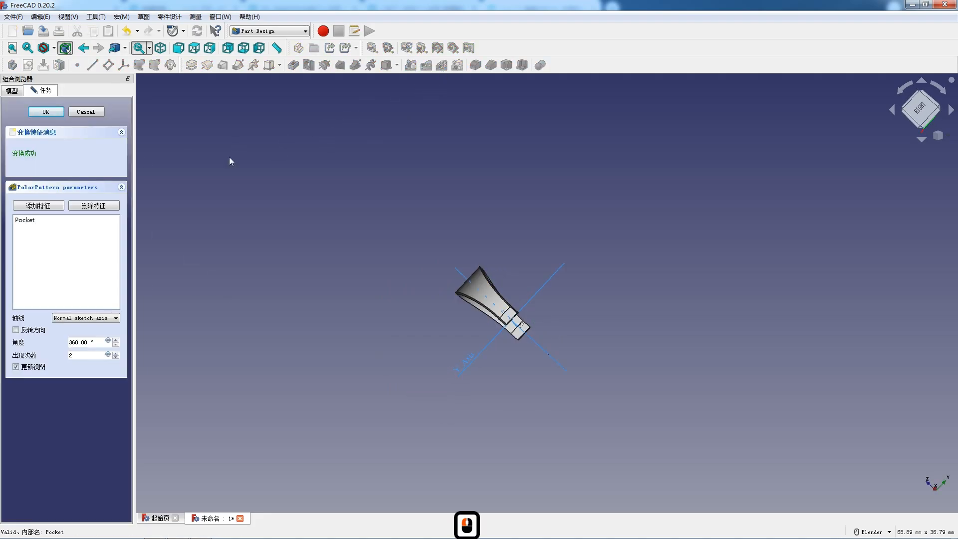
pyautogui.click(45, 111)
pyautogui.moveTo(436, 346); pyautogui.dragTo(499, 344, button='middle')
pyautogui.click(160, 48)
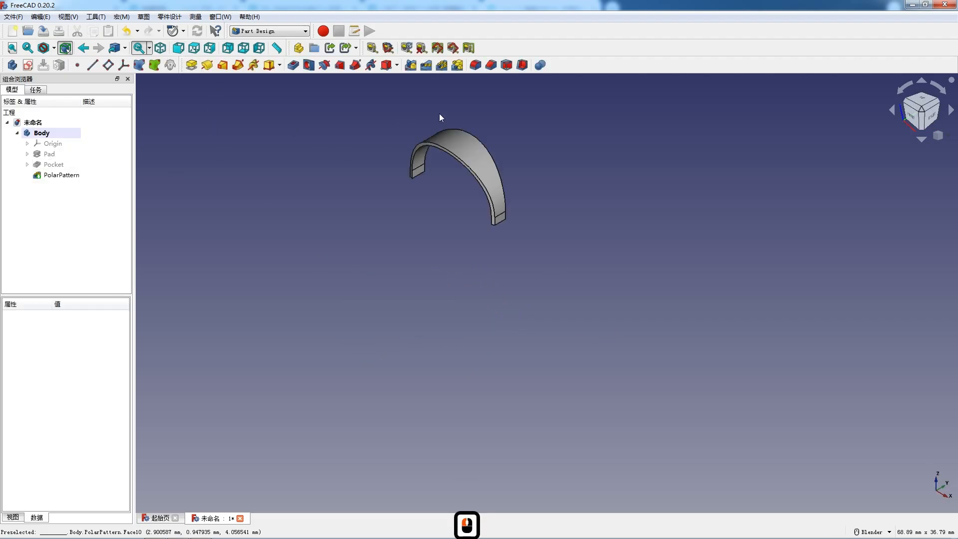
# - Start a new sketch on the XY plane and switch the model's draw style to wireframe
pyautogui.scroll(5, 449, 125)
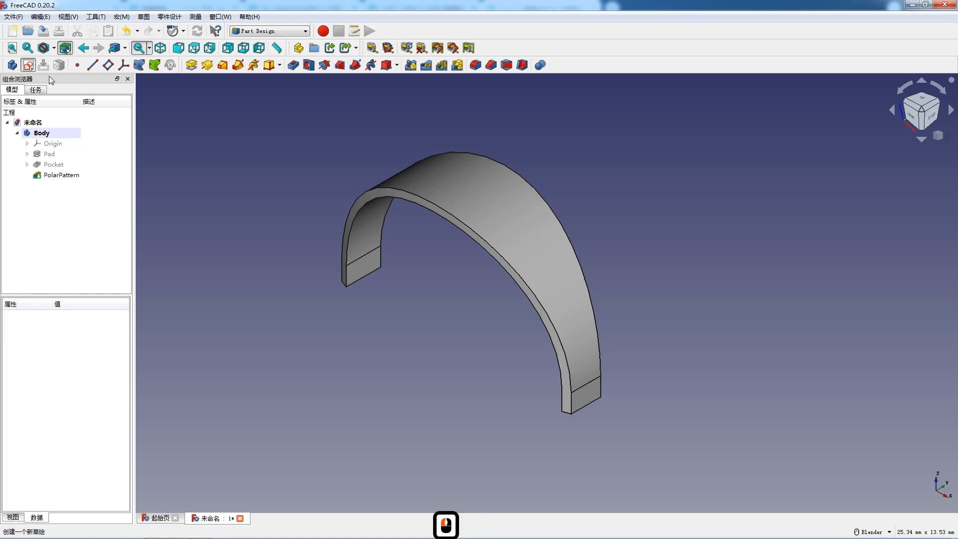
pyautogui.scroll(-6, 312, 139)
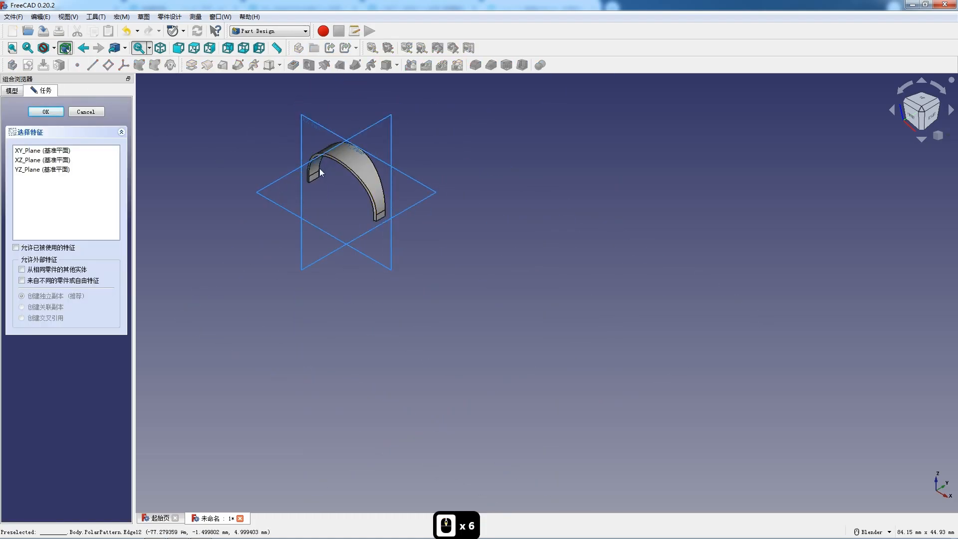
pyautogui.click(43, 150)
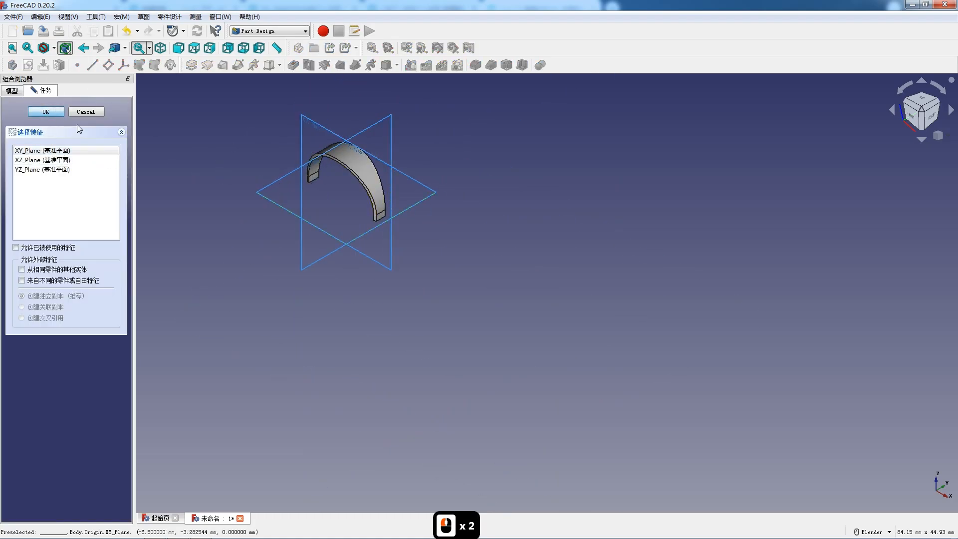
pyautogui.scroll(-2, 474, 223)
pyautogui.scroll(3, 294, 324)
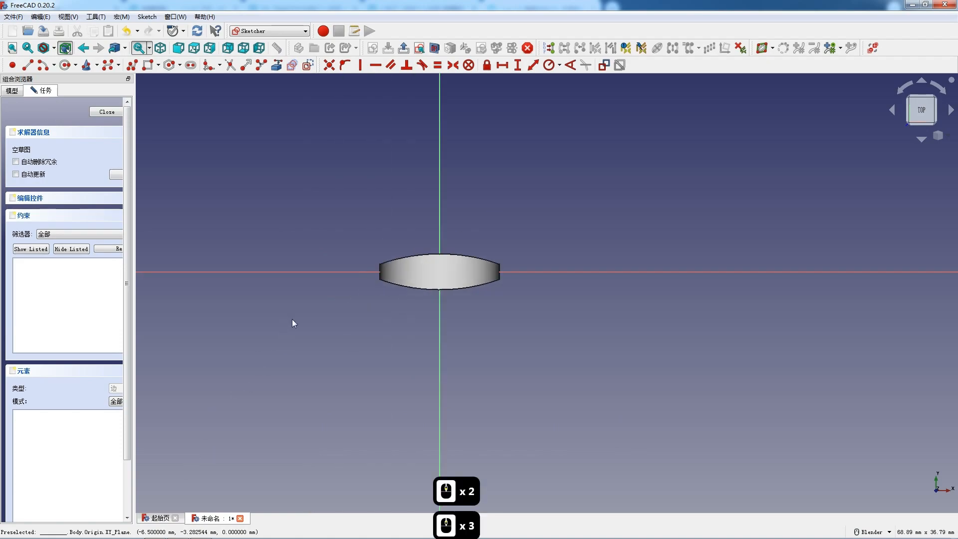
pyautogui.scroll(4, 432, 271)
pyautogui.click(54, 48)
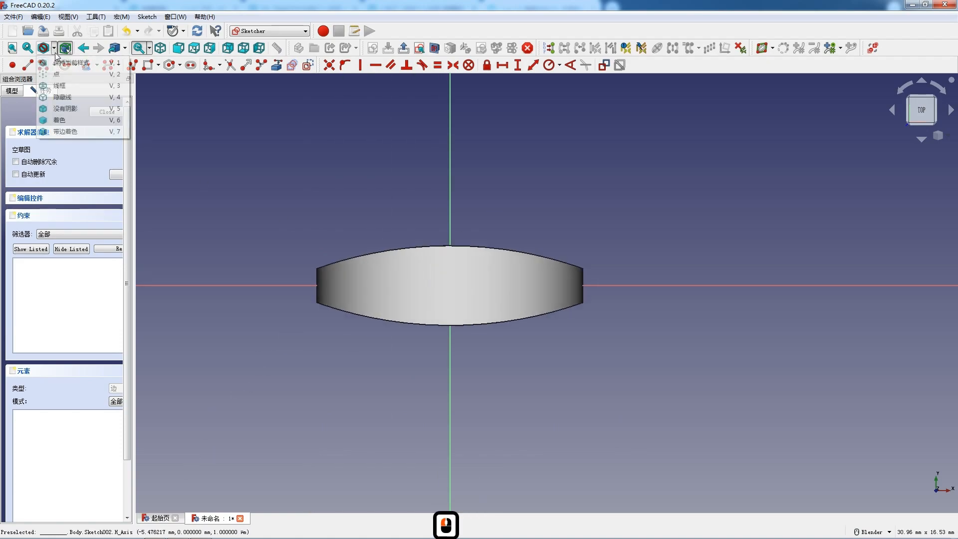
pyautogui.click(86, 87)
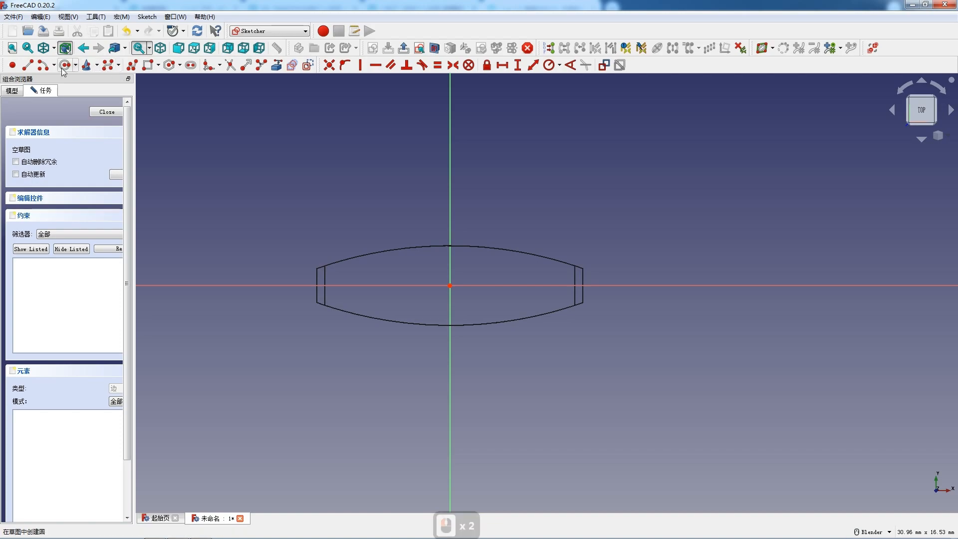
# - Draw an arc centred on the vertical axis below the origin, with both endpoints on the horizontal axis inside the shell's outline
pyautogui.click(42, 65)
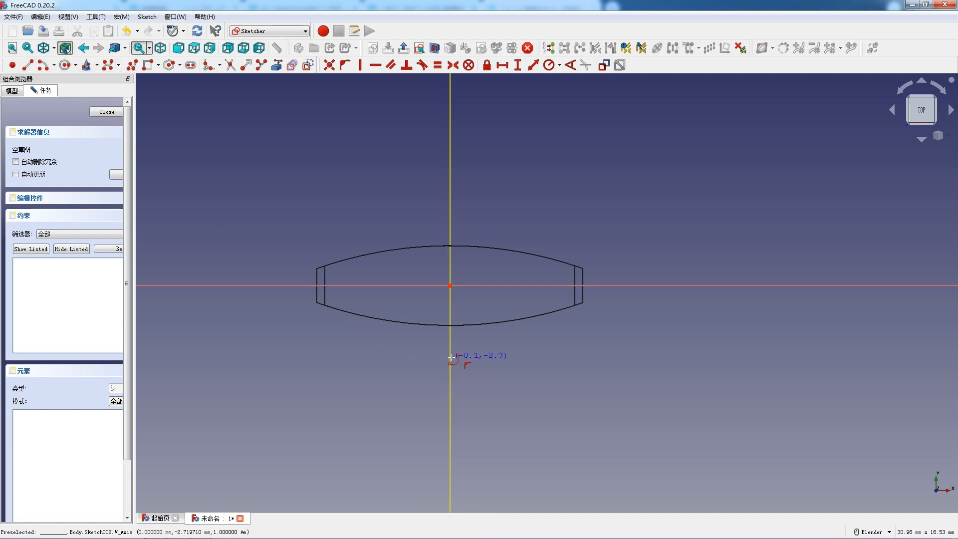
pyautogui.click(450, 401)
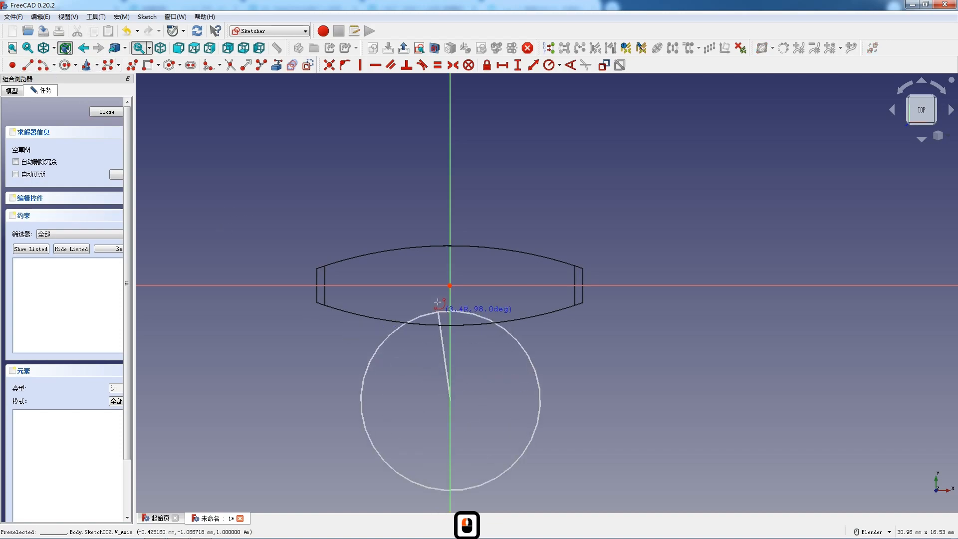
pyautogui.click(341, 286)
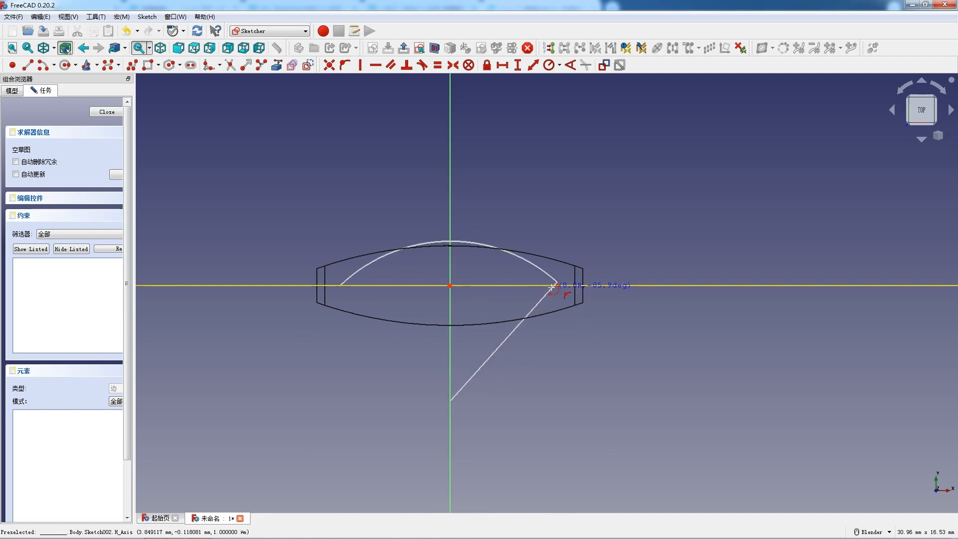
pyautogui.click(554, 285)
pyautogui.press('Escape')
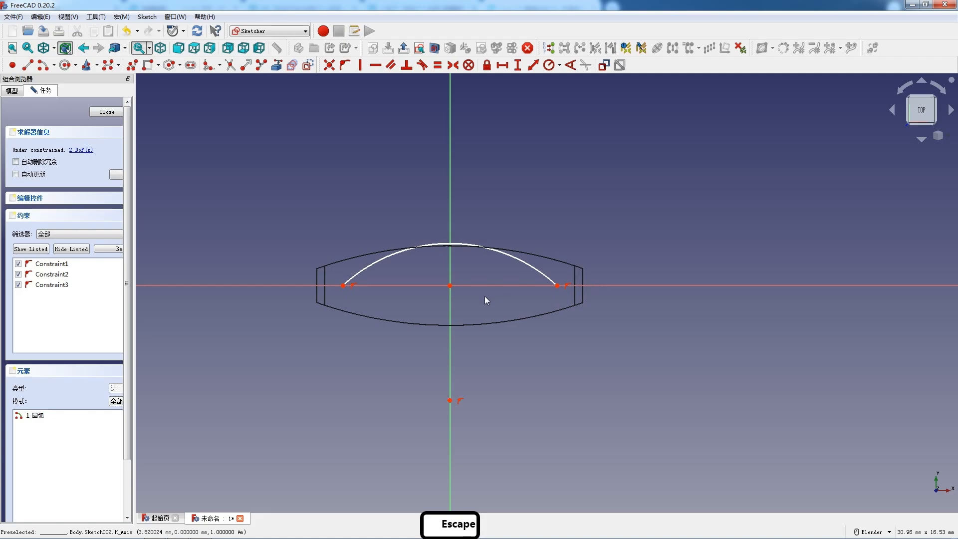
# - Constrain the arc's radius to 14.5 mm
pyautogui.click(385, 257)
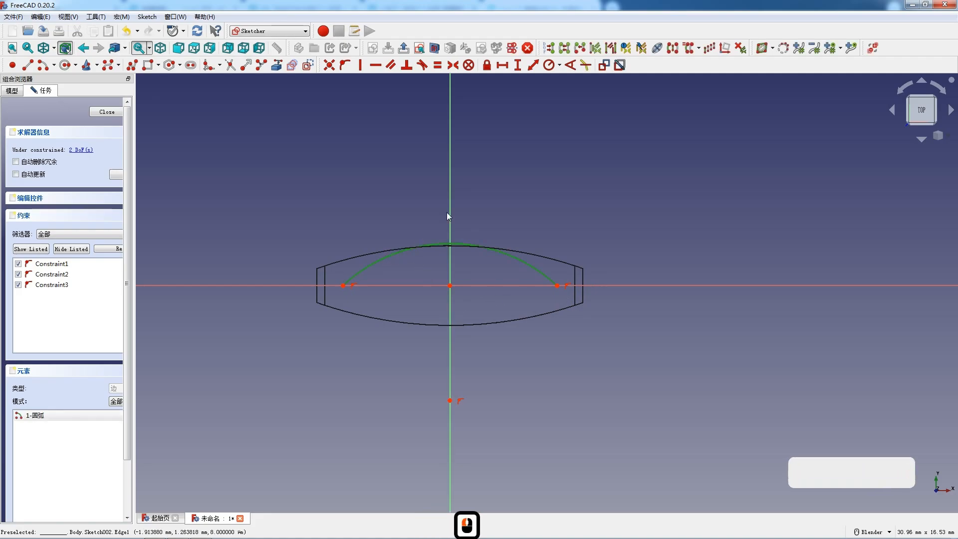
pyautogui.click(549, 65)
pyautogui.write('14.')
pyautogui.press('Return')
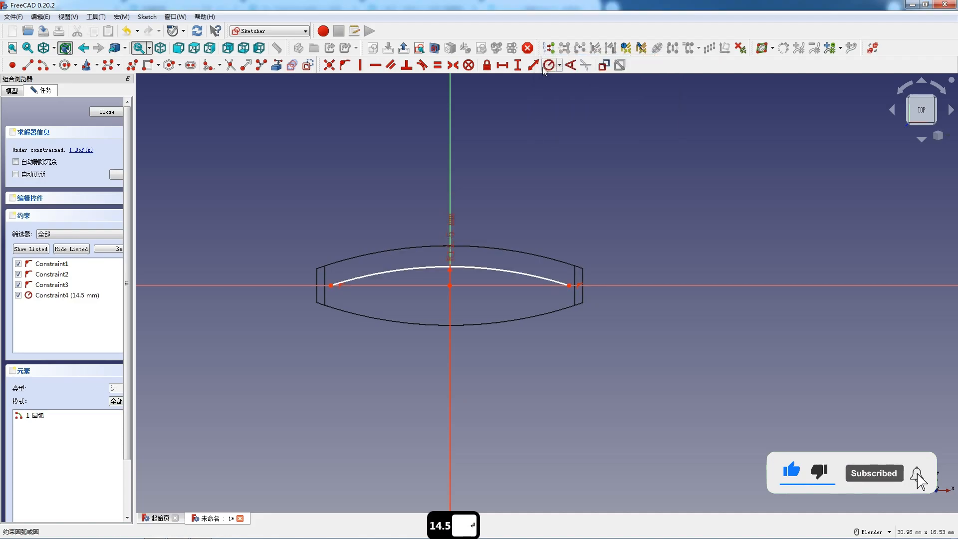
# - Set the vertical distance between the arc's centre and the origin to 13.5 mm
pyautogui.scroll(-5, 400, 204)
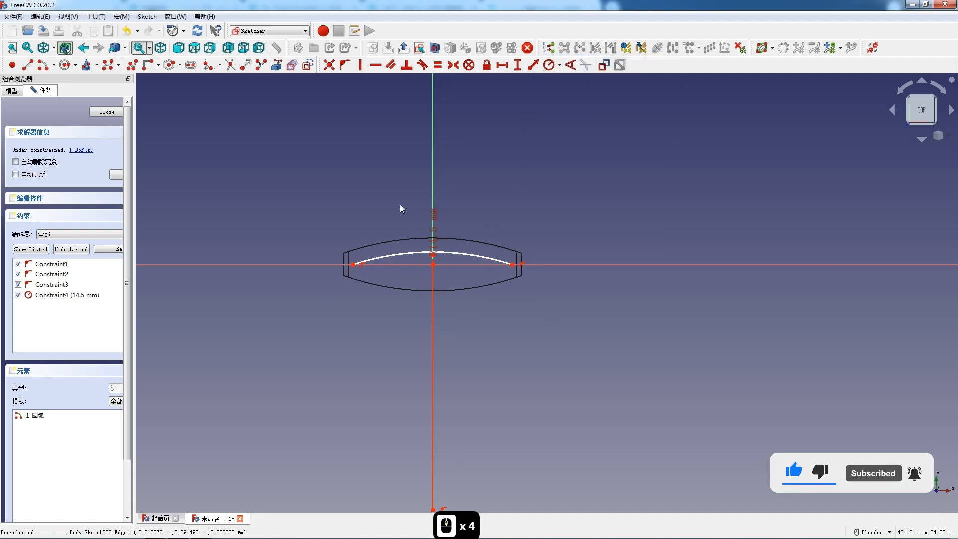
pyautogui.click(418, 373)
pyautogui.scroll(4, 416, 234)
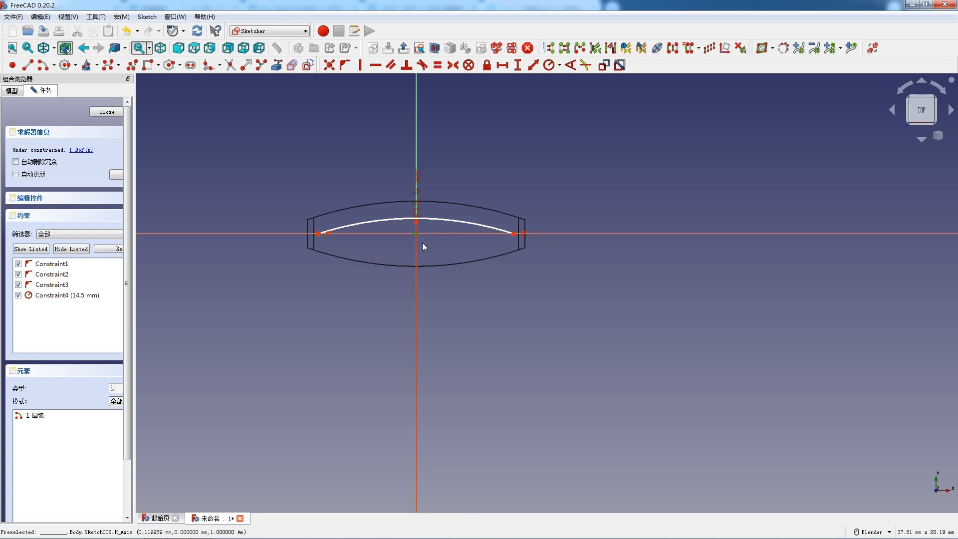
pyautogui.press('i')
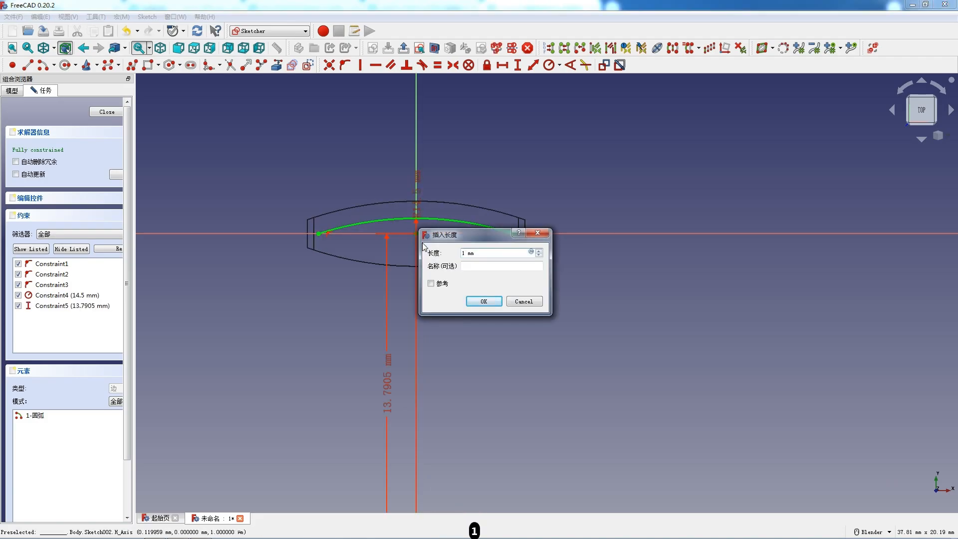
pyautogui.write('13.5')
pyautogui.press('Return')
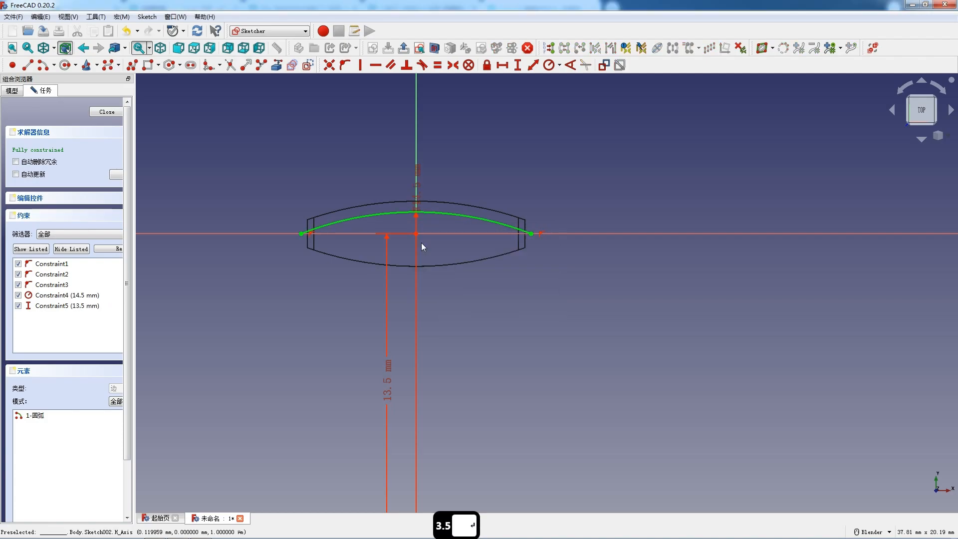
# - Draw a second, downward-bulging arc centred on the vertical axis above the origin, joining the first arc's two endpoints
pyautogui.scroll(3, 434, 225)
pyautogui.scroll(-2, 481, 210)
pyautogui.scroll(-3, 482, 210)
pyautogui.scroll(2, 481, 209)
pyautogui.scroll(-4, 412, 201)
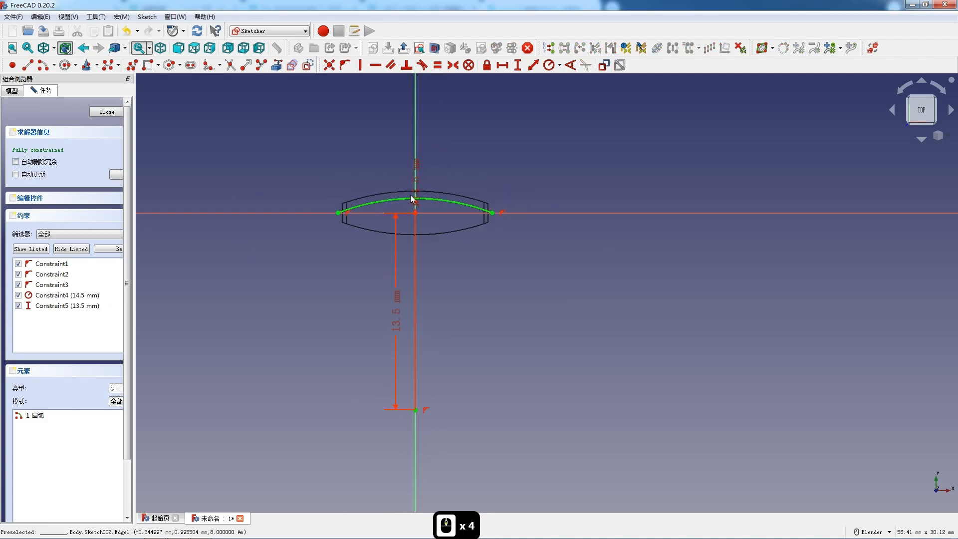
pyautogui.click(415, 107)
pyautogui.click(339, 212)
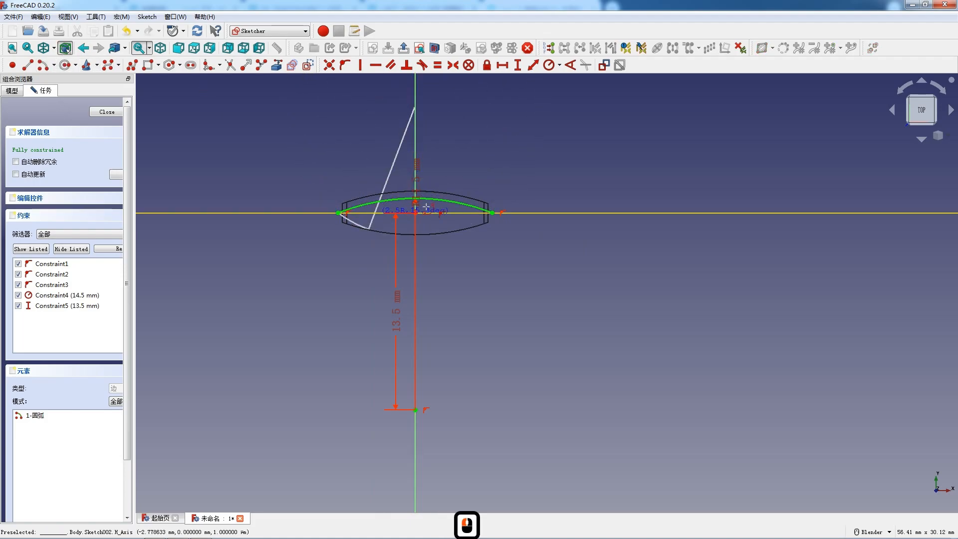
pyautogui.click(492, 212)
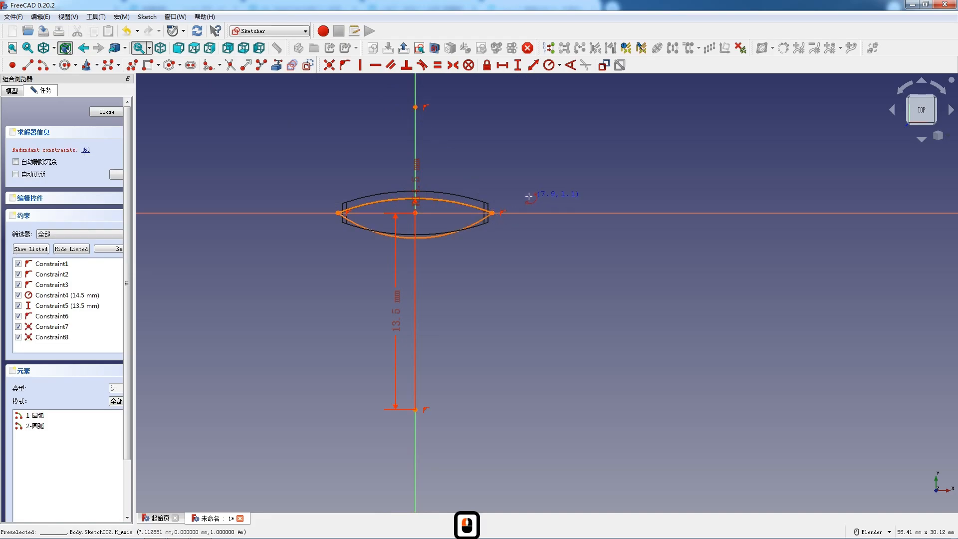
pyautogui.press('Escape')
# - Delete the redundant constraint holding the second arc's centre on the vertical axis and make the two arcs equal
pyautogui.click(74, 317)
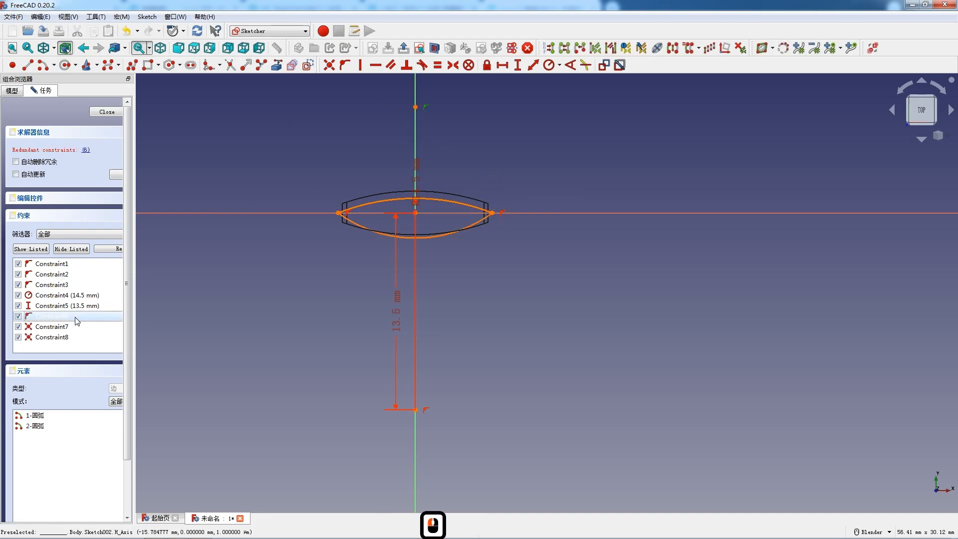
pyautogui.press('Delete')
pyautogui.scroll(3, 388, 159)
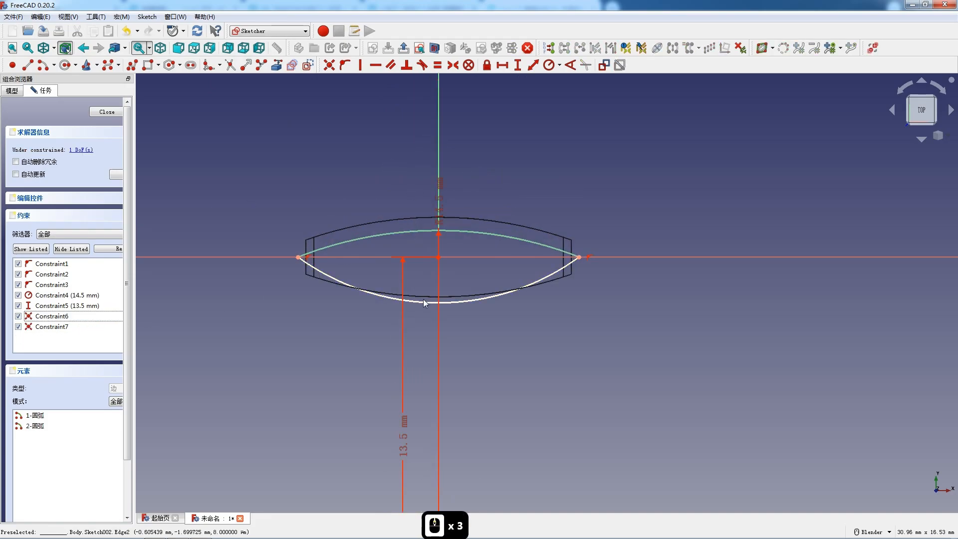
pyautogui.click(424, 299)
pyautogui.click(460, 230)
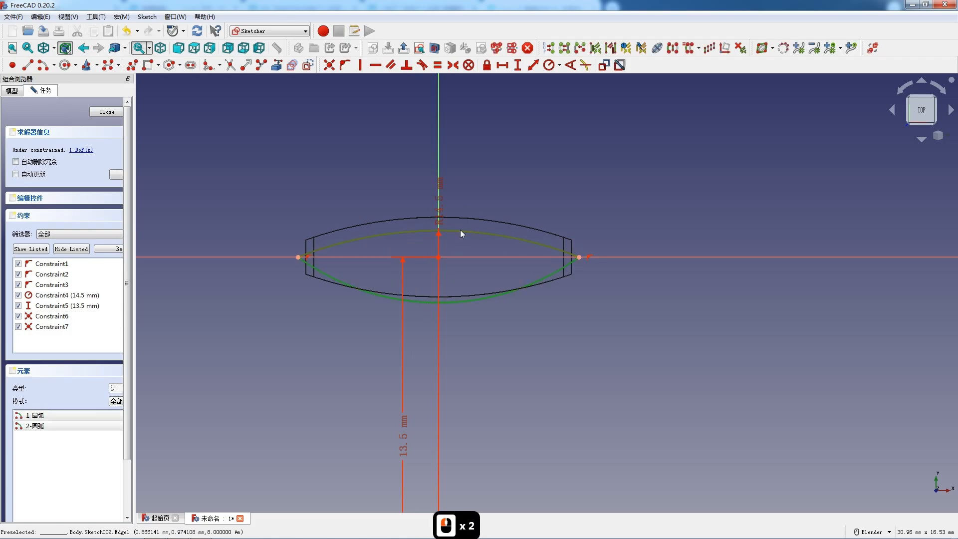
pyautogui.press('e')
pyautogui.scroll(-3, 459, 243)
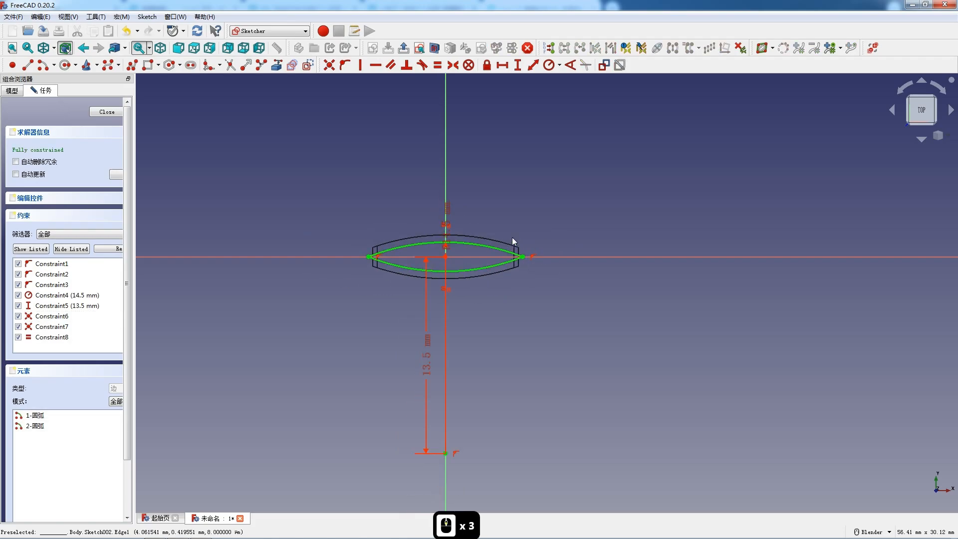
pyautogui.scroll(1, 481, 209)
pyautogui.scroll(-2, 464, 214)
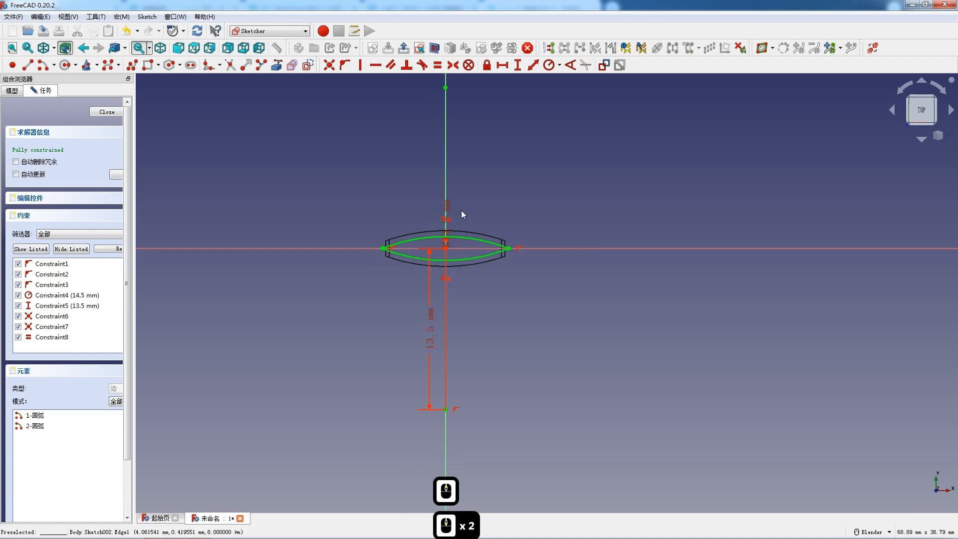
pyautogui.click(445, 87)
pyautogui.click(446, 248)
pyautogui.press('i')
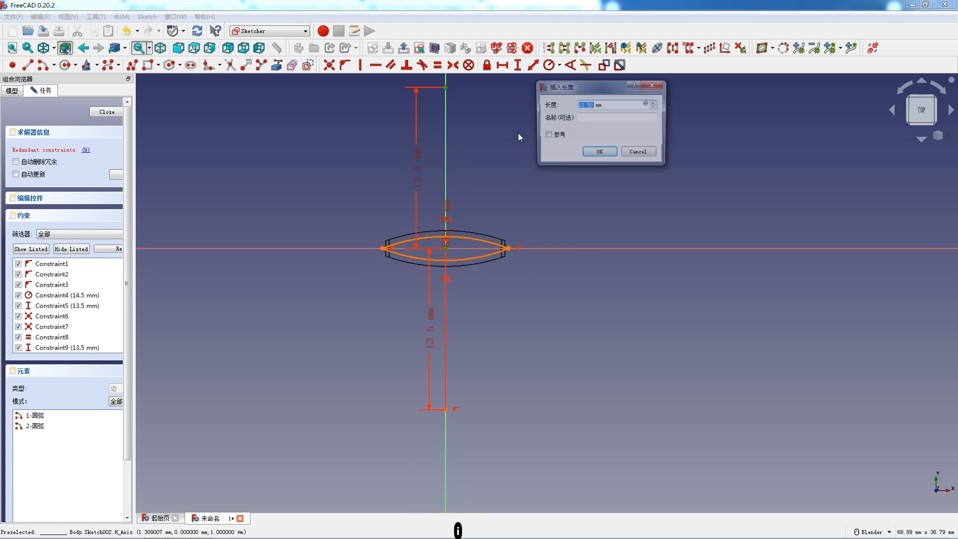
pyautogui.click(640, 154)
# - Close the lens-shaped sketch and set its attachment position along Z to 1.2 mm
pyautogui.scroll(5, 478, 214)
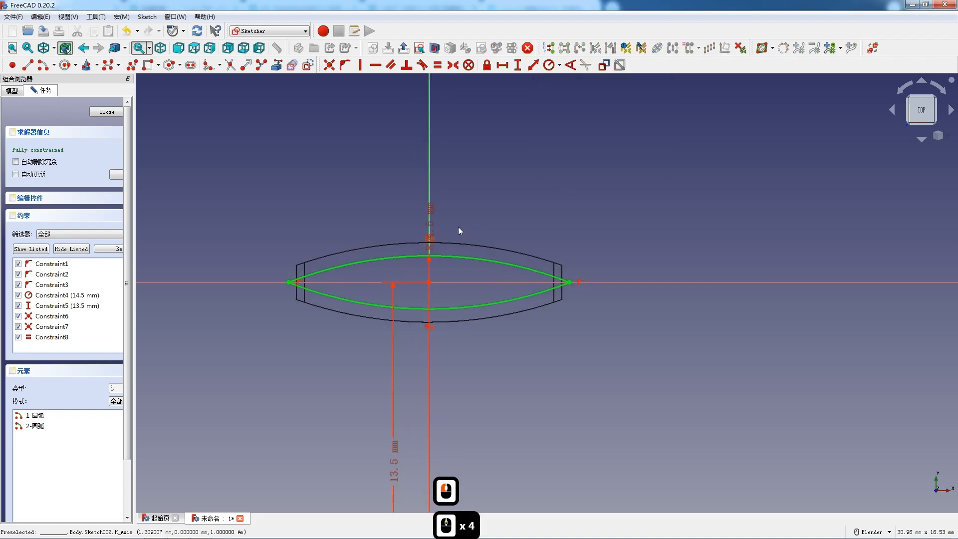
pyautogui.click(107, 112)
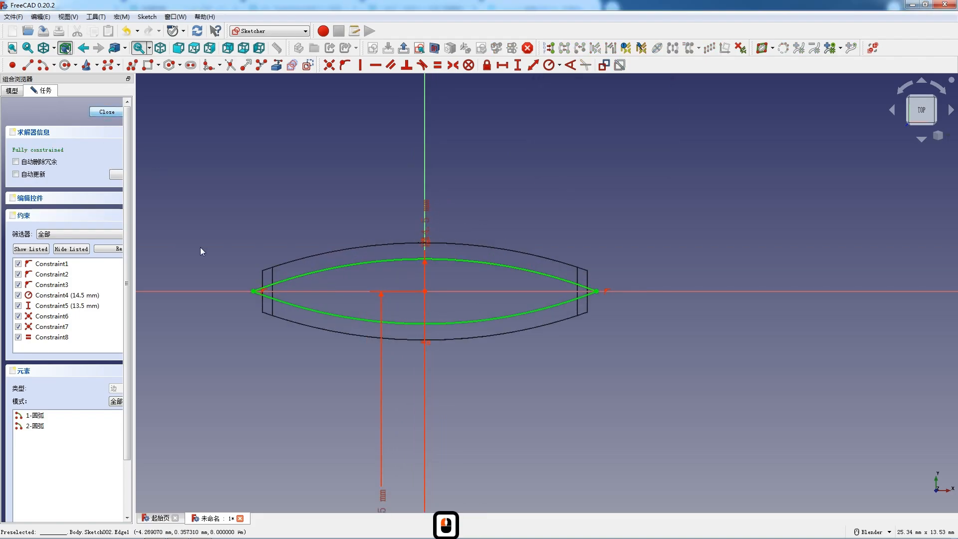
pyautogui.scroll(1, 316, 174)
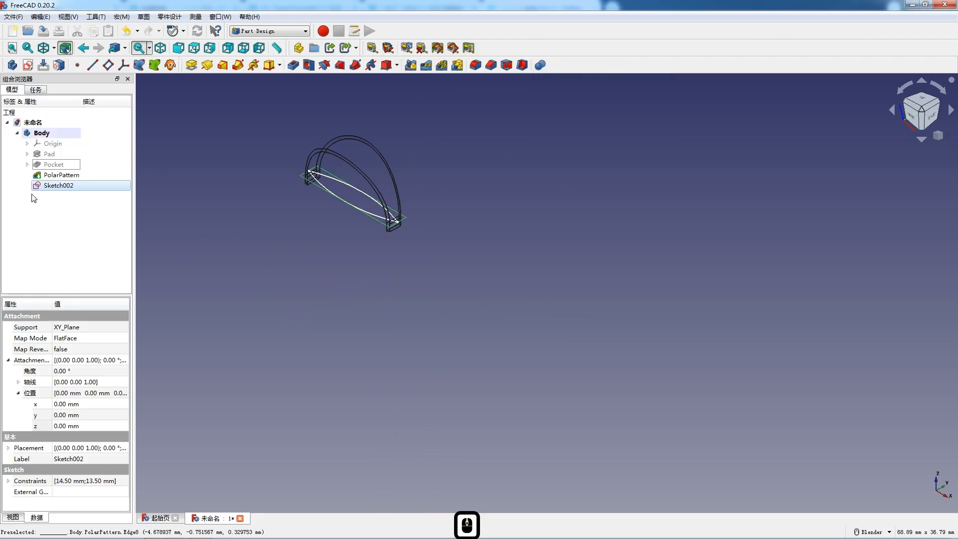
pyautogui.click(57, 188)
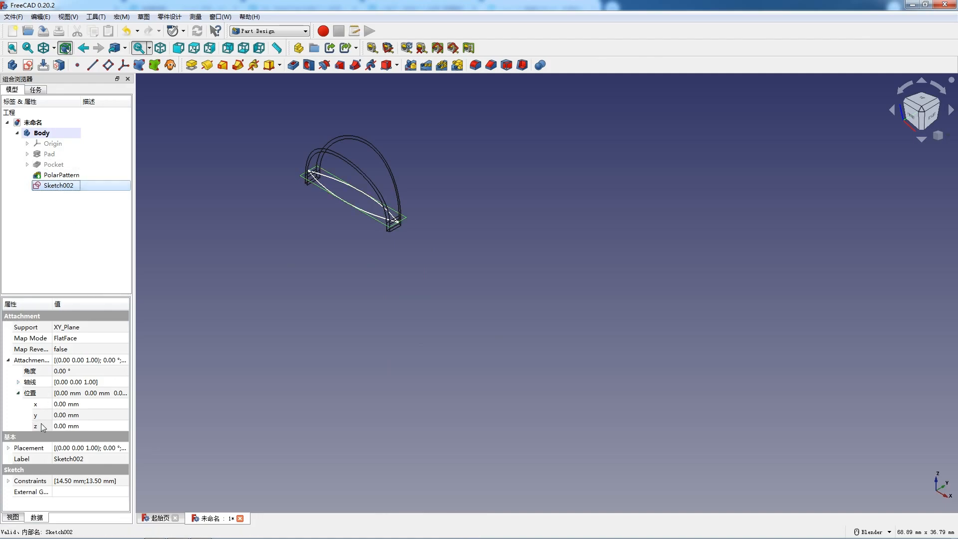
pyautogui.click(76, 426)
pyautogui.write('1.2')
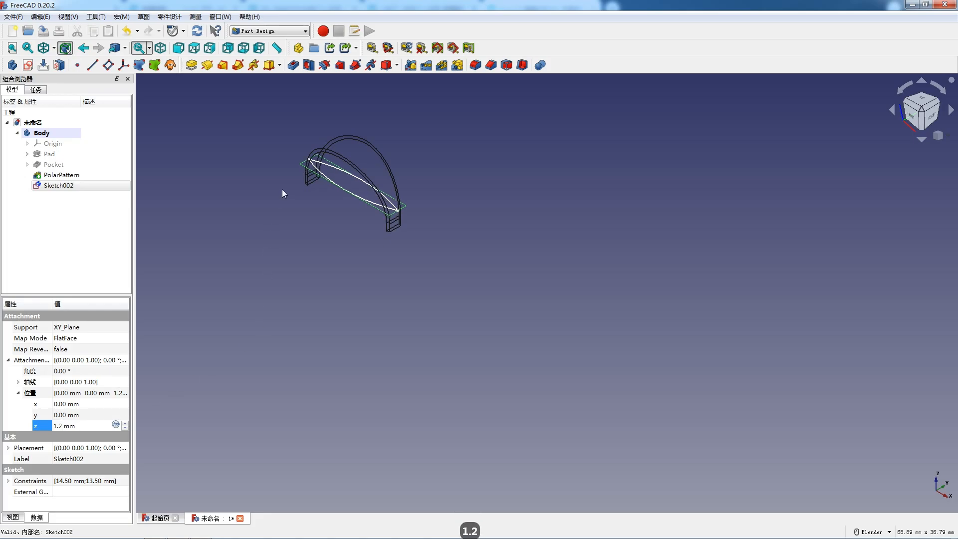
# - Cut the lens-shaped sketch out of the shell with a reversed 5 mm Pocket, switching the model display from wireframe to shaded
pyautogui.scroll(5, 275, 187)
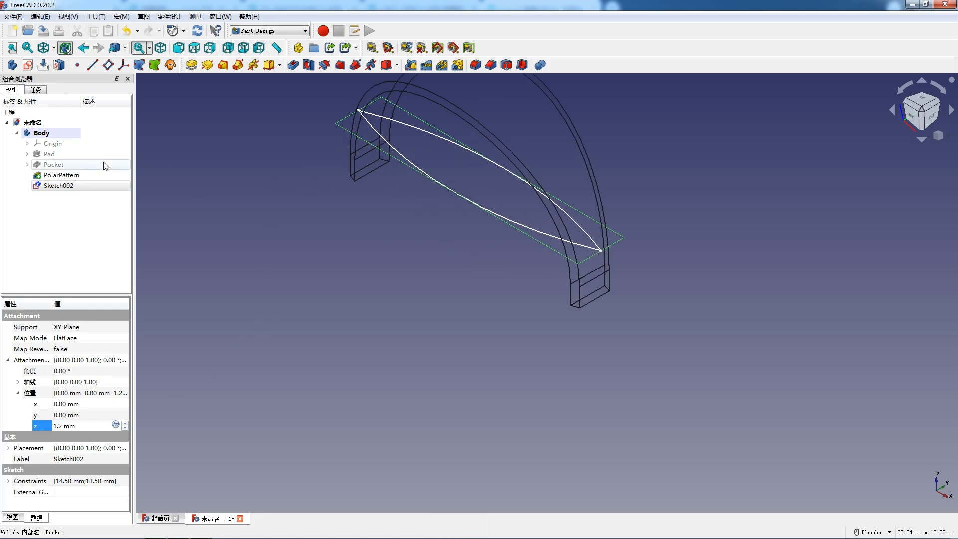
pyautogui.click(293, 65)
pyautogui.click(53, 48)
pyautogui.click(65, 70)
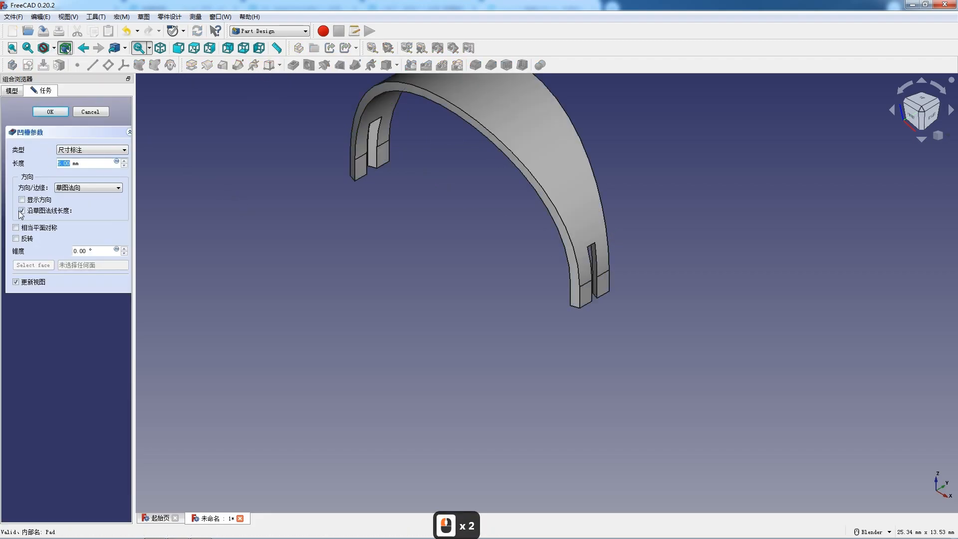
pyautogui.click(18, 239)
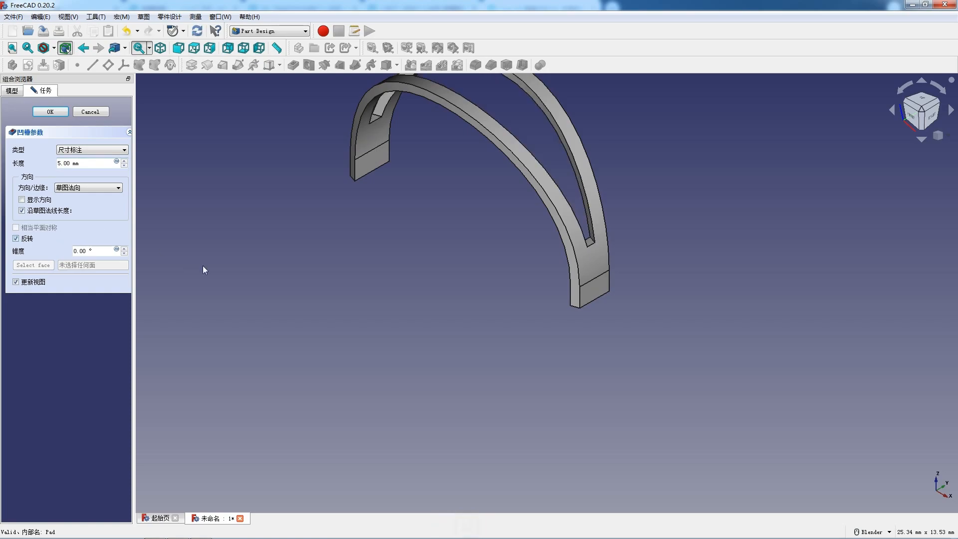
pyautogui.scroll(-3, 271, 199)
pyautogui.scroll(2, 272, 199)
pyautogui.click(51, 114)
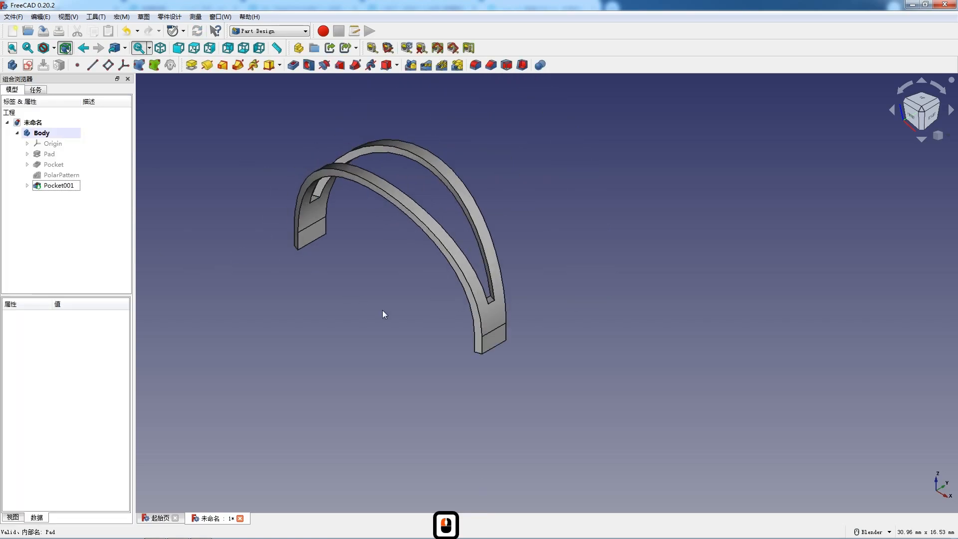
# - Start a sketch on the flat outer face of one leg and draw a circle of about 0.28 mm radius centred on the origin
pyautogui.click(491, 339)
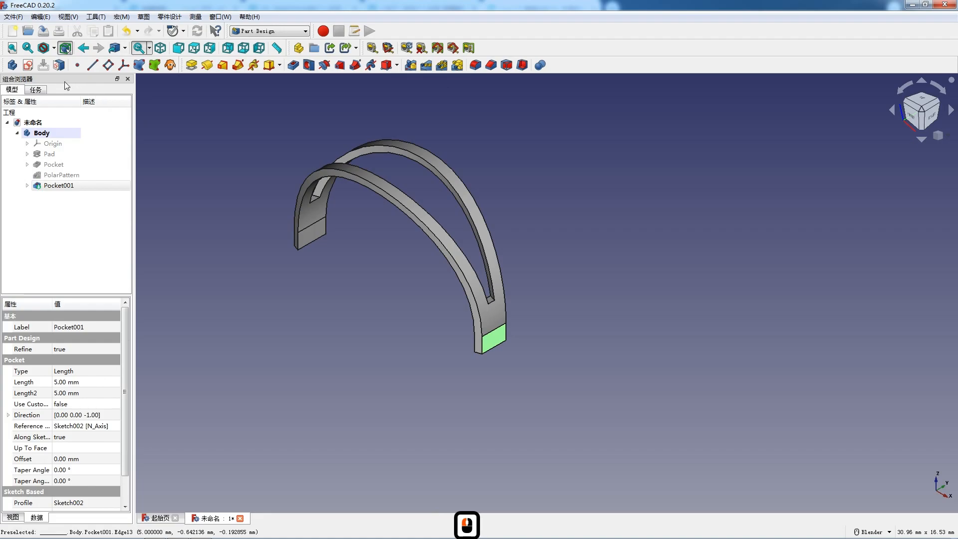
pyautogui.click(27, 65)
pyautogui.click(69, 68)
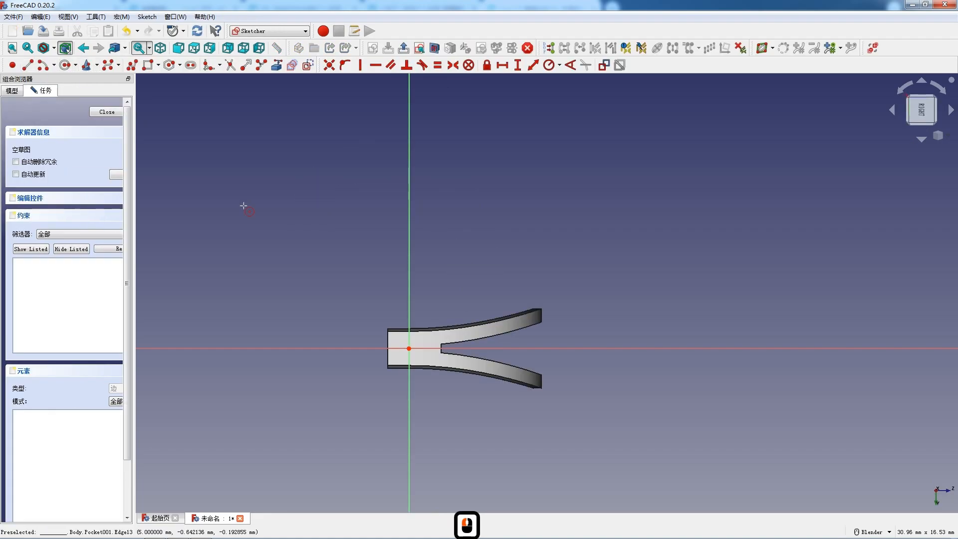
pyautogui.scroll(3, 419, 352)
pyautogui.click(413, 349)
pyautogui.click(424, 359)
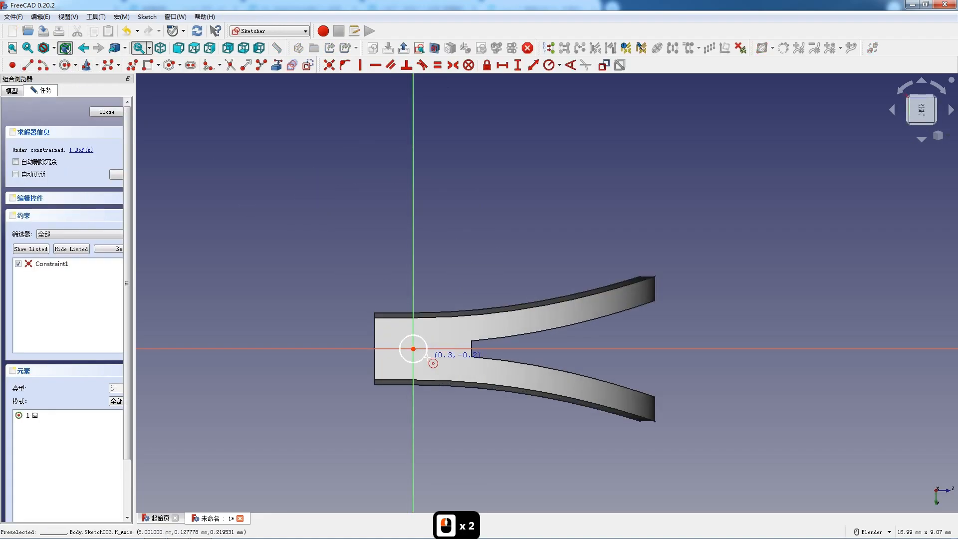
pyautogui.press('Escape')
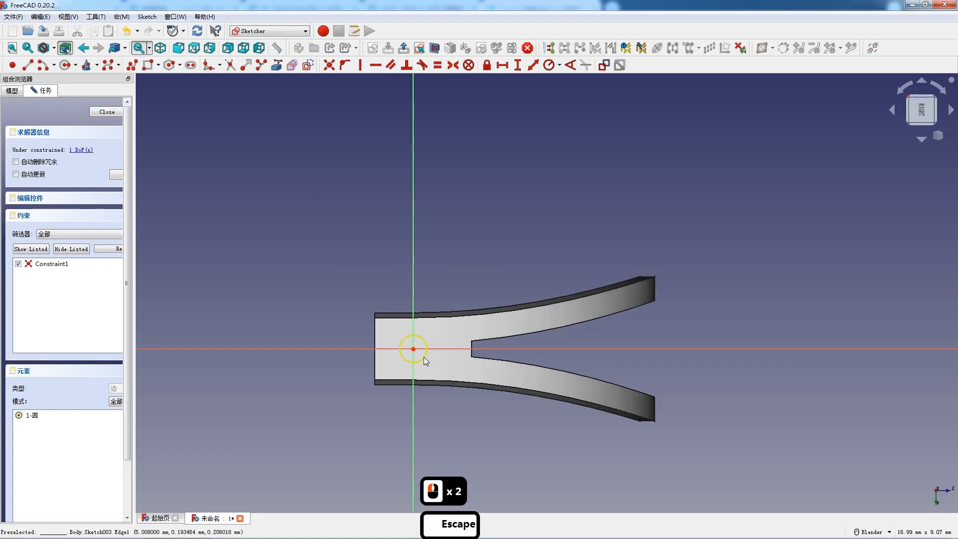
# - Constrain the circle's radius to 0.25 mm and close the sketch
pyautogui.click(549, 64)
pyautogui.write('0.25')
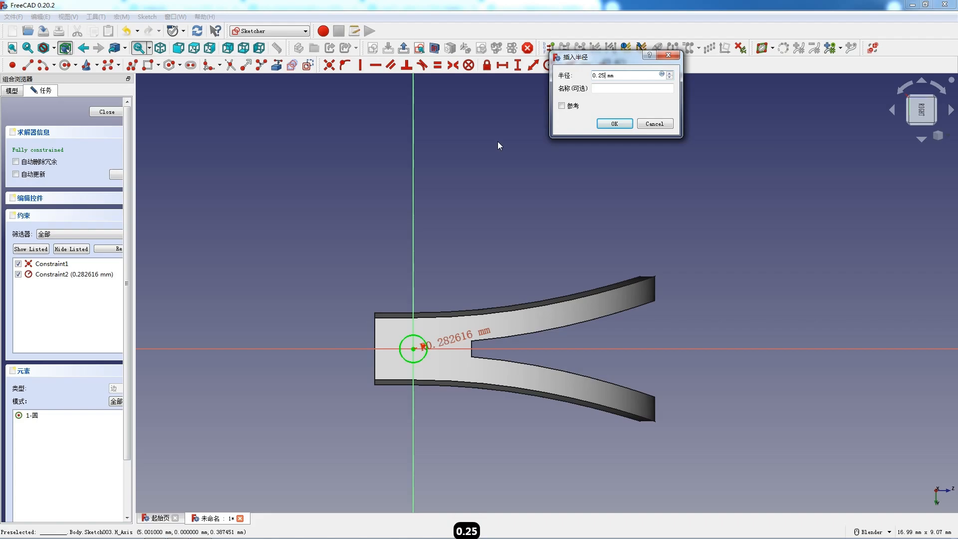
pyautogui.press('Return')
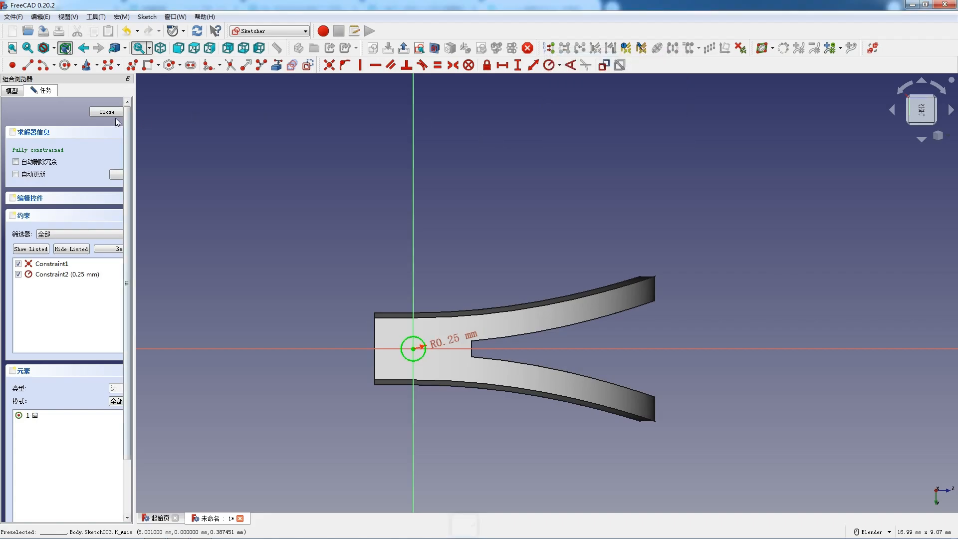
pyautogui.click(107, 111)
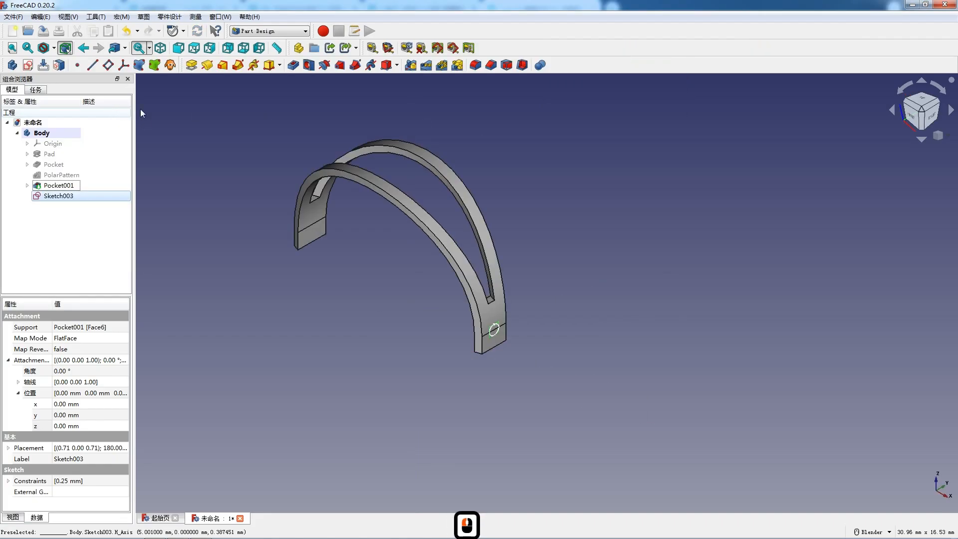
# - Pocket the circle with the through-all type to cut holes in both legs
pyautogui.click(294, 65)
pyautogui.click(96, 150)
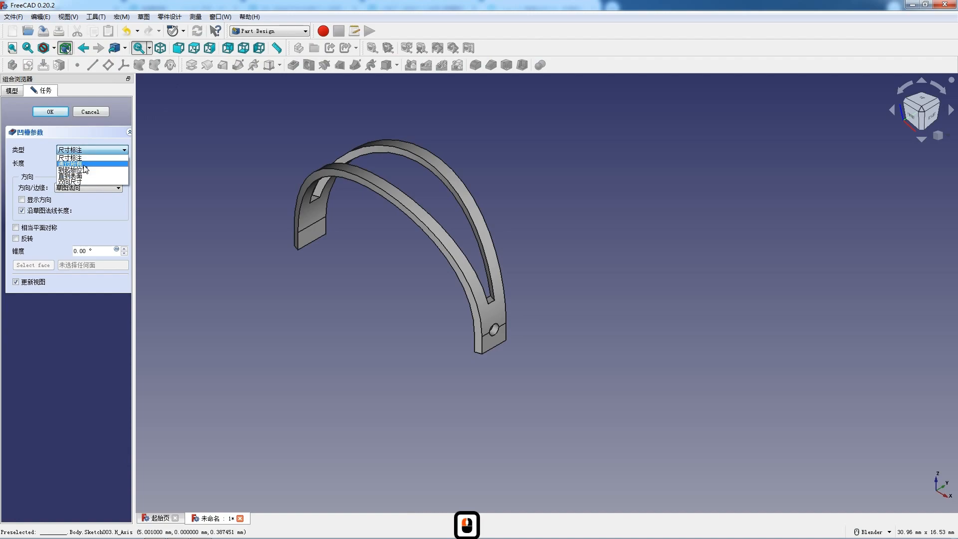
pyautogui.click(80, 159)
pyautogui.press('F12')
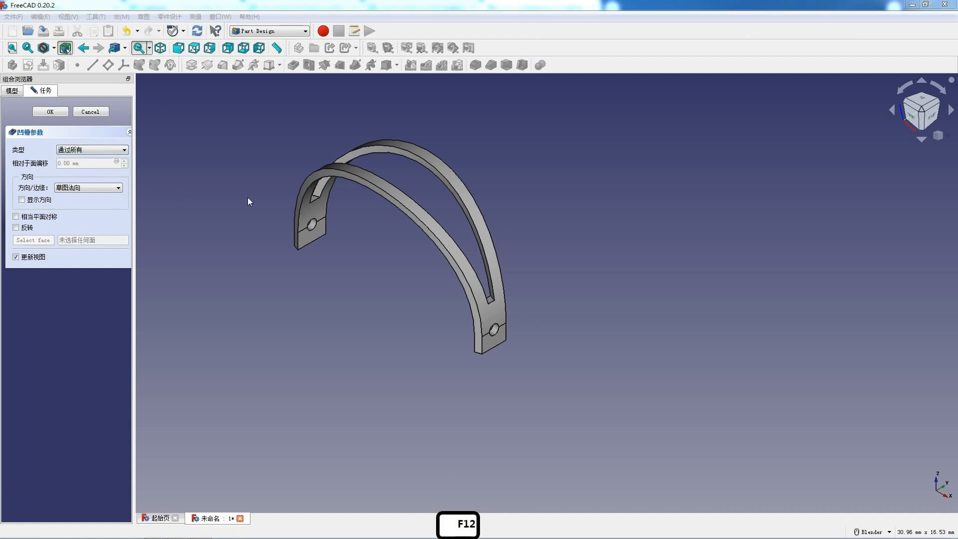
pyautogui.click(50, 111)
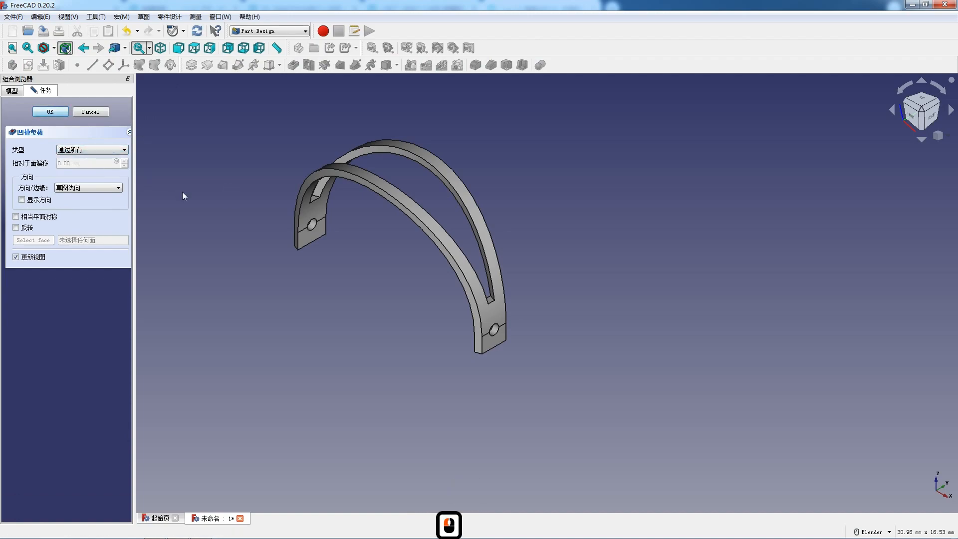
# - Set the front view and, in the TechDraw workbench, create a page from the landscape template A3_Master's Path_CN_NO_CLIP.svg
pyautogui.click(179, 48)
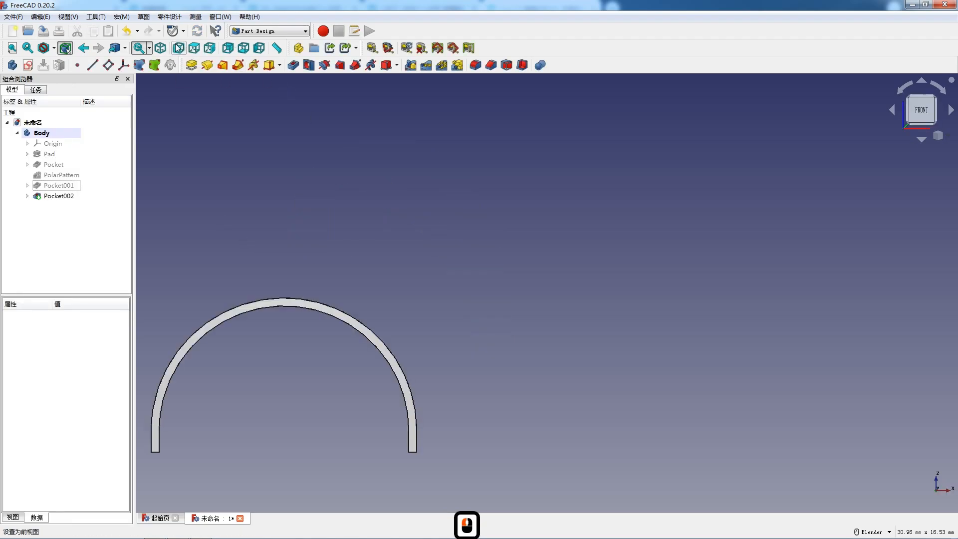
pyautogui.scroll(-2, 468, 223)
pyautogui.scroll(2, 304, 353)
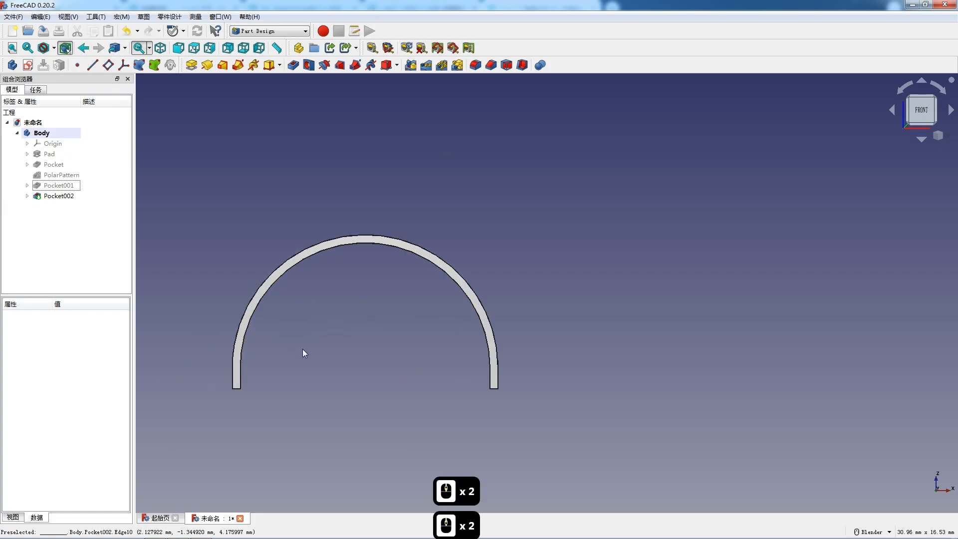
pyautogui.click(272, 31)
pyautogui.click(269, 204)
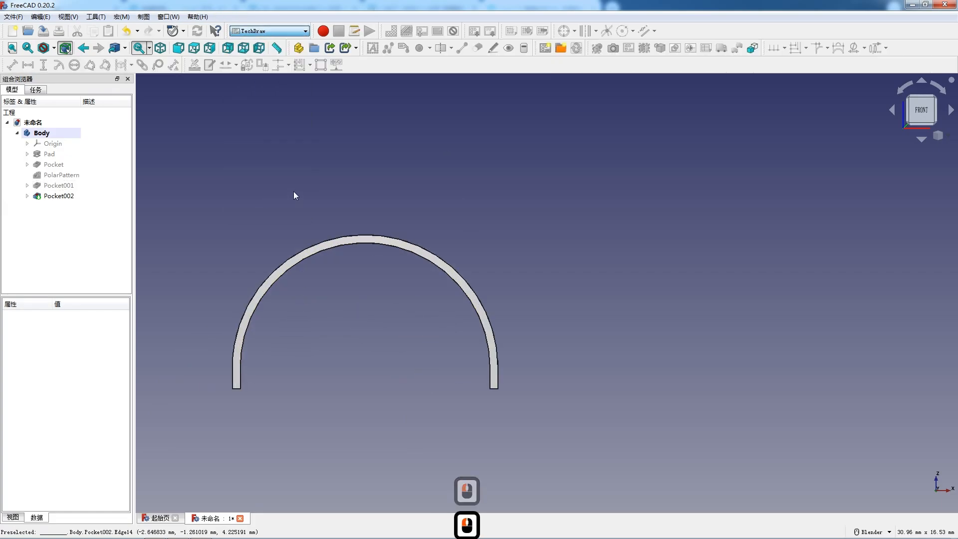
pyautogui.click(561, 48)
pyautogui.doubleClick(126, 102)
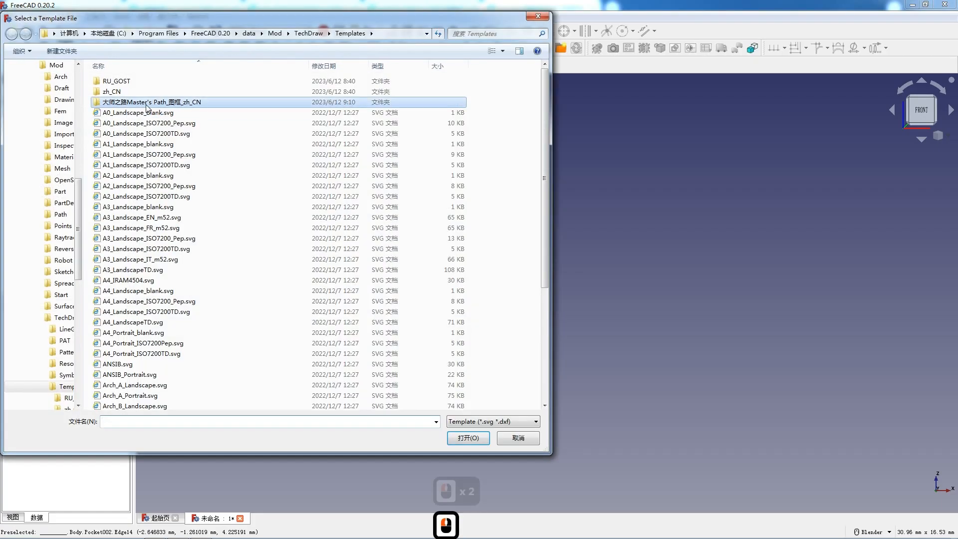
pyautogui.doubleClick(128, 80)
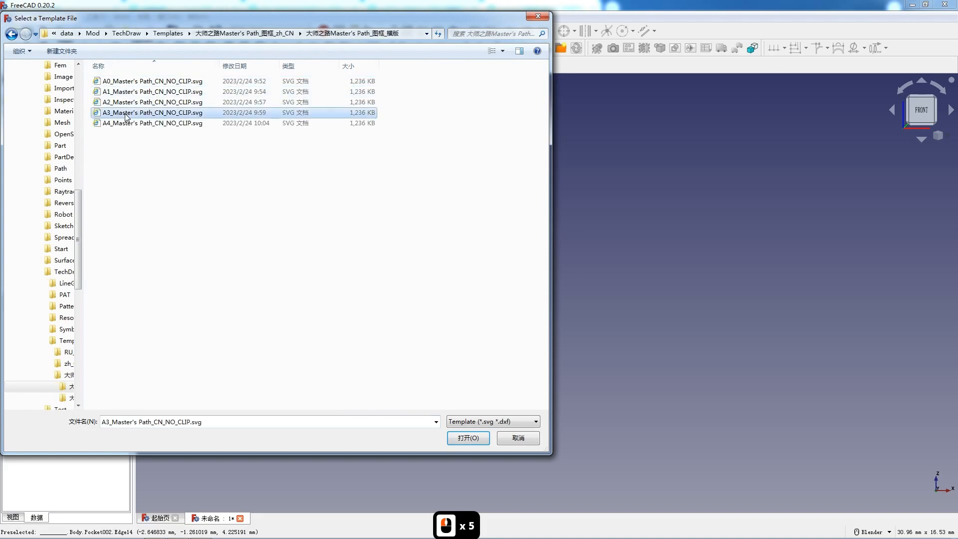
pyautogui.doubleClick(131, 113)
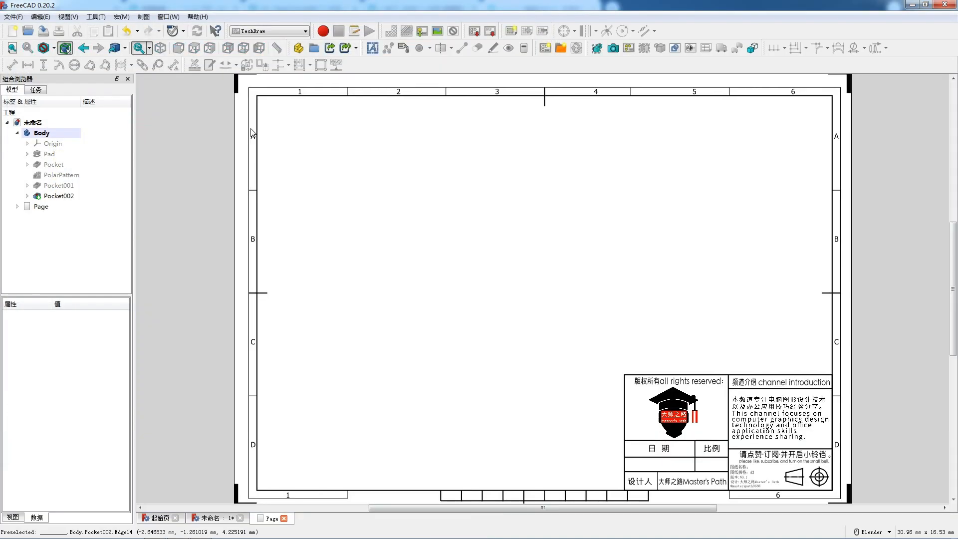
# - Insert a projection group of the Body with its front view and display the drawing page
pyautogui.click(50, 133)
pyautogui.click(629, 48)
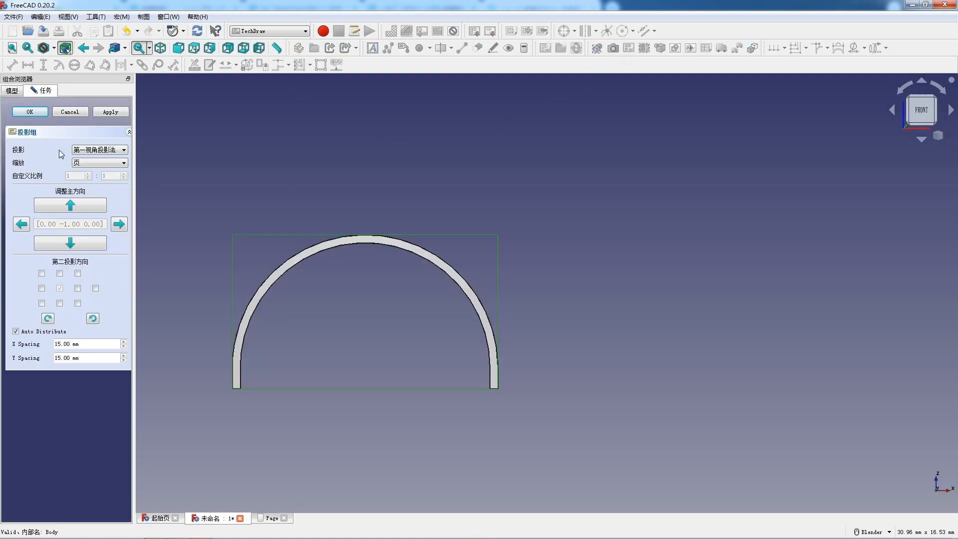
pyautogui.click(12, 90)
pyautogui.doubleClick(41, 208)
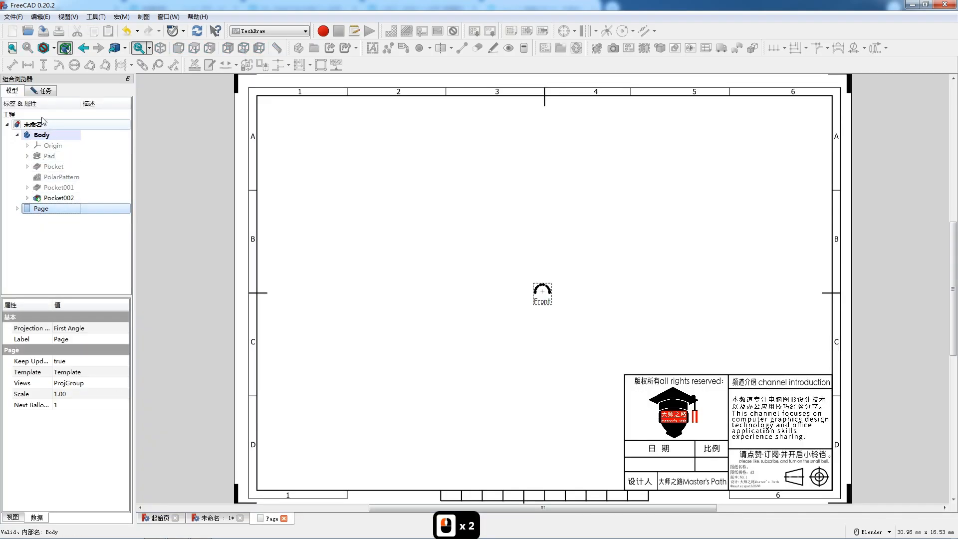
# - Set the projection group's scale to custom 5:1 and add the top view below the front view
pyautogui.click(40, 91)
pyautogui.click(89, 170)
pyautogui.click(88, 176)
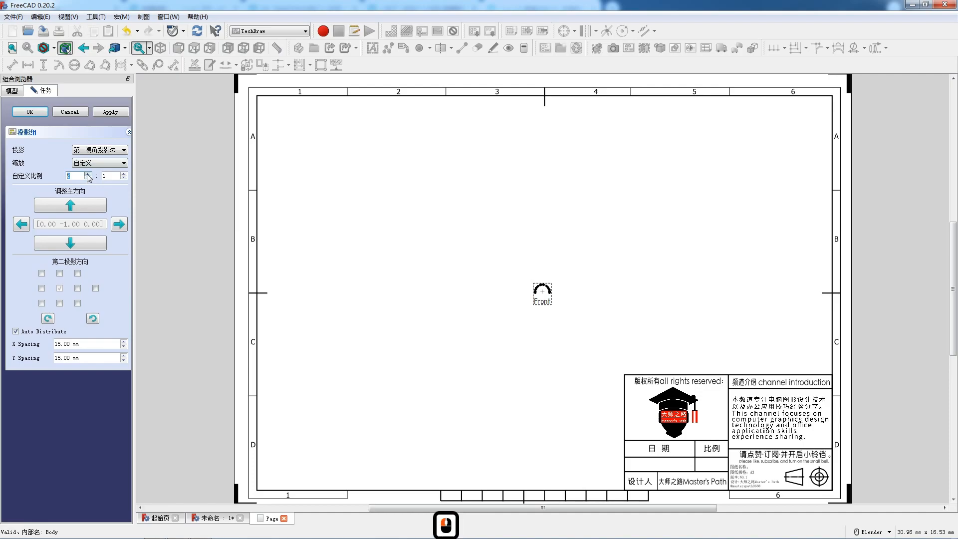
pyautogui.write('5')
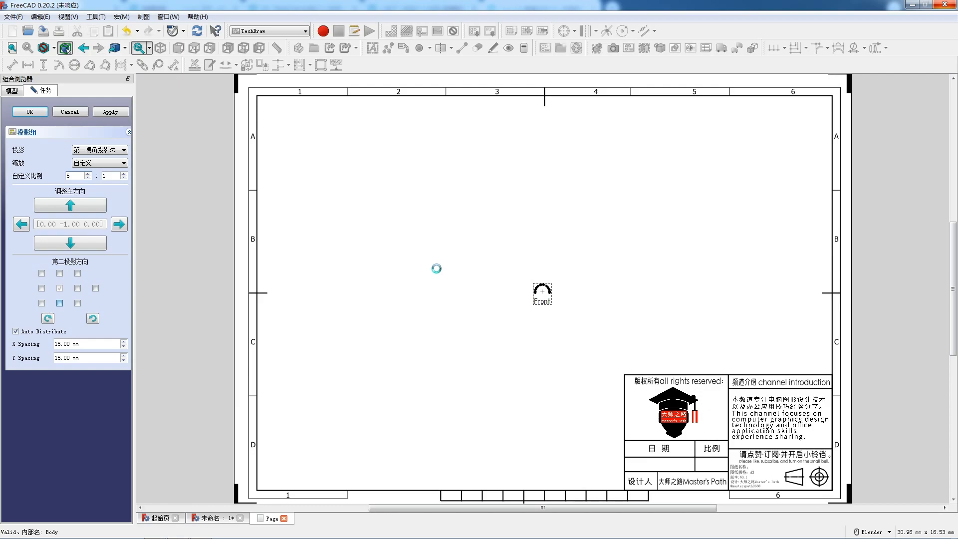
pyautogui.press('F12')
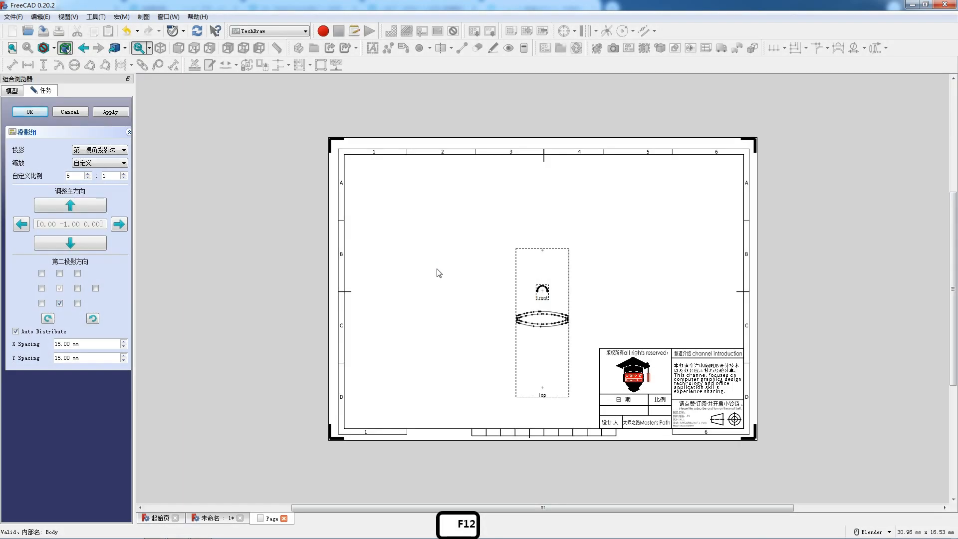
# - Set the projection group's custom scale to 8:1
pyautogui.scroll(7, 599, 338)
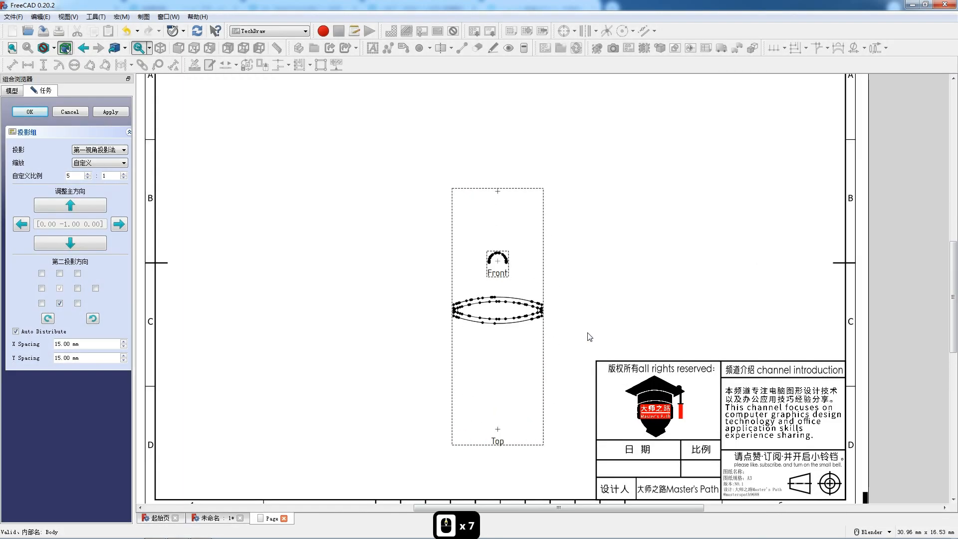
pyautogui.scroll(13, 481, 278)
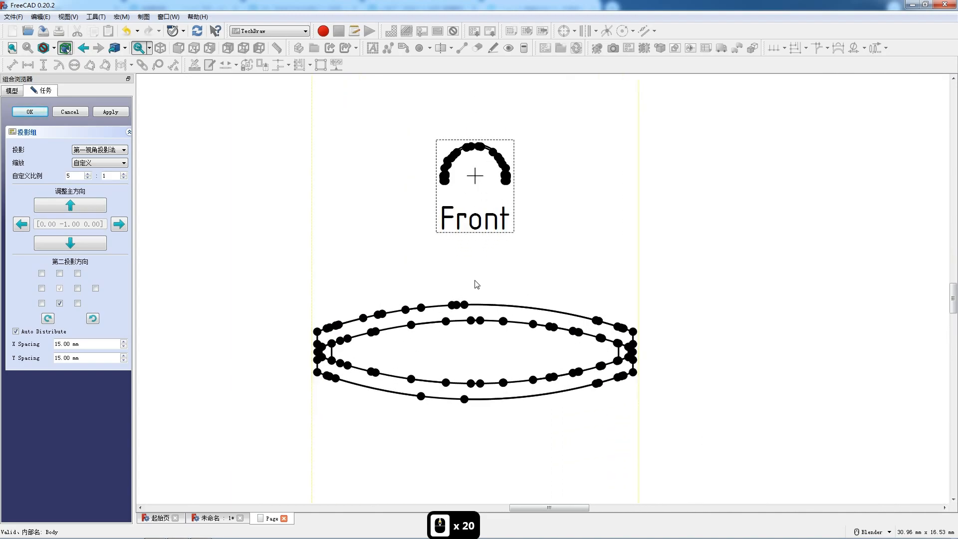
pyautogui.click(89, 174)
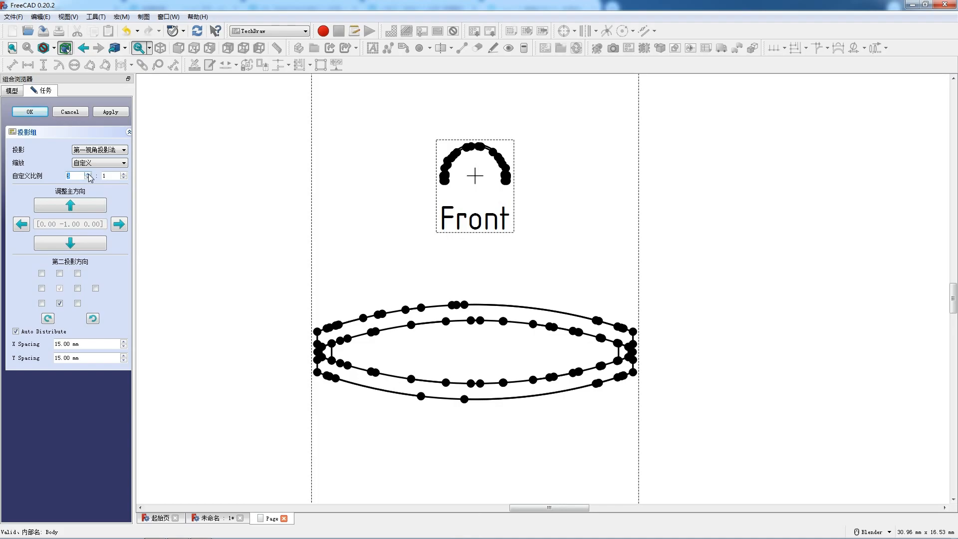
pyautogui.click(89, 174)
pyautogui.click(89, 174)
pyautogui.scroll(-7, 288, 244)
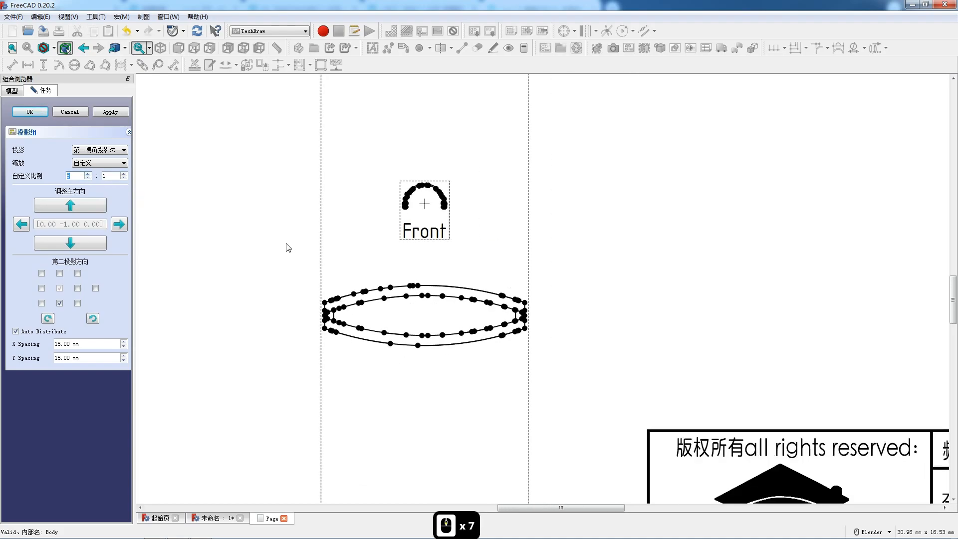
pyautogui.scroll(-1, 289, 248)
# - Add the left view to the projection group and move the front view up towards the page's upper-left area
pyautogui.click(78, 288)
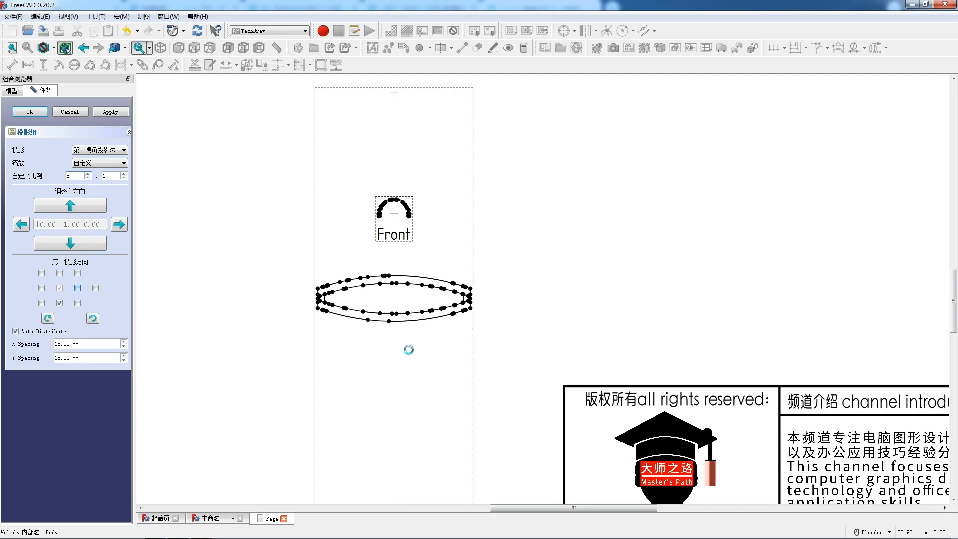
pyautogui.scroll(-7, 419, 343)
pyautogui.scroll(-4, 420, 344)
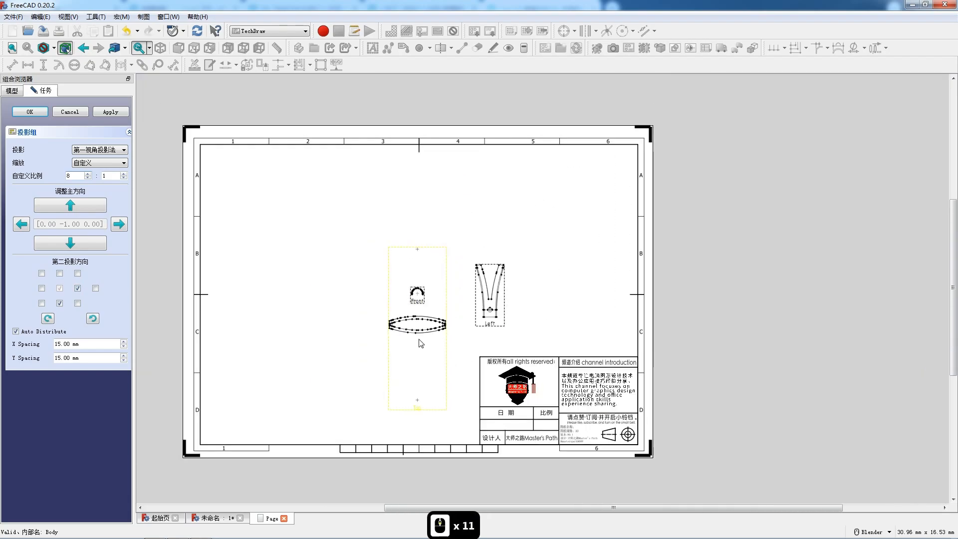
pyautogui.click(422, 307)
pyautogui.moveTo(391, 299); pyautogui.dragTo(402, 342)
pyautogui.moveTo(414, 398); pyautogui.dragTo(419, 424)
pyautogui.moveTo(419, 307); pyautogui.dragTo(313, 247)
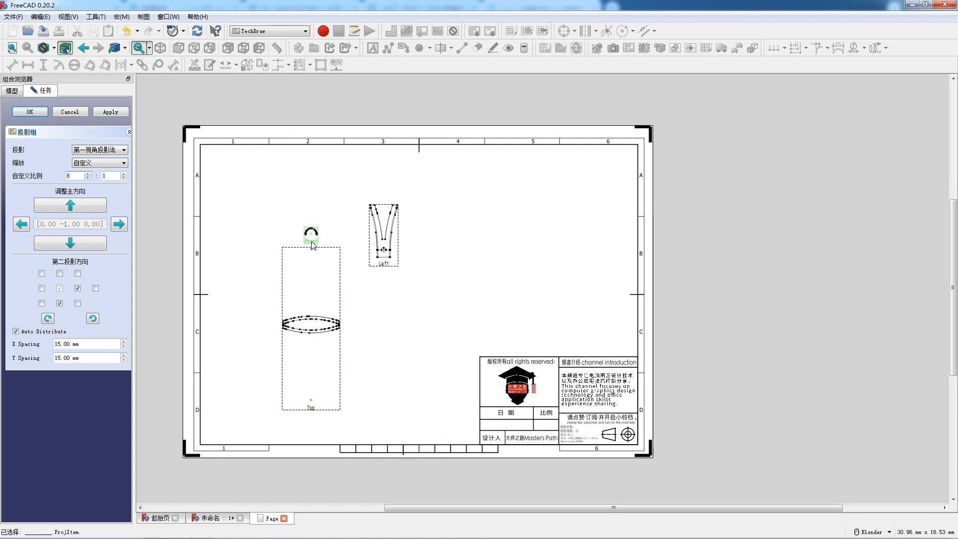
# - Set the projection group's scale to 10:1, add the FrontTopRight isometric view, and accept the group settings
pyautogui.click(88, 173)
pyautogui.click(88, 173)
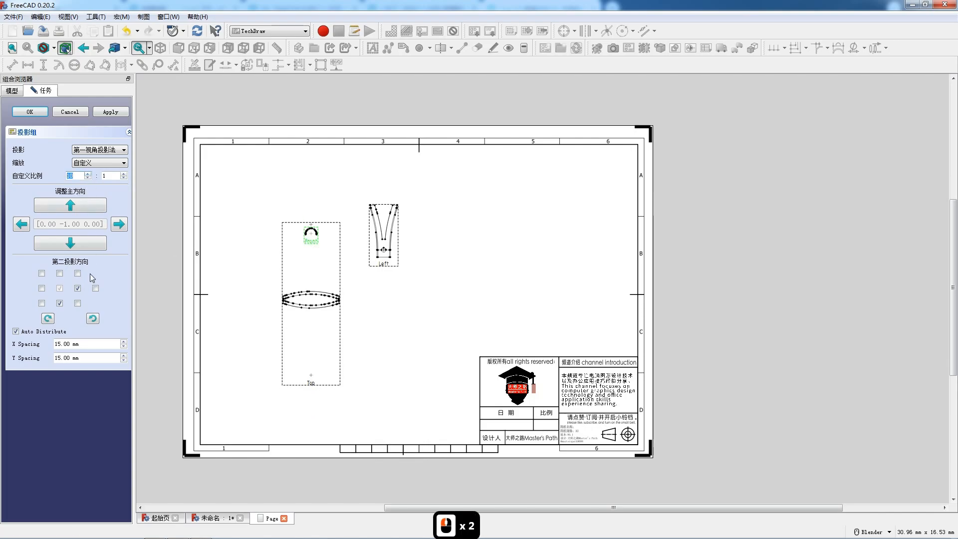
pyautogui.click(77, 303)
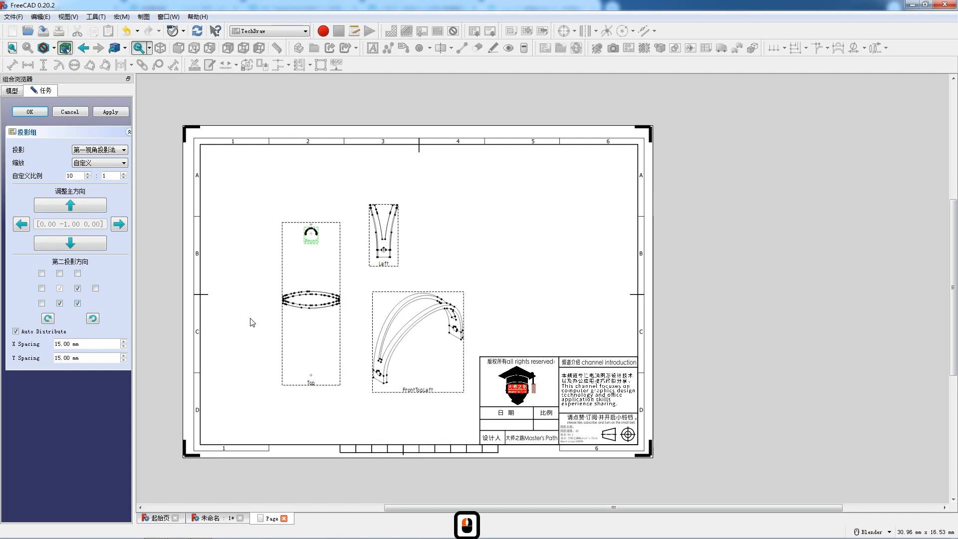
pyautogui.click(78, 303)
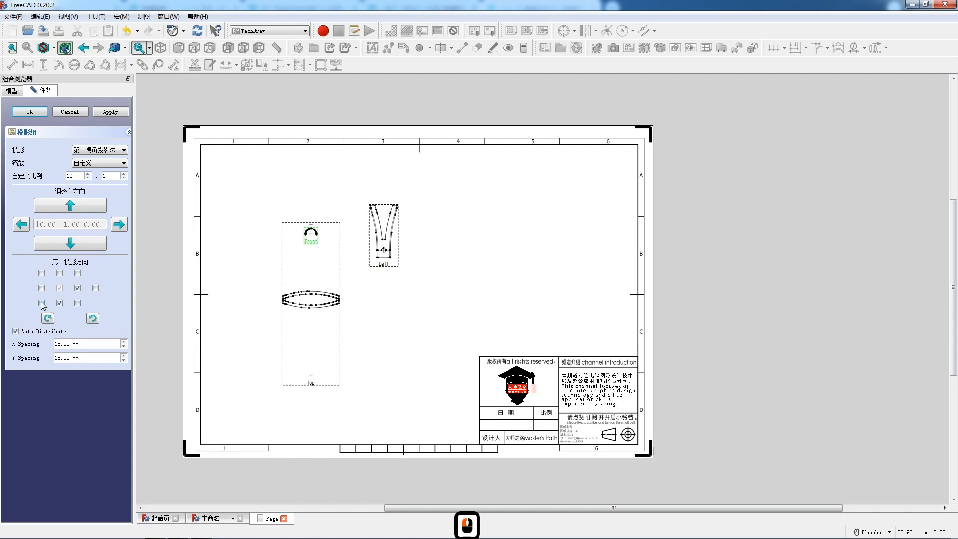
pyautogui.click(42, 302)
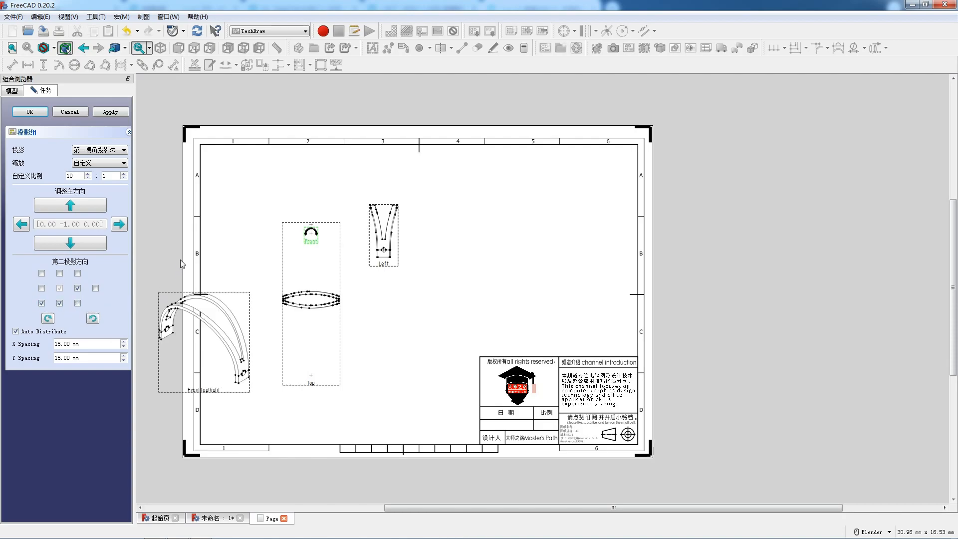
pyautogui.click(35, 112)
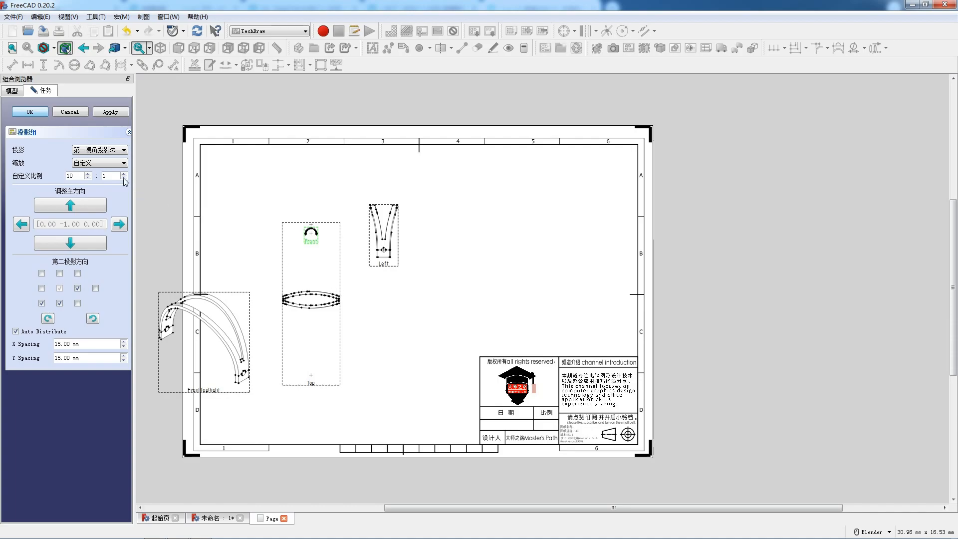
pyautogui.click(34, 114)
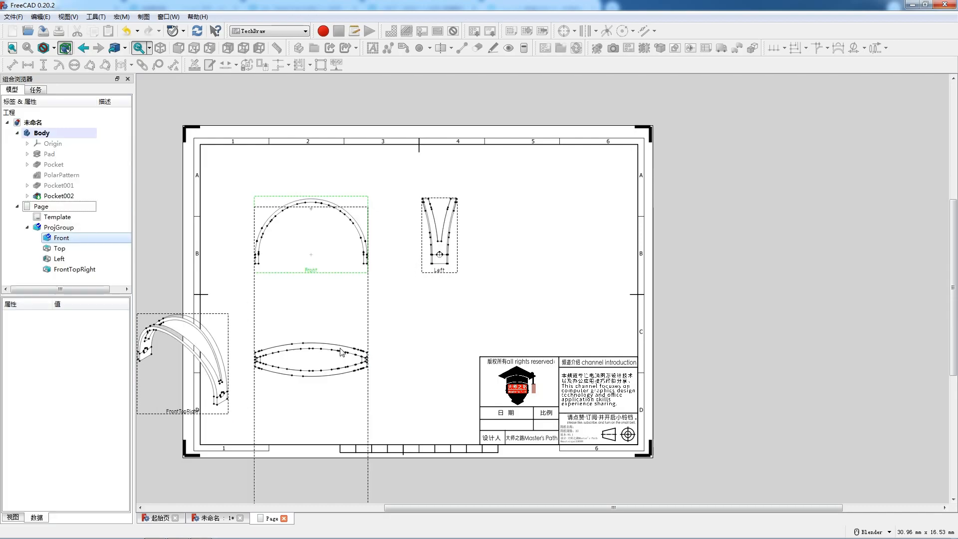
# - Move the front view into the page's upper-left corner and place the FrontTopRight view above the title block
pyautogui.click(290, 267)
pyautogui.moveTo(301, 272); pyautogui.dragTo(278, 236)
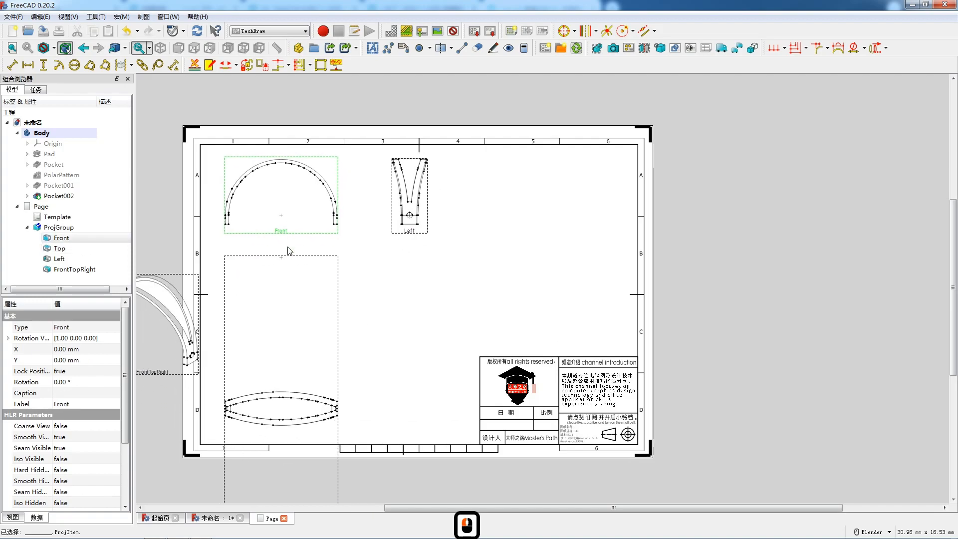
pyautogui.scroll(-3, 376, 322)
pyautogui.moveTo(217, 363); pyautogui.dragTo(523, 322)
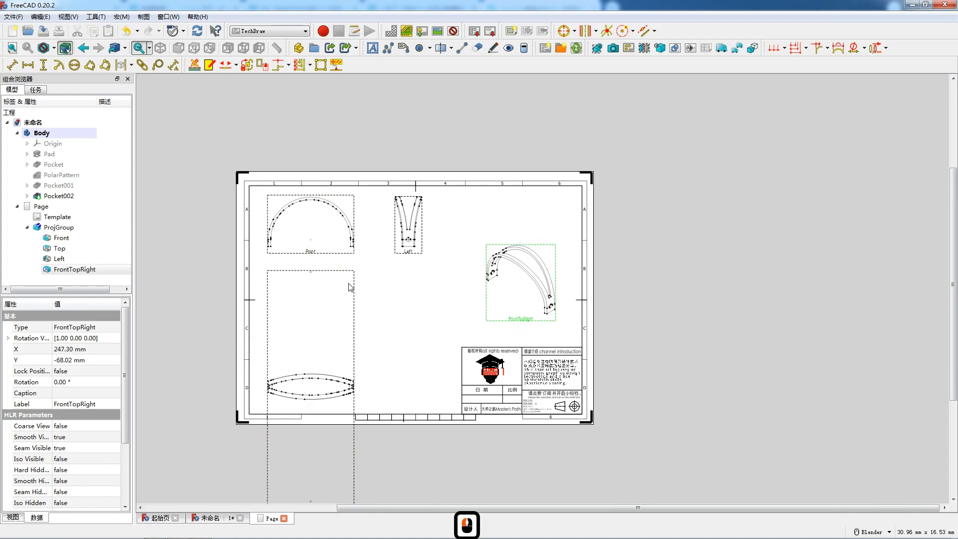
# - Shift the front view slightly down and move the top view up closer beneath it, to Y about -116 mm
pyautogui.click(313, 256)
pyautogui.moveTo(313, 255); pyautogui.dragTo(311, 258)
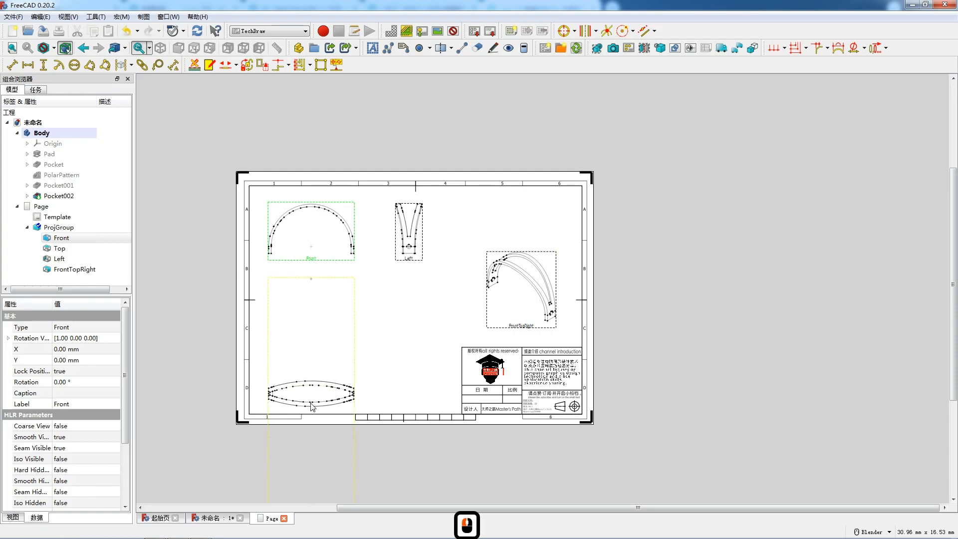
pyautogui.scroll(-4, 332, 347)
pyautogui.moveTo(472, 425); pyautogui.dragTo(475, 379)
pyautogui.scroll(9, 532, 299)
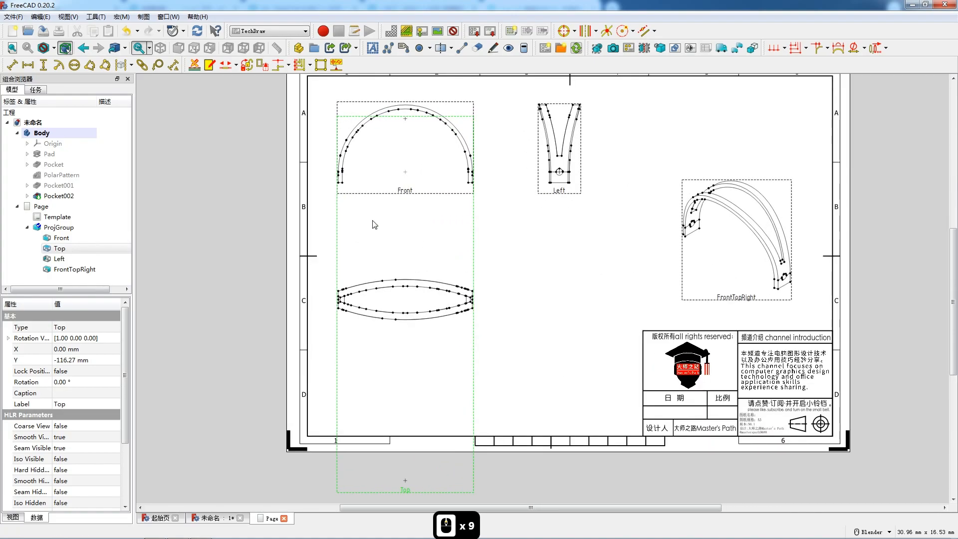
# - Reopen the projection group's settings, raise the first number of its custom scale by 2, and accept
pyautogui.doubleClick(57, 228)
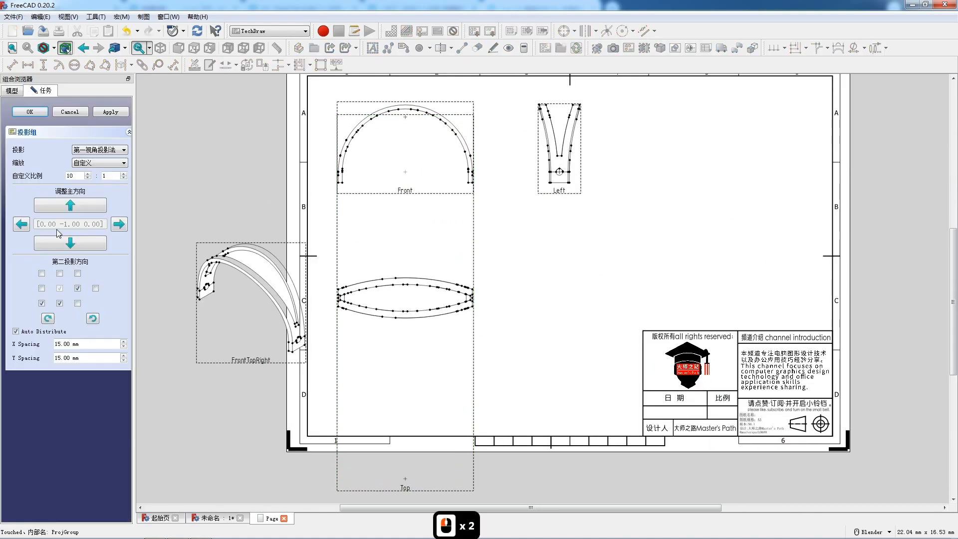
pyautogui.doubleClick(87, 173)
pyautogui.click(42, 112)
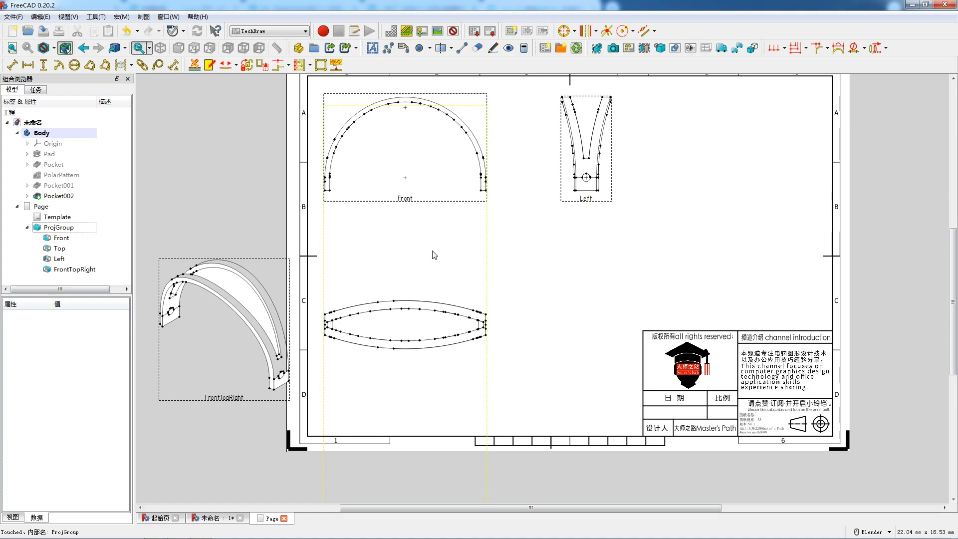
# - Move the FrontTopRight view back onto the page above the title block and shift the front view down and right
pyautogui.scroll(-3, 420, 277)
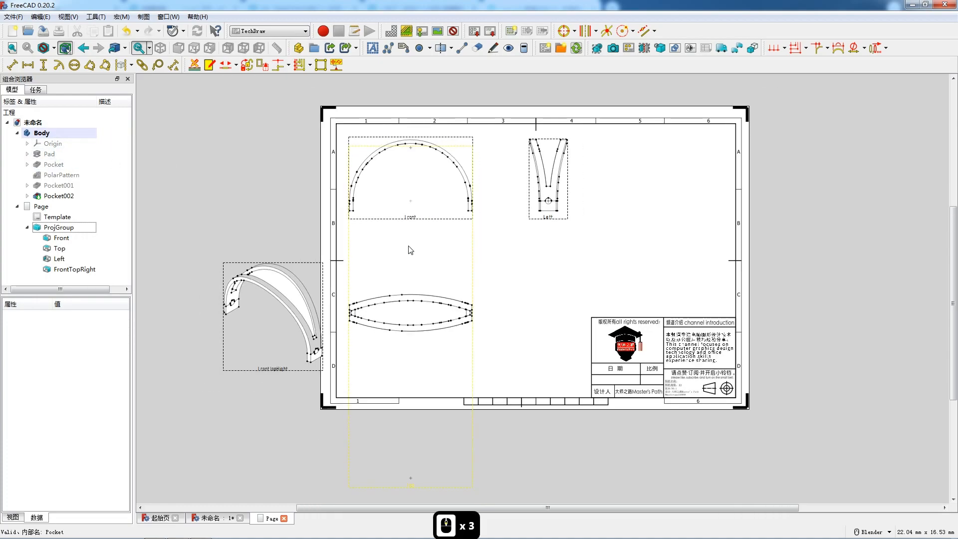
pyautogui.moveTo(277, 369); pyautogui.dragTo(674, 280)
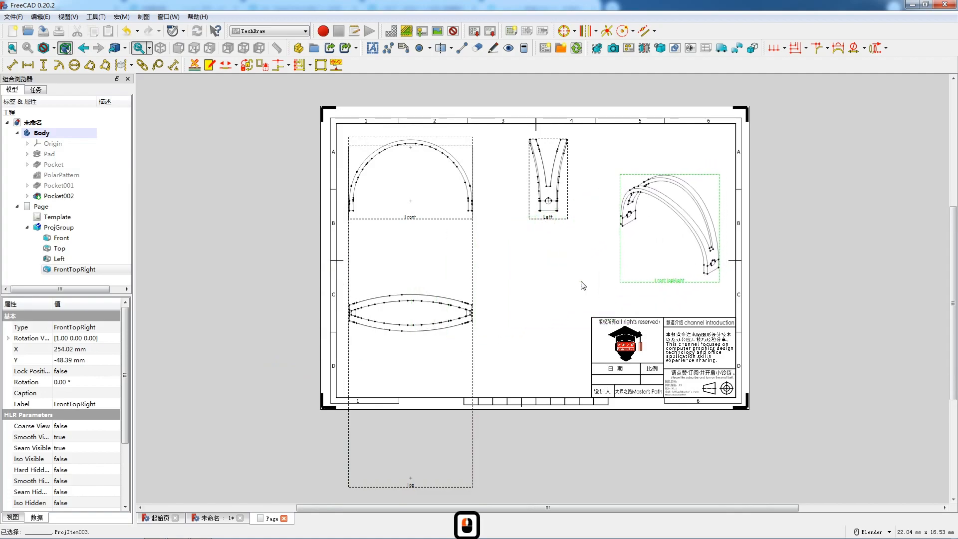
pyautogui.scroll(-3, 460, 263)
pyautogui.moveTo(426, 433); pyautogui.dragTo(437, 483)
pyautogui.moveTo(423, 214); pyautogui.dragTo(440, 224)
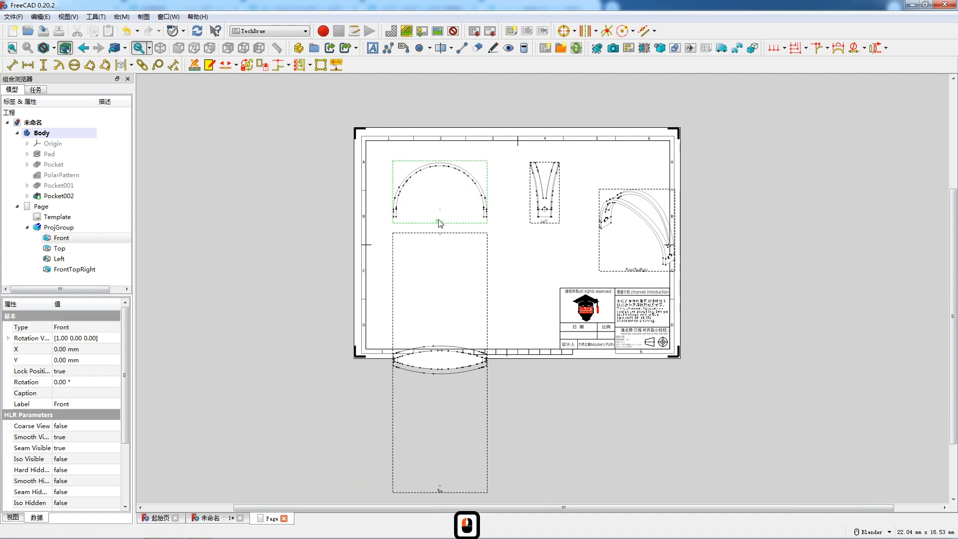
# - Set the front view's Hard Hidden property to true
pyautogui.scroll(-3, 440, 223)
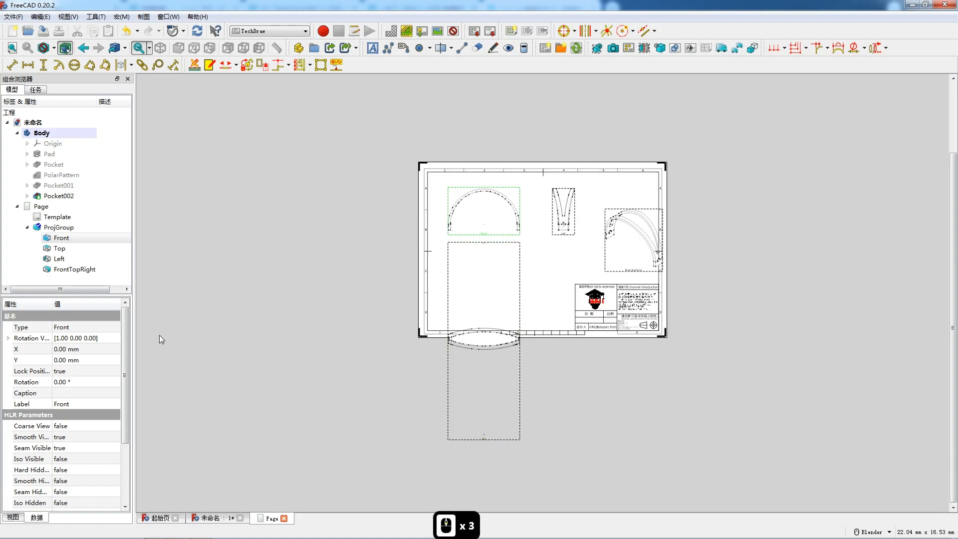
pyautogui.doubleClick(67, 470)
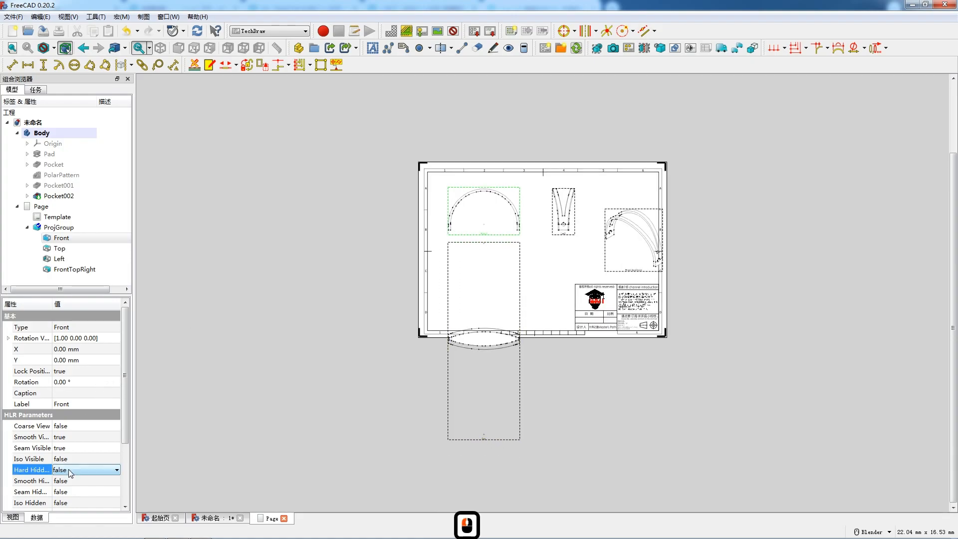
pyautogui.click(72, 486)
# - Move the top view's outline up beneath the front view inside the page frame, to Y about -126 mm
pyautogui.click(487, 424)
pyautogui.moveTo(486, 423); pyautogui.dragTo(489, 383)
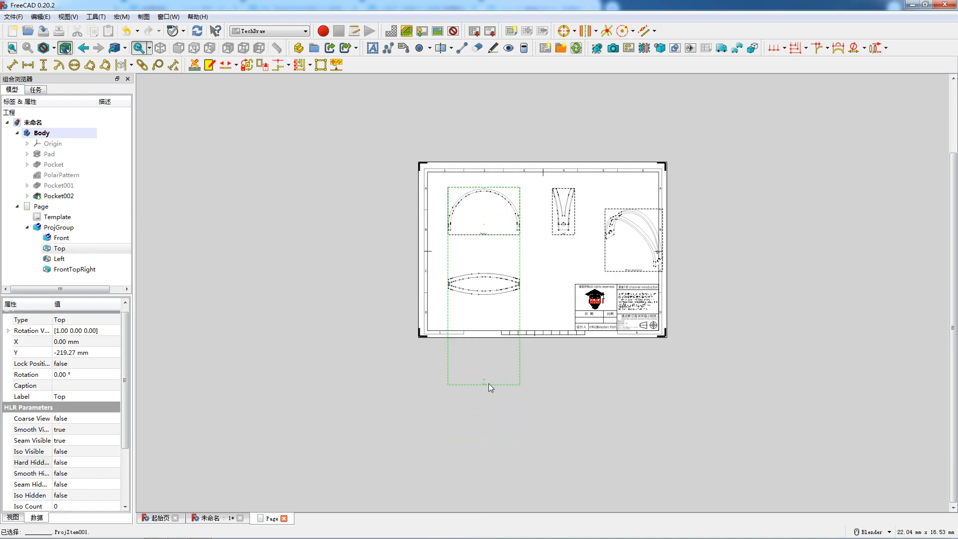
pyautogui.scroll(6, 649, 226)
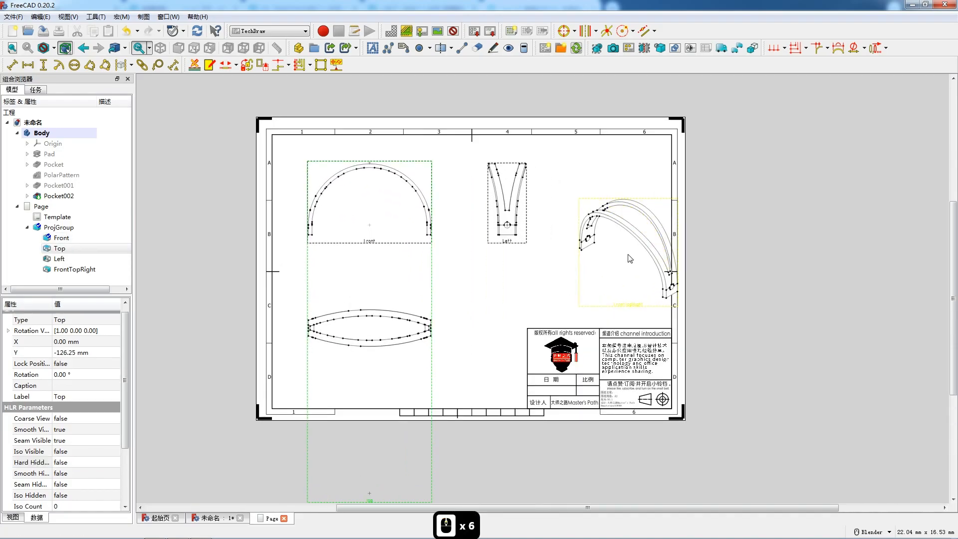
# - Set the top view's Lock Position and Hard Hidden properties to true
pyautogui.doubleClick(75, 364)
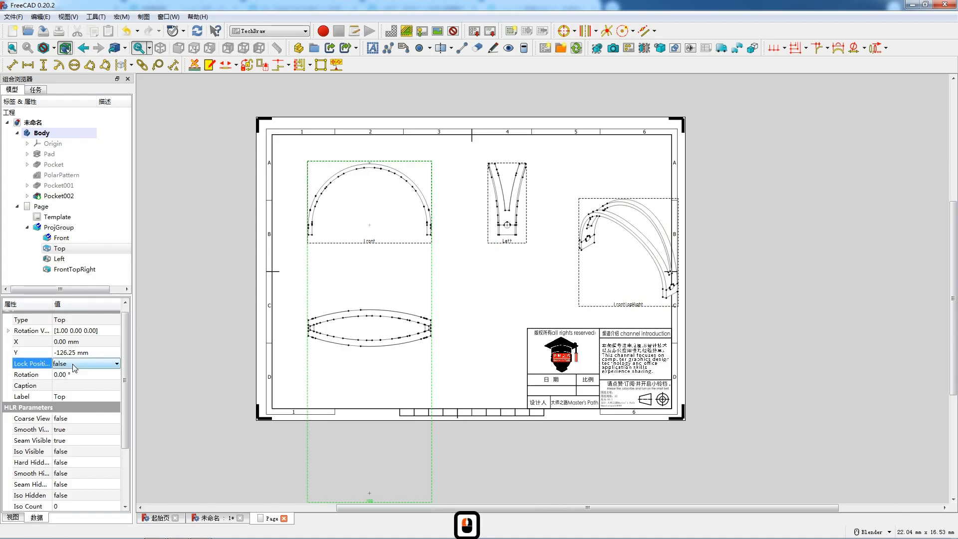
pyautogui.click(74, 382)
pyautogui.doubleClick(73, 462)
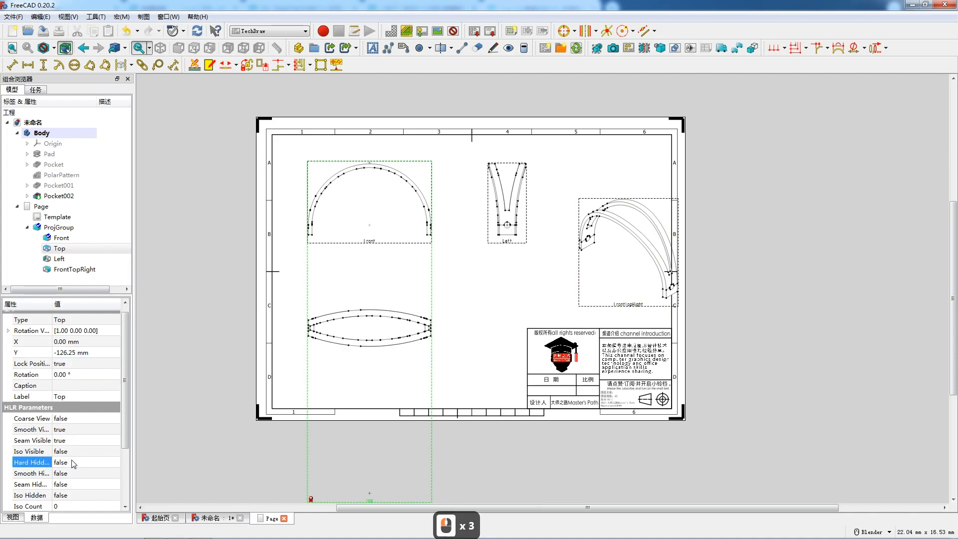
pyautogui.click(74, 480)
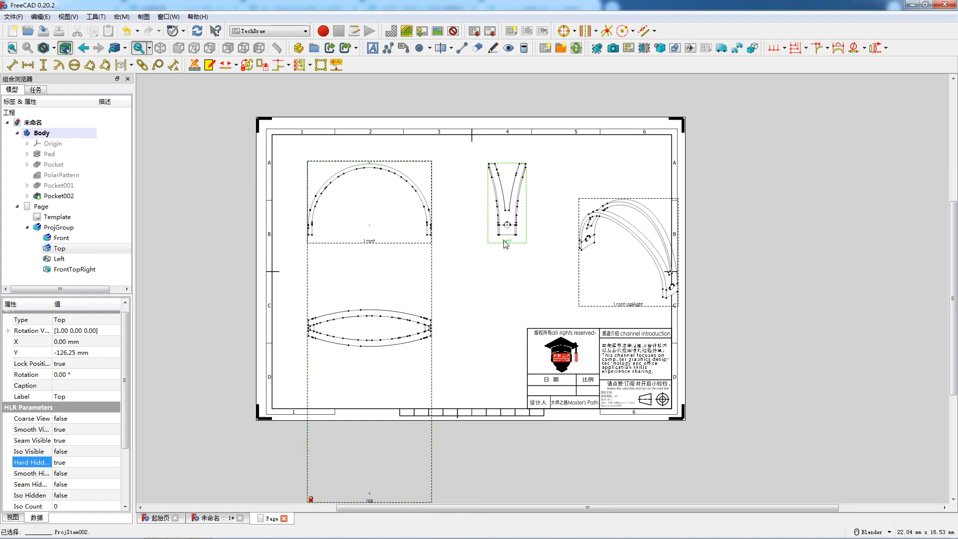
# - Move the left view closer to the front view, X about 120 mm, and the FrontTopRight view to about X 221, Y -42 mm
pyautogui.moveTo(514, 245); pyautogui.dragTo(499, 245)
pyautogui.moveTo(643, 309); pyautogui.dragTo(609, 303)
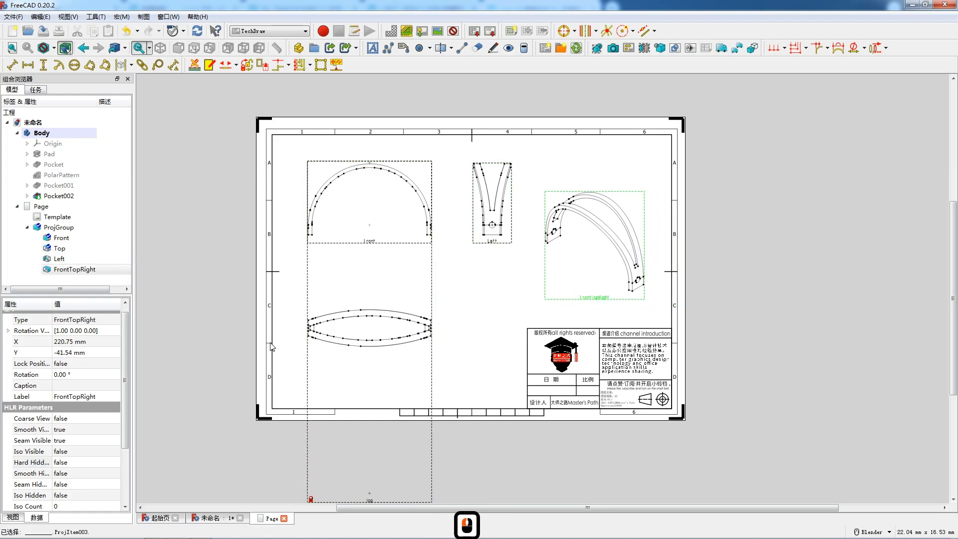
# - Set the FrontTopRight view's Lock Position and Hard Hidden properties to true
pyautogui.doubleClick(76, 366)
pyautogui.click(75, 380)
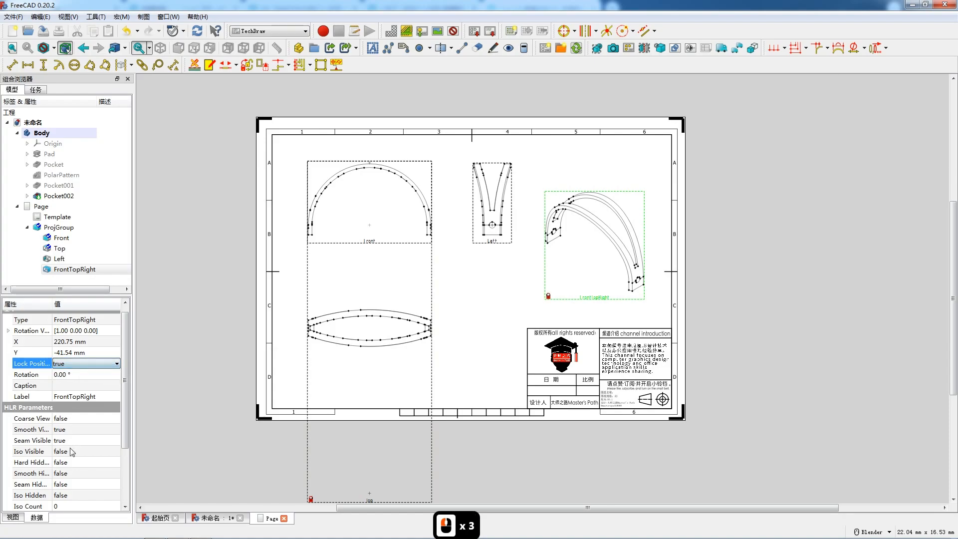
pyautogui.doubleClick(78, 465)
pyautogui.click(82, 480)
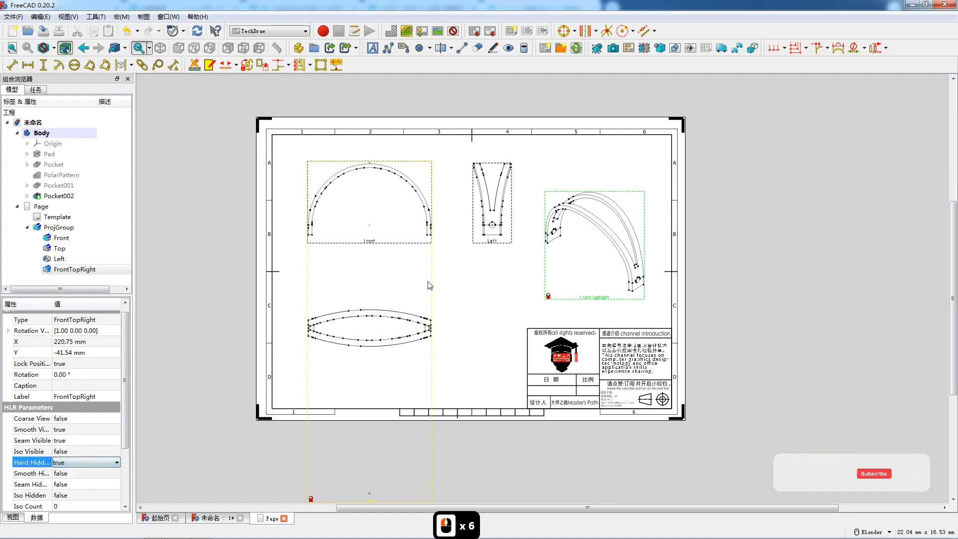
# - Set the left view's Lock Position and Hard Hidden properties to true
pyautogui.click(493, 241)
pyautogui.doubleClick(75, 363)
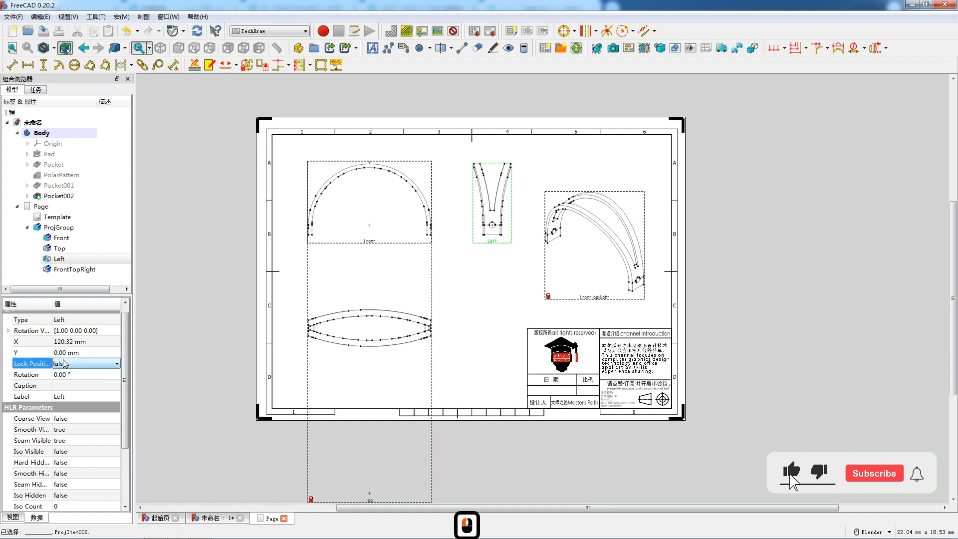
pyautogui.click(72, 381)
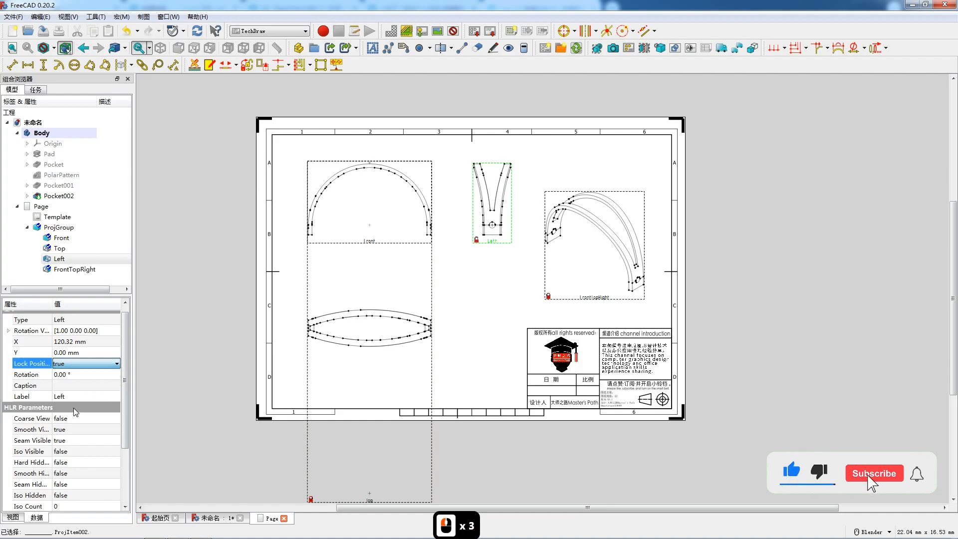
pyautogui.doubleClick(76, 464)
pyautogui.click(74, 480)
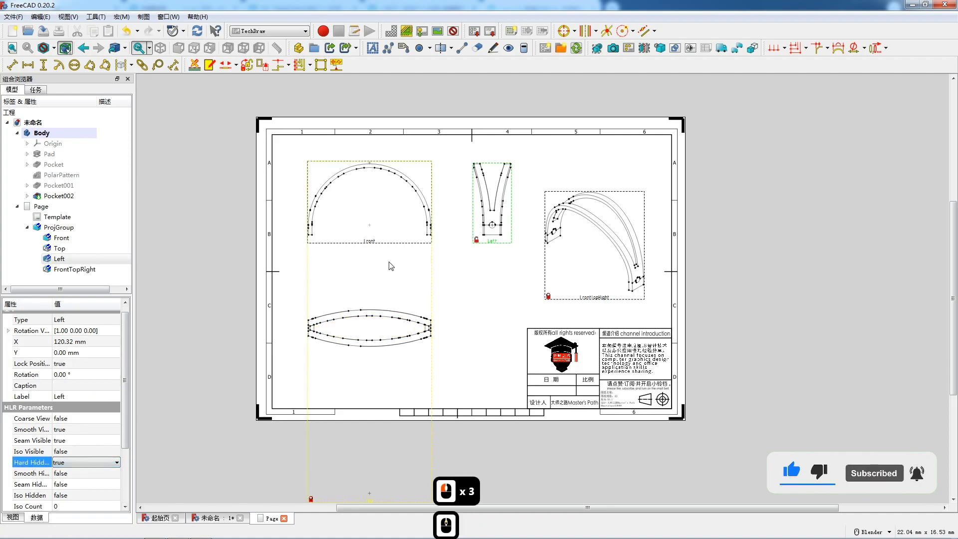
# - Set the top view's Lock Position to false and move the view down to Y about -232 mm, clear of the front view
pyautogui.scroll(3, 384, 264)
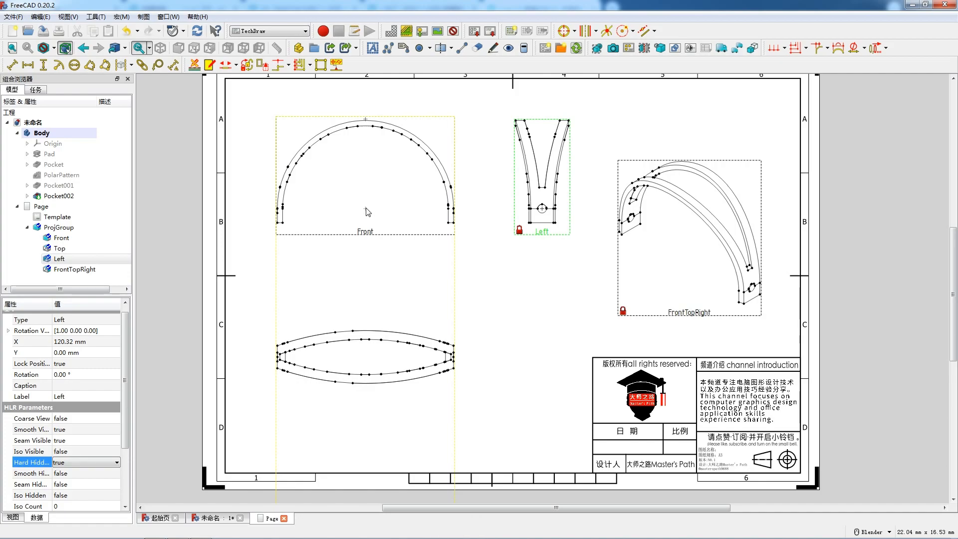
pyautogui.click(416, 142)
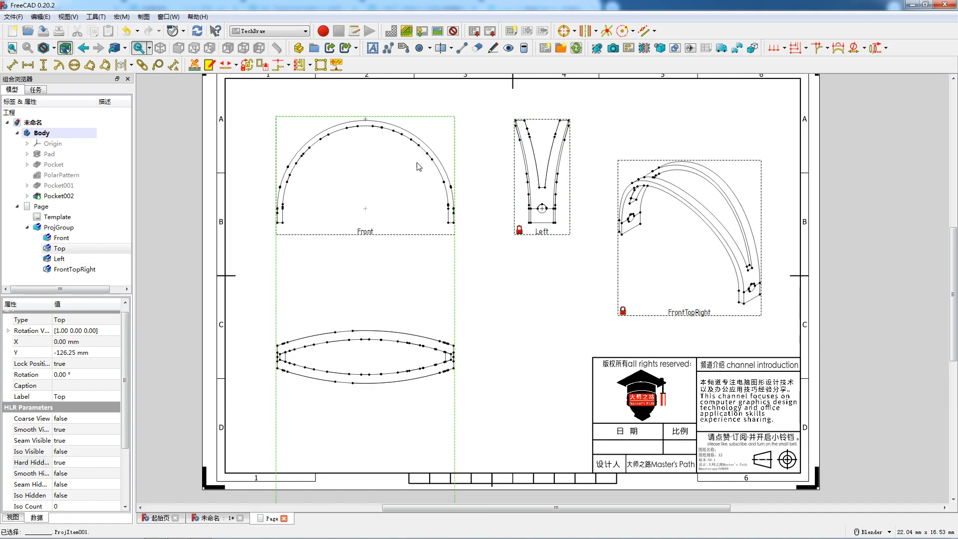
pyautogui.scroll(-7, 378, 383)
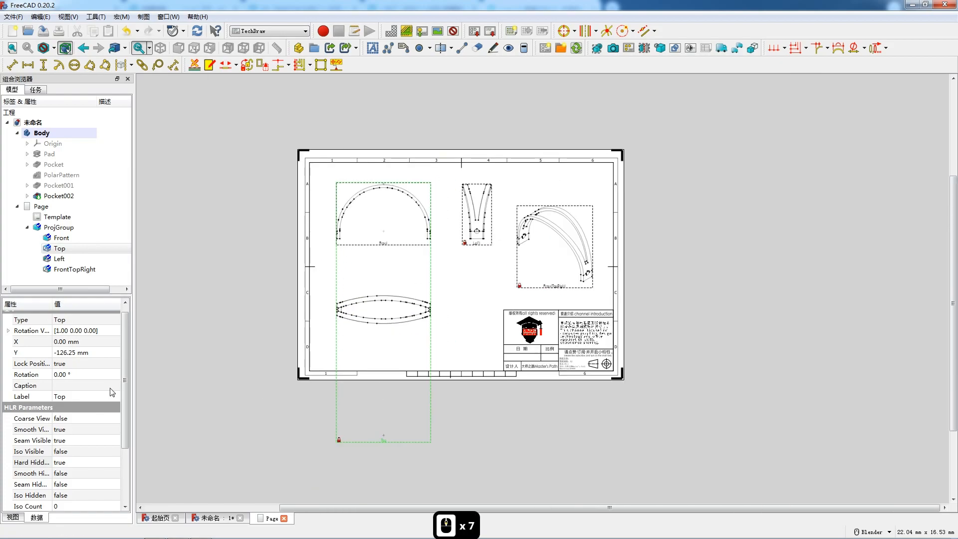
pyautogui.click(80, 363)
pyautogui.click(85, 363)
pyautogui.click(75, 383)
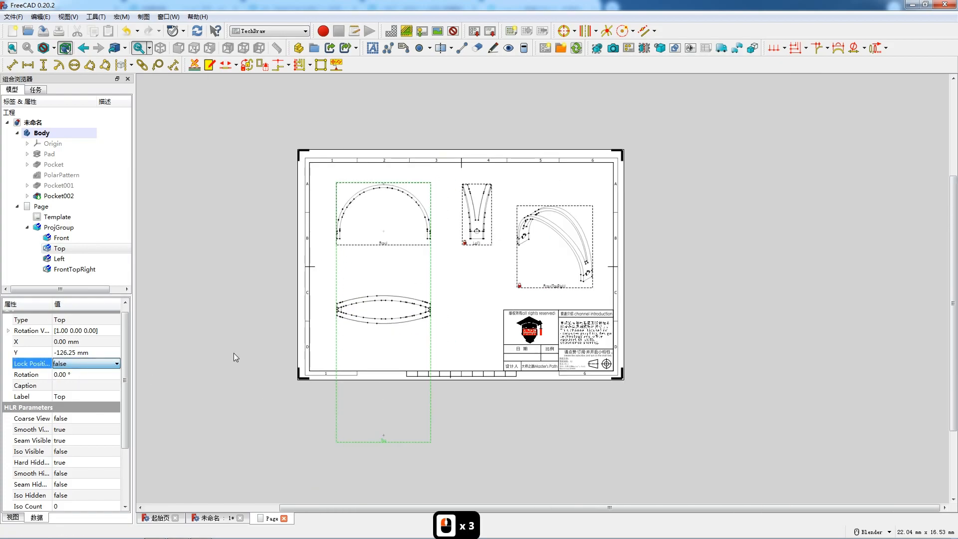
pyautogui.scroll(-1, 340, 384)
pyautogui.moveTo(483, 421); pyautogui.dragTo(490, 483)
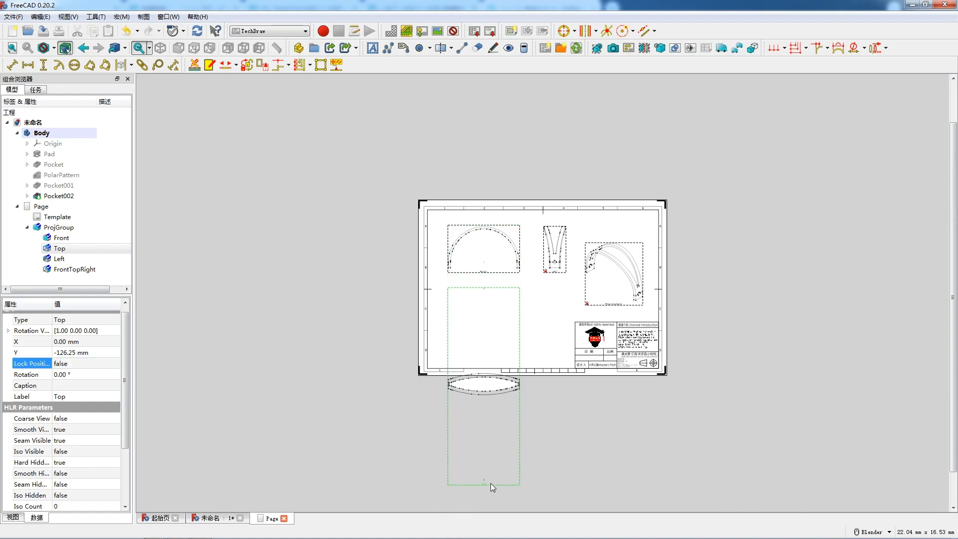
# - Try adding circle centre lines to the front view's inner arc, and undo them
pyautogui.scroll(14, 492, 272)
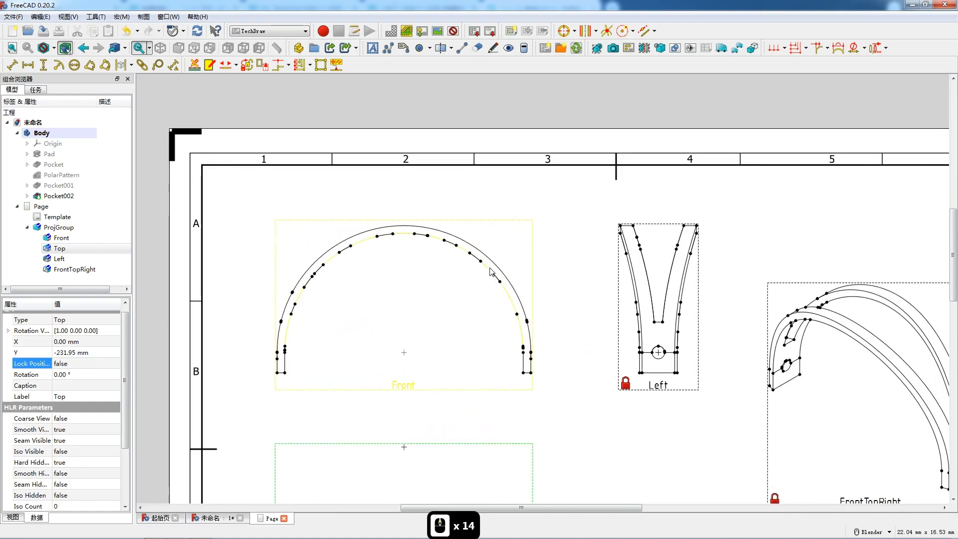
pyautogui.click(490, 268)
pyautogui.click(563, 31)
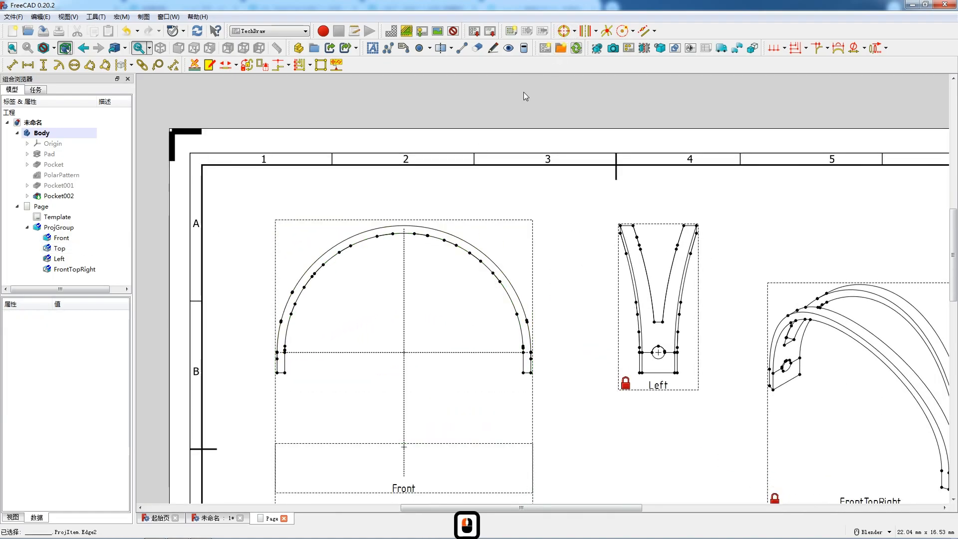
pyautogui.scroll(-3, 524, 93)
pyautogui.hotkey('ctrl', 'z')
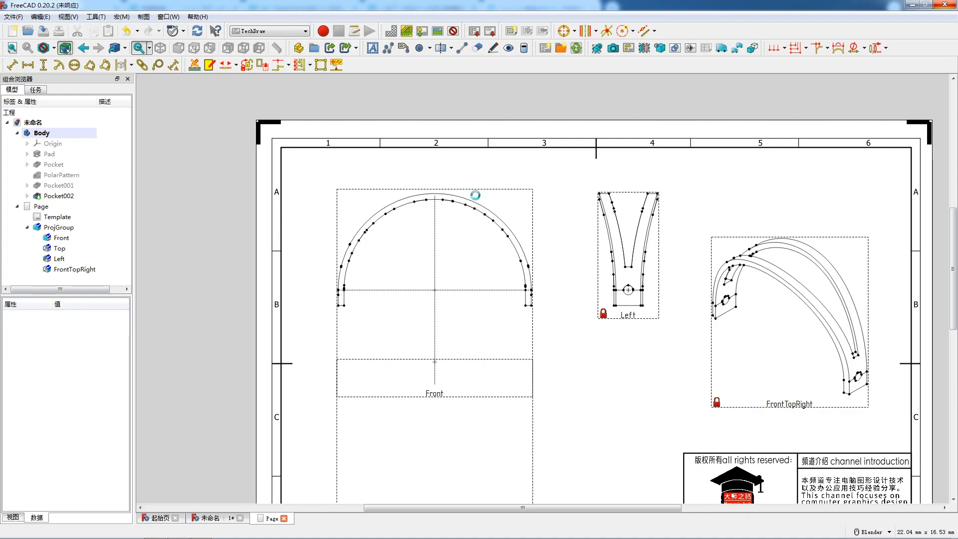
# - Move the top view down to Y about -225 mm, clear of the front view
pyautogui.press('F12')
pyautogui.scroll(-7, 465, 225)
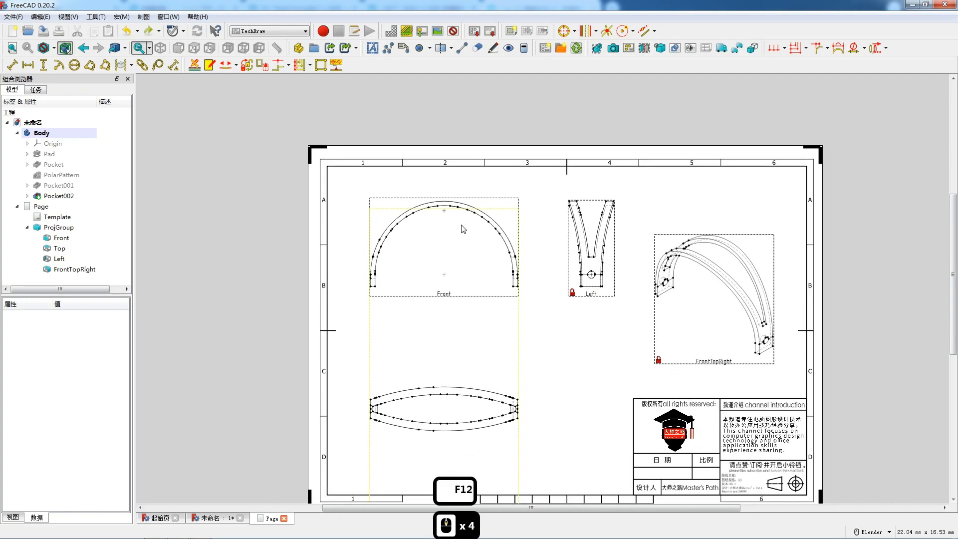
pyautogui.moveTo(500, 282); pyautogui.dragTo(506, 419)
# - Add radius dimensions to the front view's outer and inner arcs and place both texts outside the arch's upper left side
pyautogui.scroll(13, 468, 231)
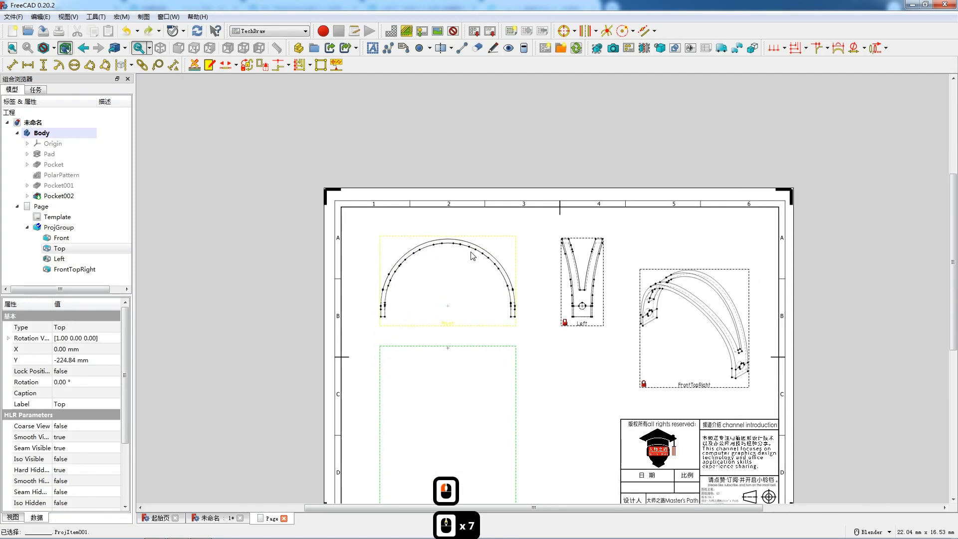
pyautogui.click(468, 229)
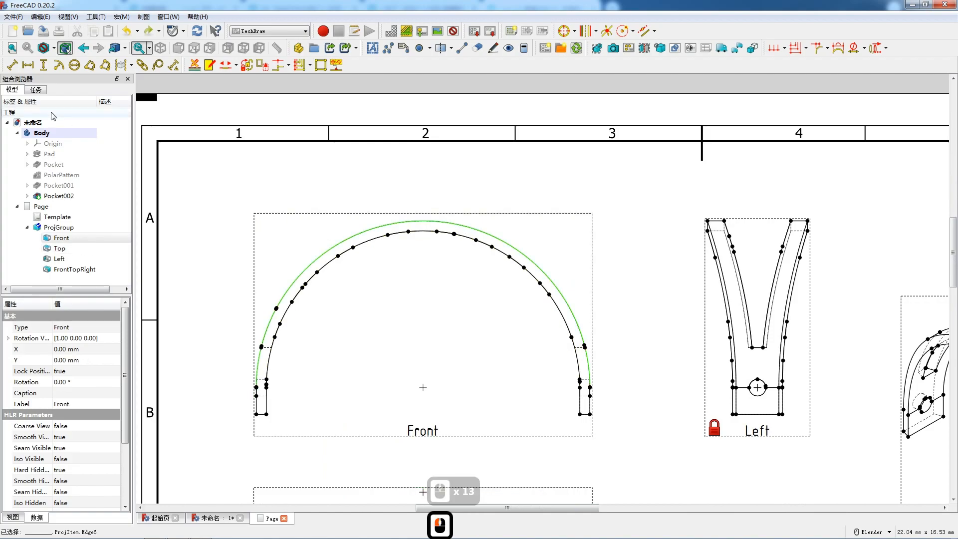
pyautogui.click(58, 65)
pyautogui.moveTo(440, 265); pyautogui.dragTo(306, 205)
pyautogui.click(363, 241)
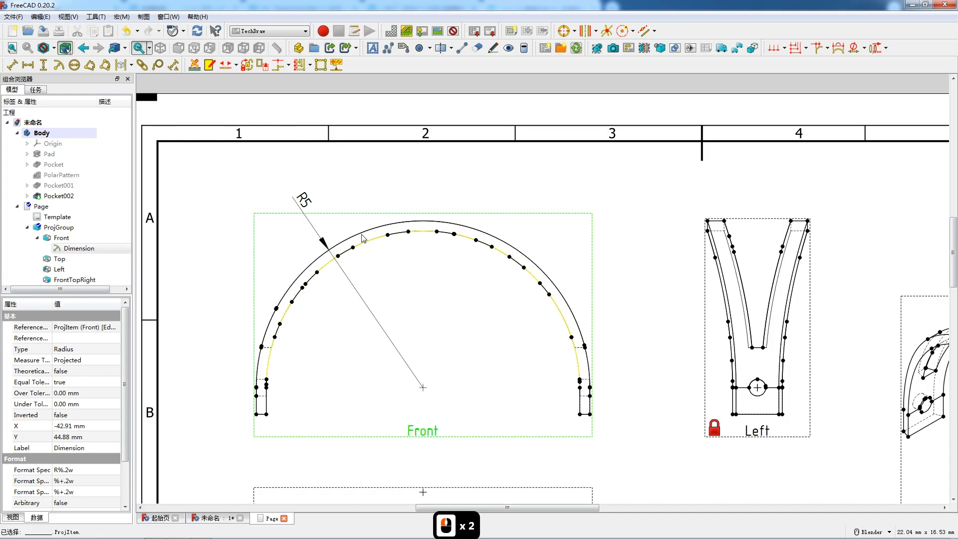
pyautogui.click(58, 65)
pyautogui.moveTo(424, 319); pyautogui.dragTo(361, 197)
# - Add a vertical dimension to the outer straight edge of the front view's left leg and place it left of the leg
pyautogui.scroll(3, 258, 410)
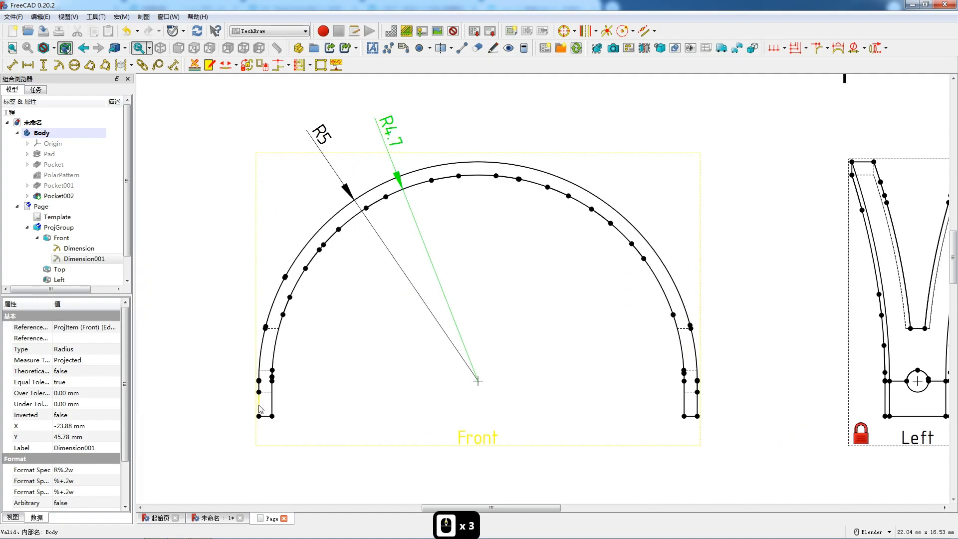
pyautogui.click(259, 406)
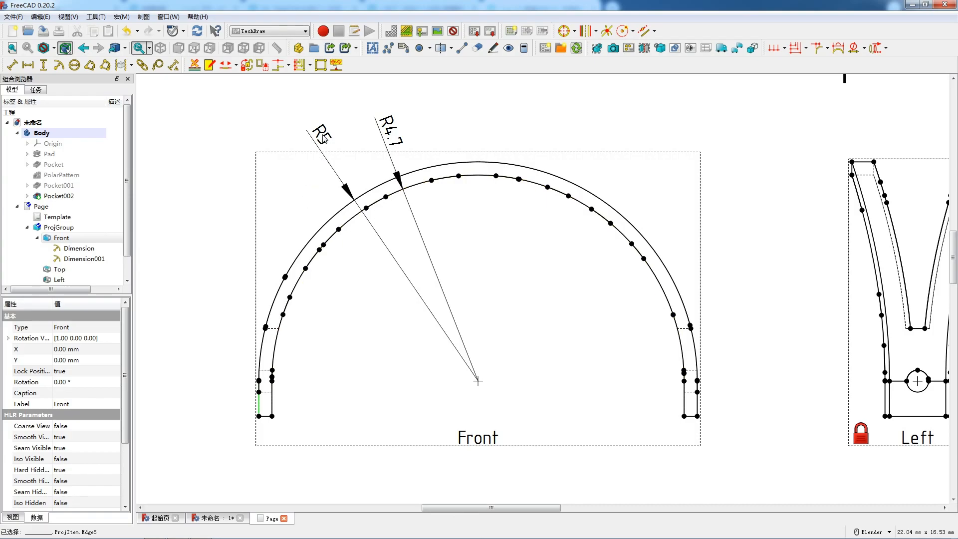
pyautogui.hotkey('shift', 'v')
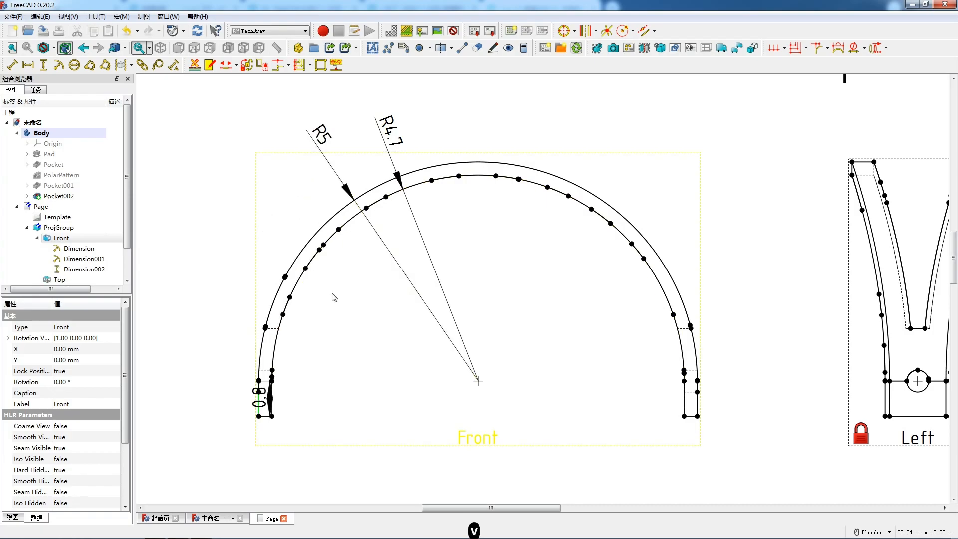
pyautogui.click(274, 394)
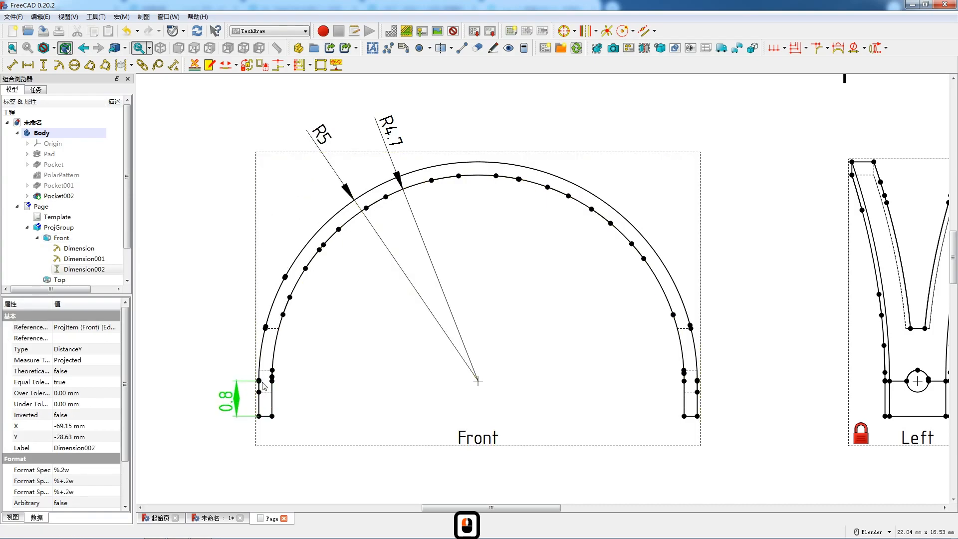
# - Try a vertical dimension from the left leg's outer arc junction to the outer vertex at the upper hidden line, and delete it
pyautogui.scroll(4, 264, 384)
pyautogui.scroll(2, 264, 385)
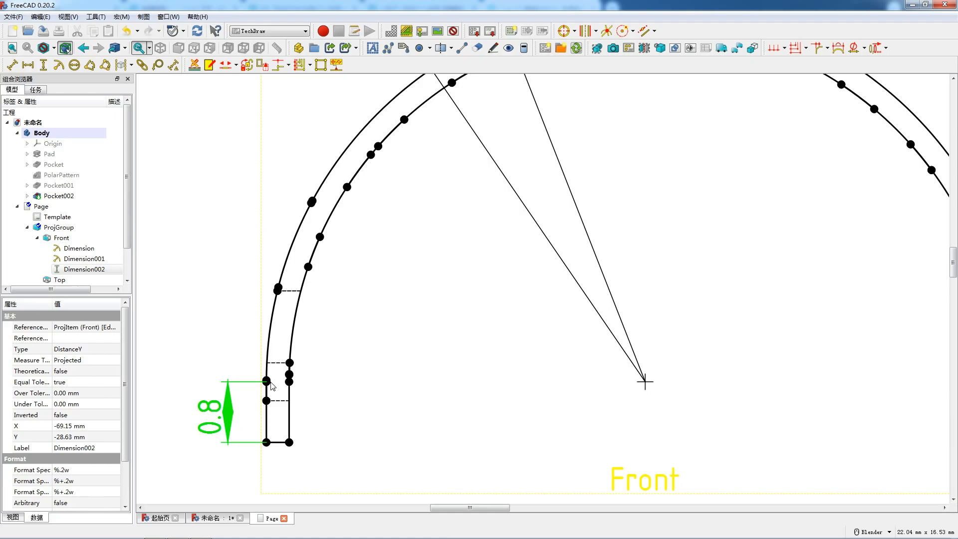
pyautogui.click(268, 381)
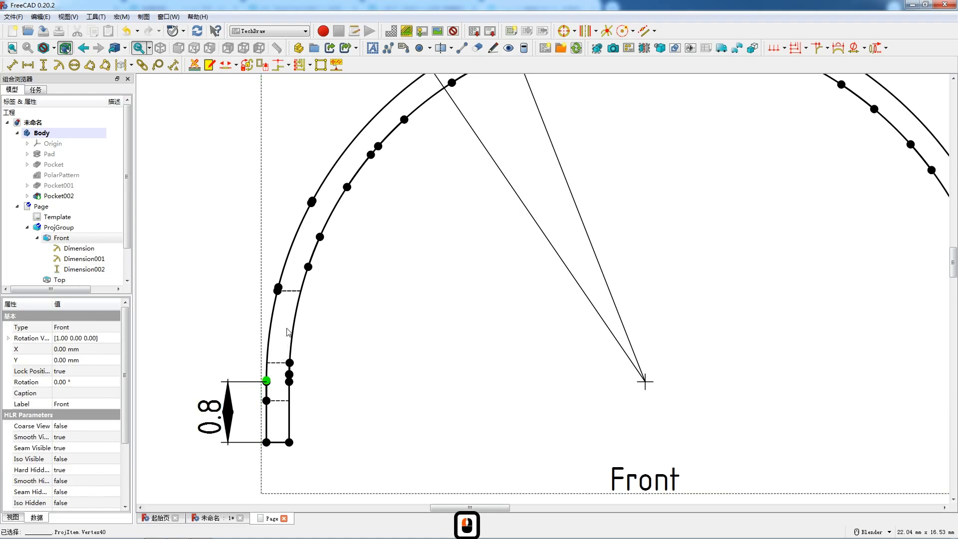
pyautogui.keyDown('ctrl'); pyautogui.click(278, 292); pyautogui.keyUp('ctrl')
pyautogui.press('v')
pyautogui.click(282, 331)
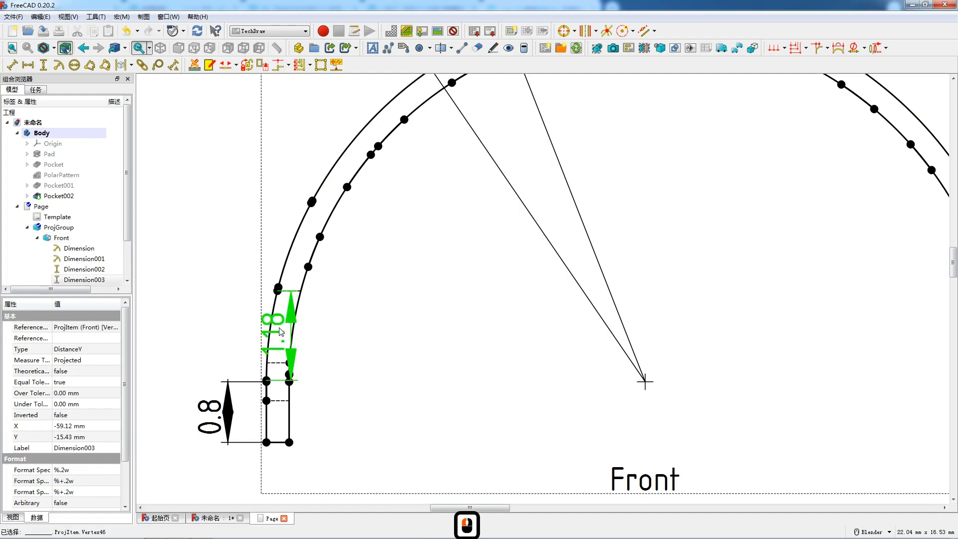
pyautogui.press('Delete')
# - Move the overlapping top view down again, to Y about -216 mm
pyautogui.click(280, 289)
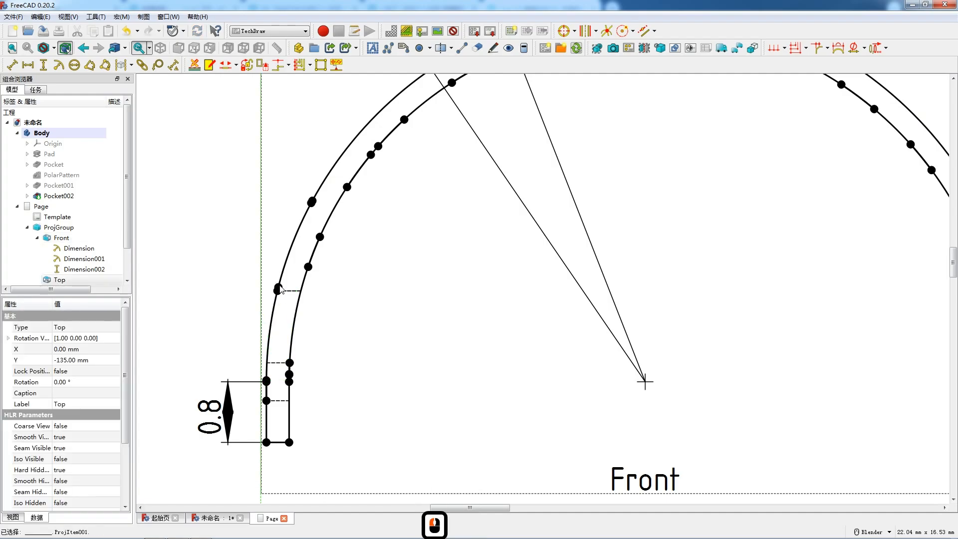
pyautogui.click(281, 290)
pyautogui.scroll(7, 280, 290)
pyautogui.scroll(-5, 309, 305)
pyautogui.scroll(-3, 309, 302)
pyautogui.click(268, 391)
pyautogui.click(266, 387)
pyautogui.scroll(-5, 268, 352)
pyautogui.scroll(-13, 269, 353)
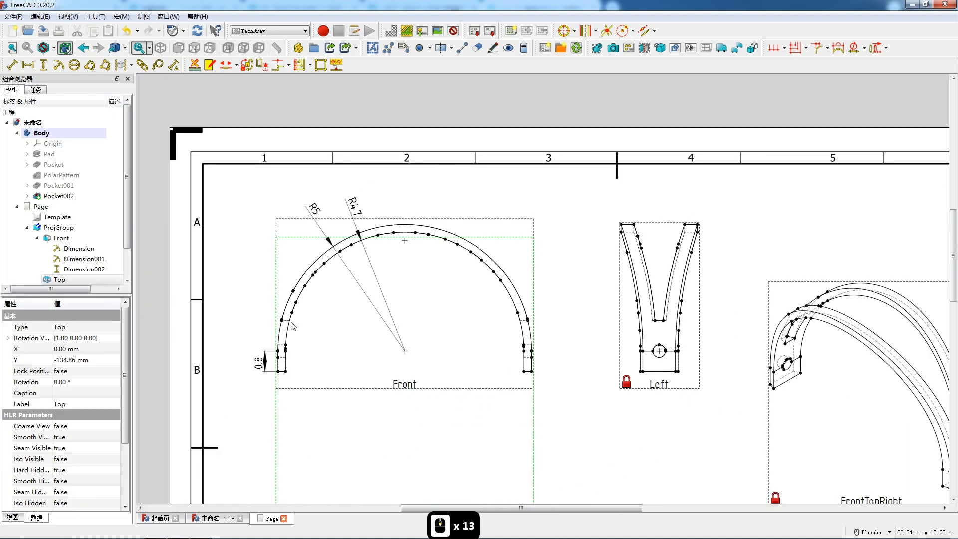
pyautogui.moveTo(473, 368); pyautogui.dragTo(487, 479)
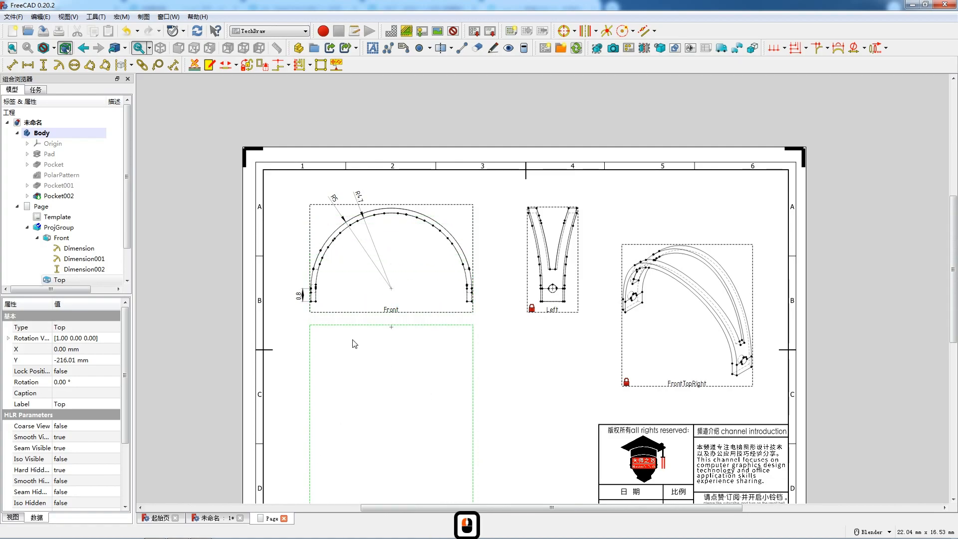
# - Retry the vertical dimension from the lower of the paired junction vertices to the upper of the paired arch vertices, and delete it
pyautogui.scroll(20, 310, 291)
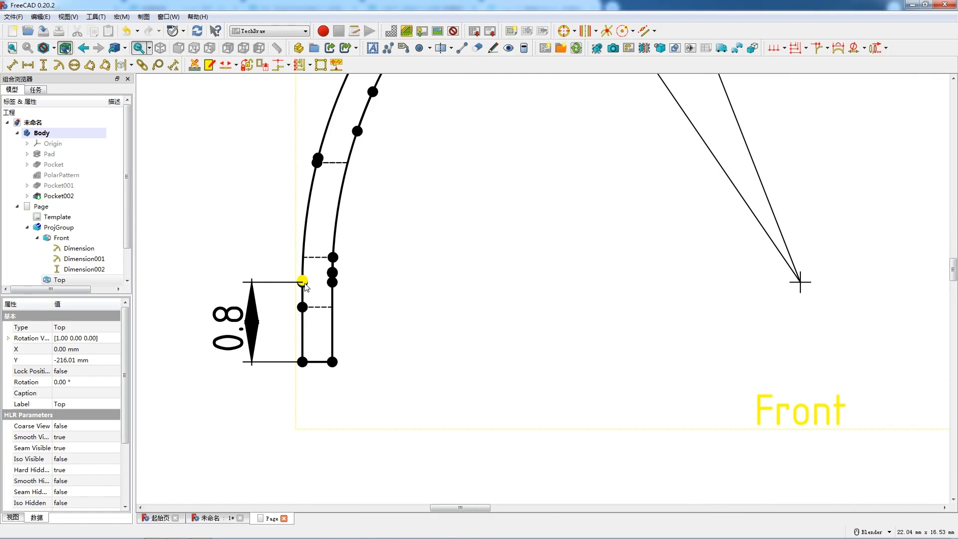
pyautogui.click(304, 289)
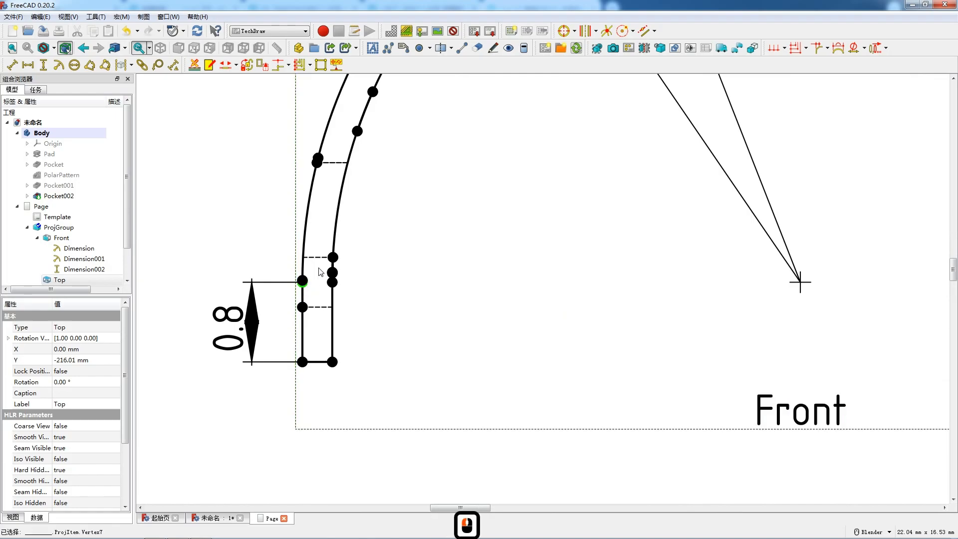
pyautogui.keyDown('ctrl'); pyautogui.click(318, 157); pyautogui.keyUp('ctrl')
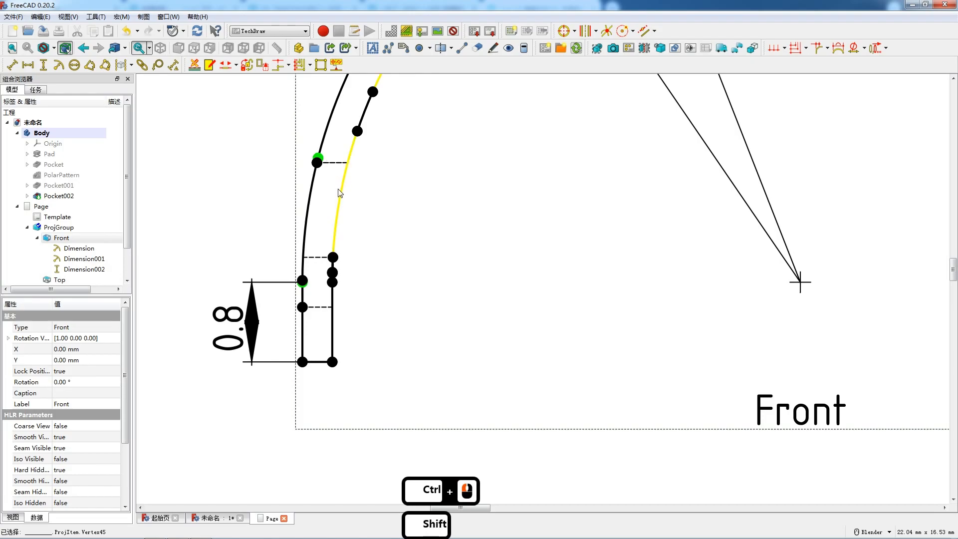
pyautogui.hotkey('shift', 'v')
pyautogui.doubleClick(319, 219)
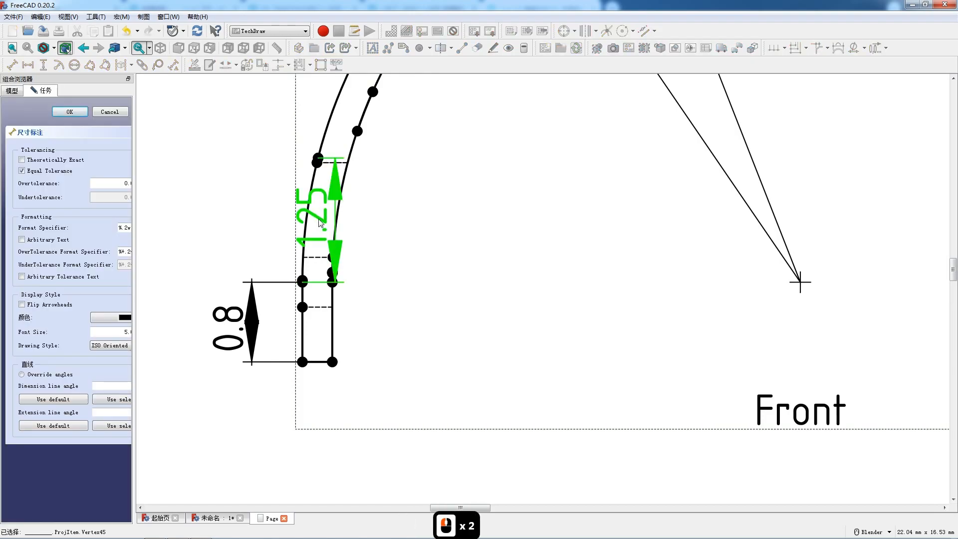
pyautogui.press('Delete')
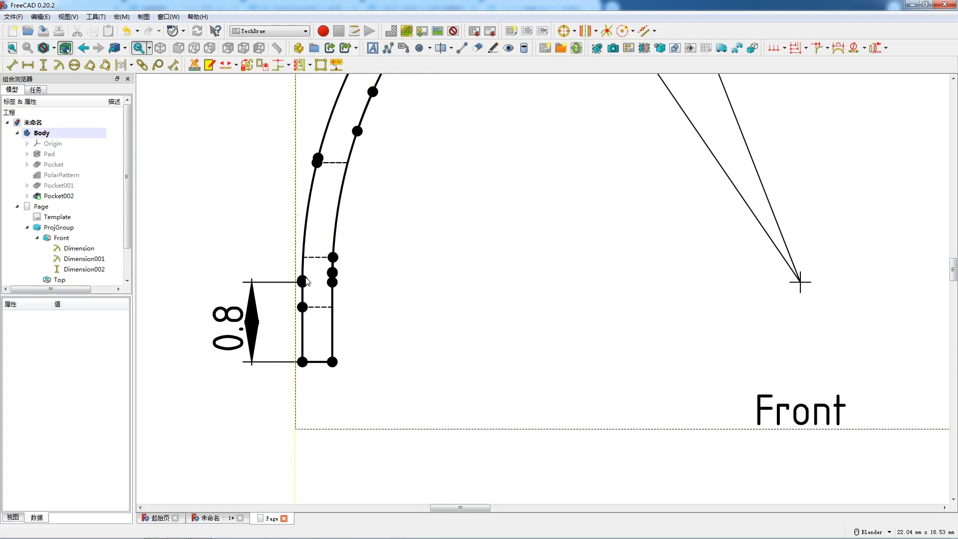
# - Move the top view down to Y about -236 mm and nudge the front view slightly right and down on the sheet
pyautogui.click(305, 283)
pyautogui.scroll(-16, 305, 283)
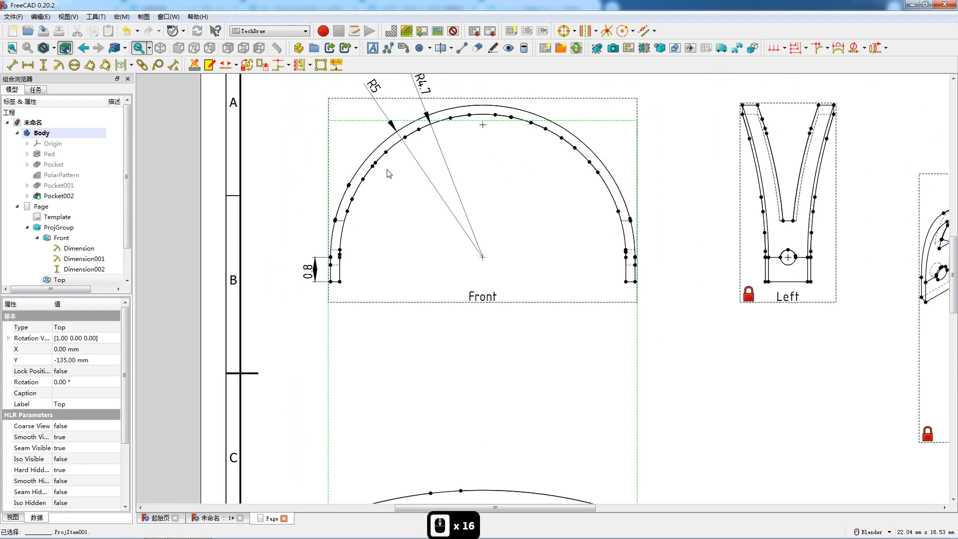
pyautogui.moveTo(449, 128); pyautogui.dragTo(430, 120)
pyautogui.scroll(-6, 430, 121)
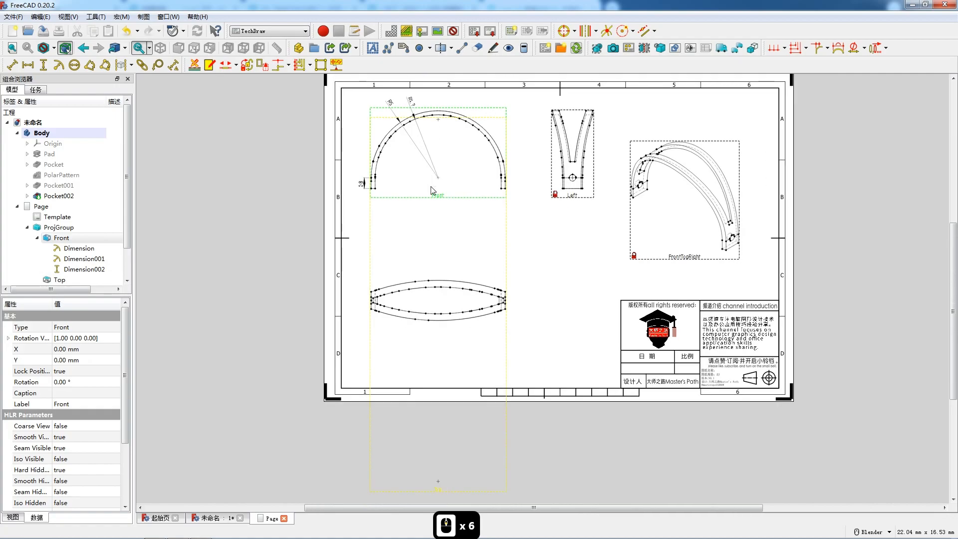
pyautogui.moveTo(441, 196); pyautogui.dragTo(450, 198)
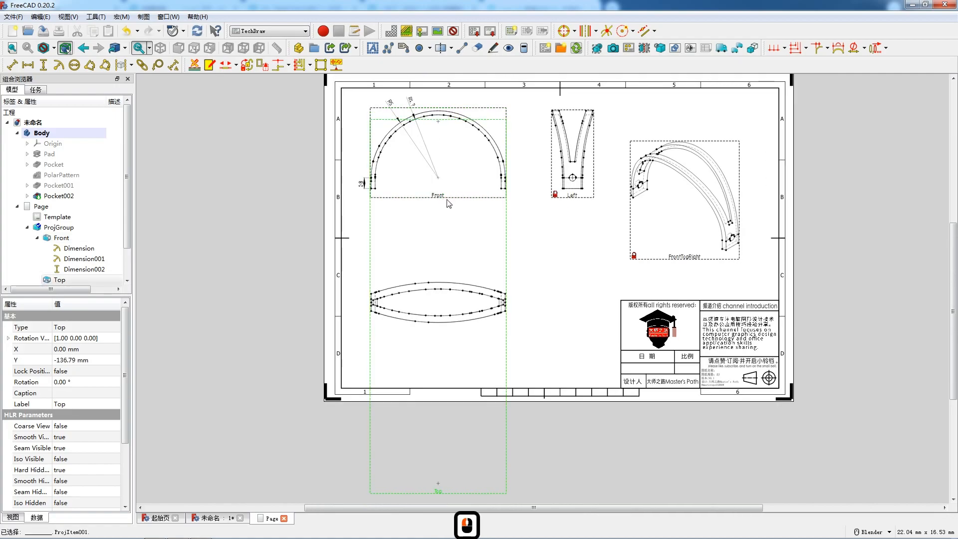
pyautogui.moveTo(442, 495); pyautogui.dragTo(438, 534)
pyautogui.scroll(-4, 464, 264)
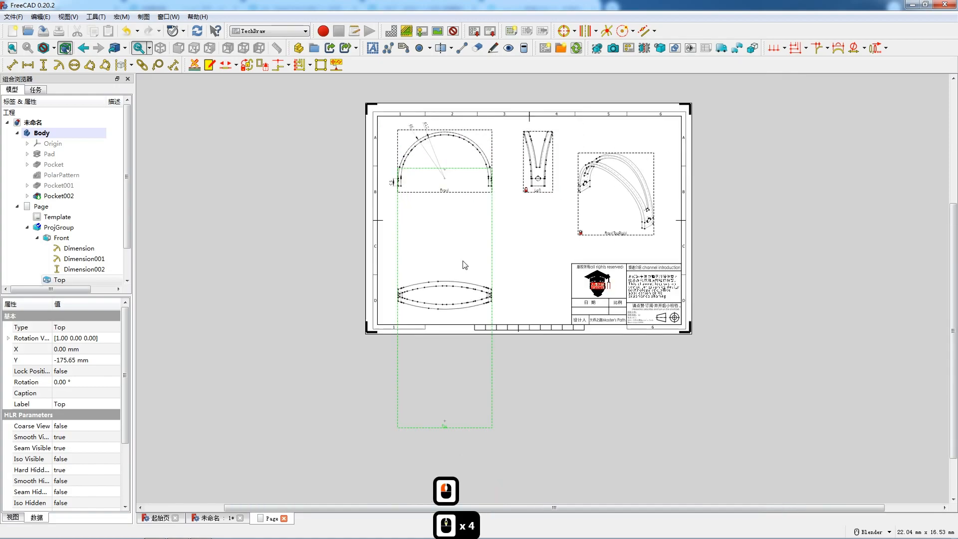
pyautogui.moveTo(492, 364); pyautogui.dragTo(497, 413)
pyautogui.moveTo(443, 191); pyautogui.dragTo(448, 193)
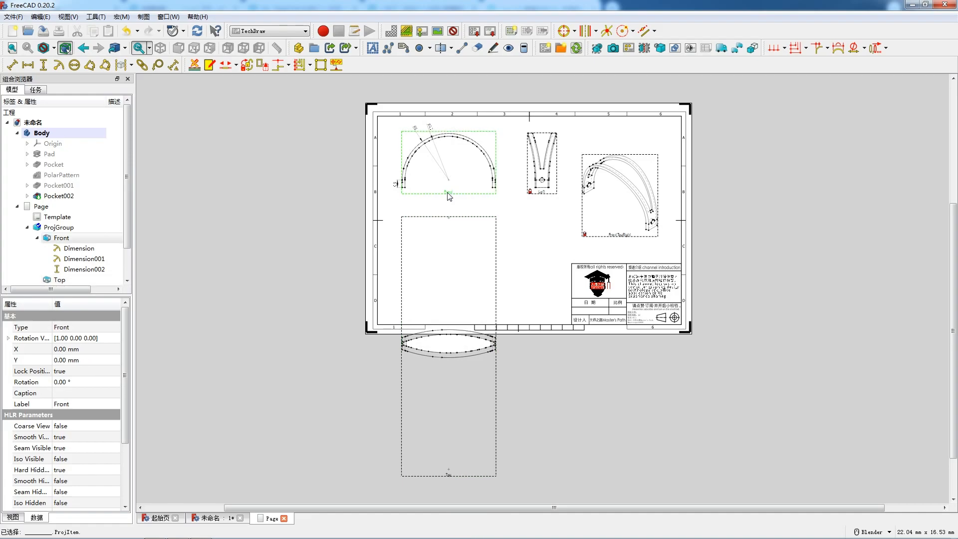
# - Set the top view's Lock Position to true
pyautogui.click(401, 393)
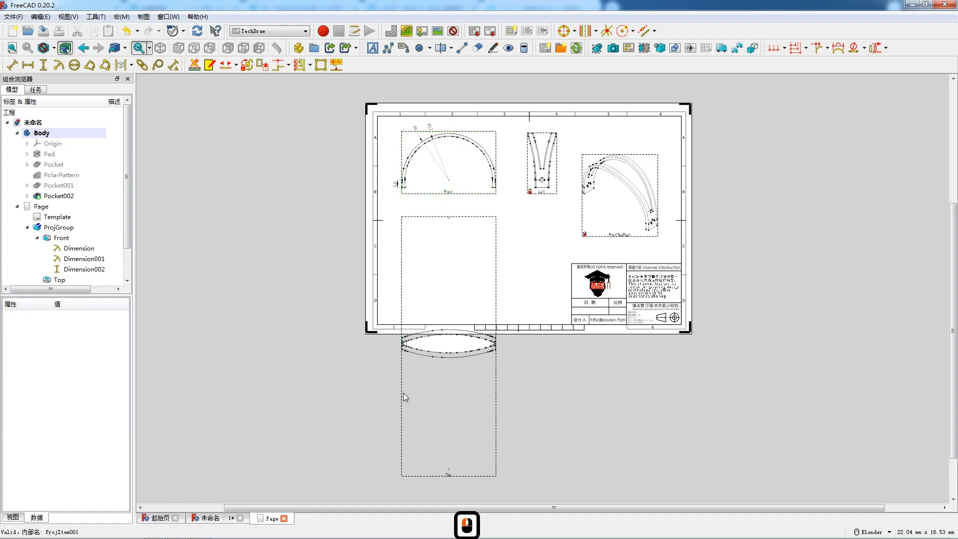
pyautogui.click(496, 398)
pyautogui.doubleClick(67, 375)
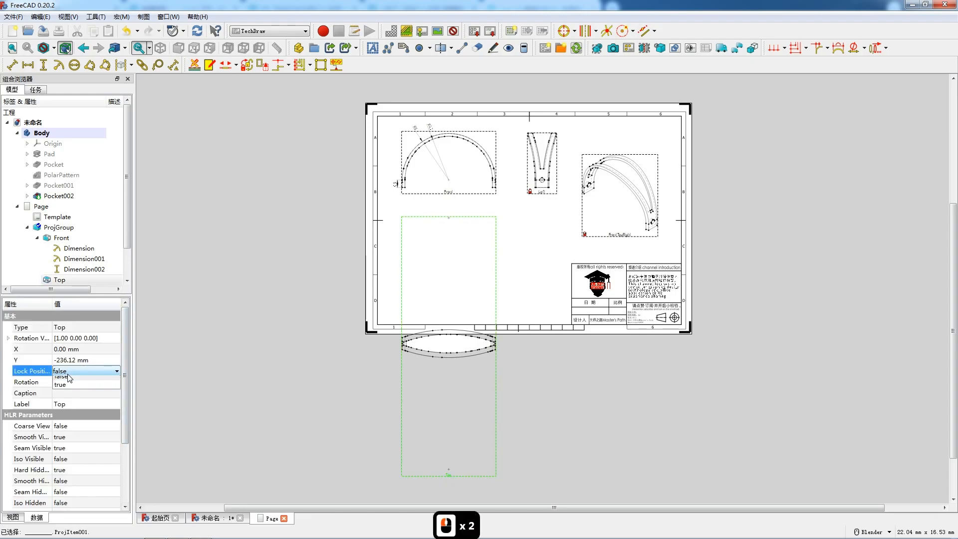
pyautogui.click(66, 389)
pyautogui.scroll(1, 481, 126)
pyautogui.scroll(4, 481, 126)
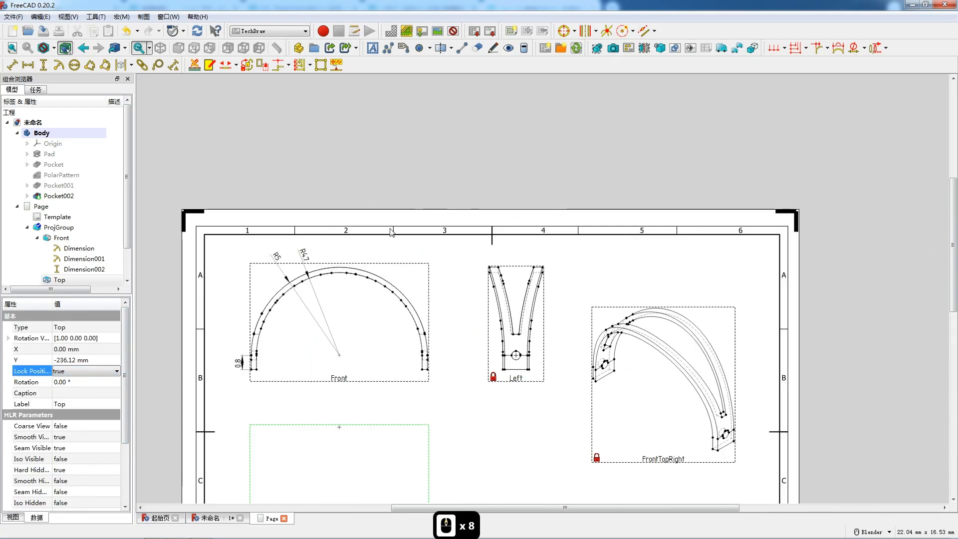
# - Try a vertical dimension on the front view's left leg between the upper vertices of the junction and arch pairs, and delete it
pyautogui.scroll(7, 269, 412)
pyautogui.scroll(13, 214, 340)
pyautogui.click(224, 340)
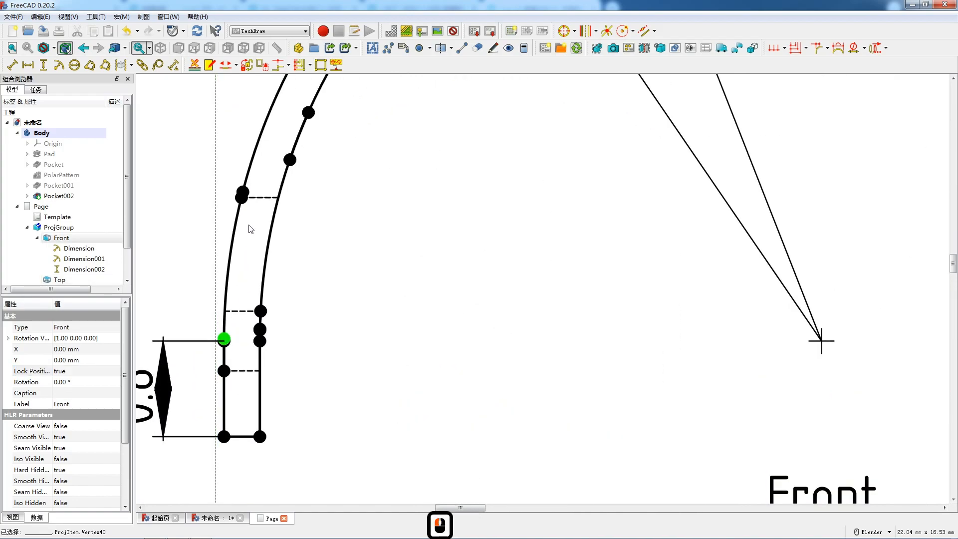
pyautogui.keyDown('ctrl'); pyautogui.click(243, 190); pyautogui.keyUp('ctrl')
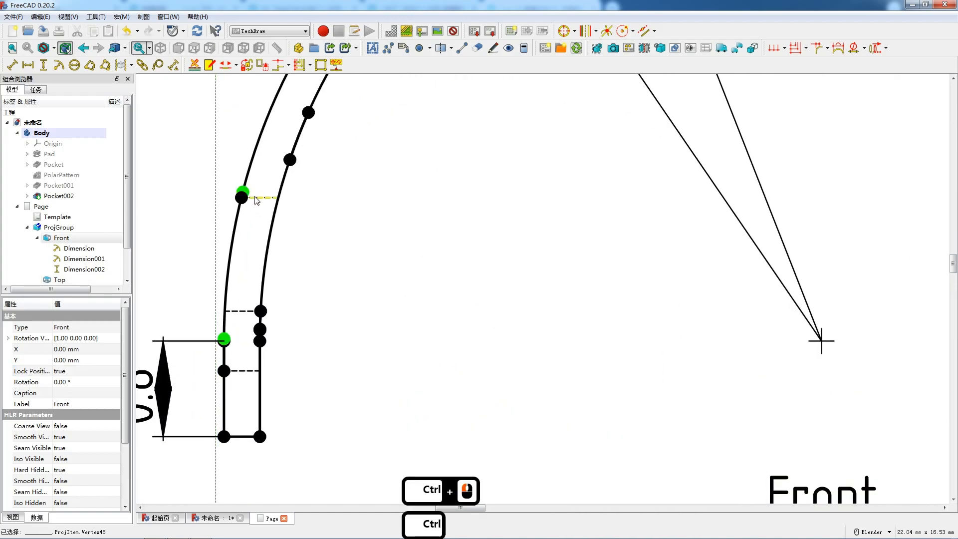
pyautogui.hotkey('shift', 'v')
pyautogui.click(235, 257)
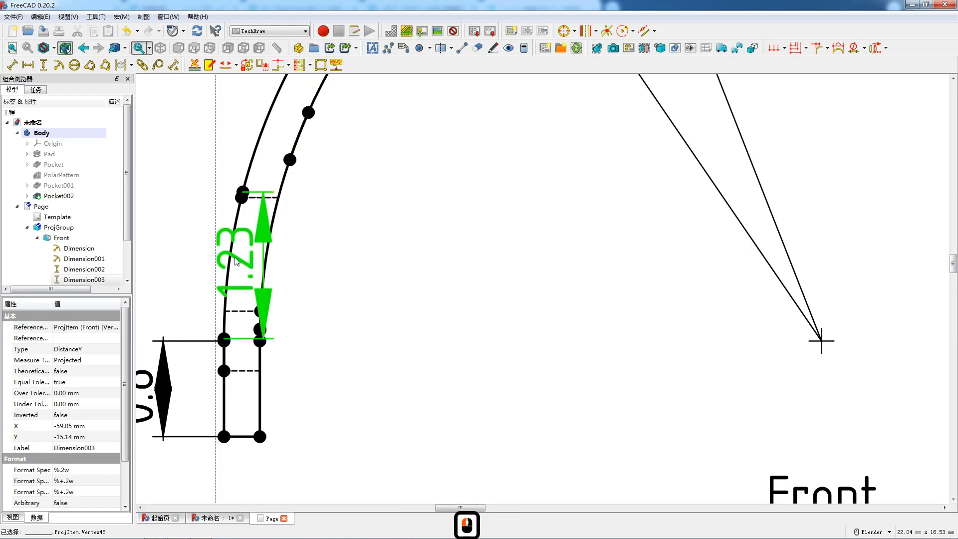
pyautogui.press('Delete')
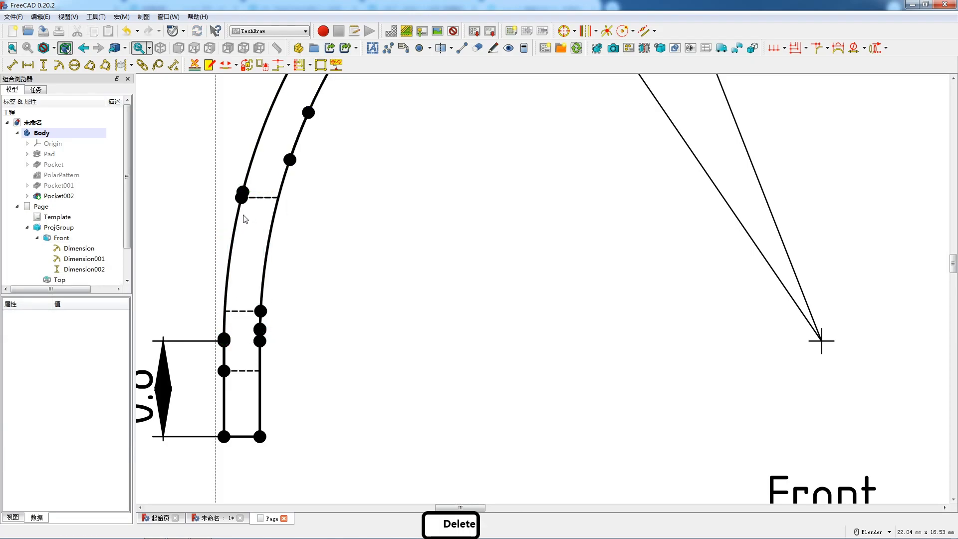
# - Retry the vertical dimension using the lower vertex of the arch pair and the upper junction vertex, and delete it
pyautogui.click(242, 197)
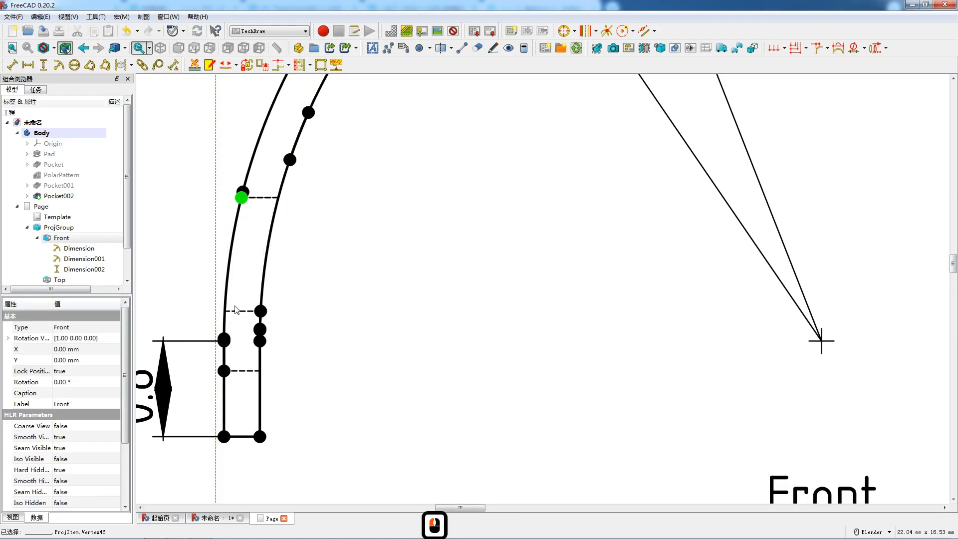
pyautogui.keyDown('ctrl'); pyautogui.click(224, 340); pyautogui.keyUp('ctrl')
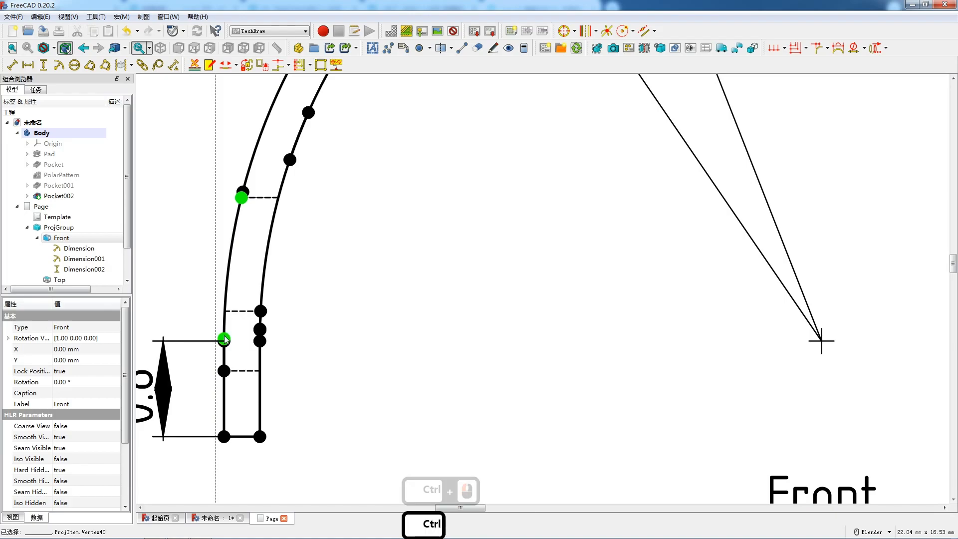
pyautogui.press('v')
pyautogui.click(238, 255)
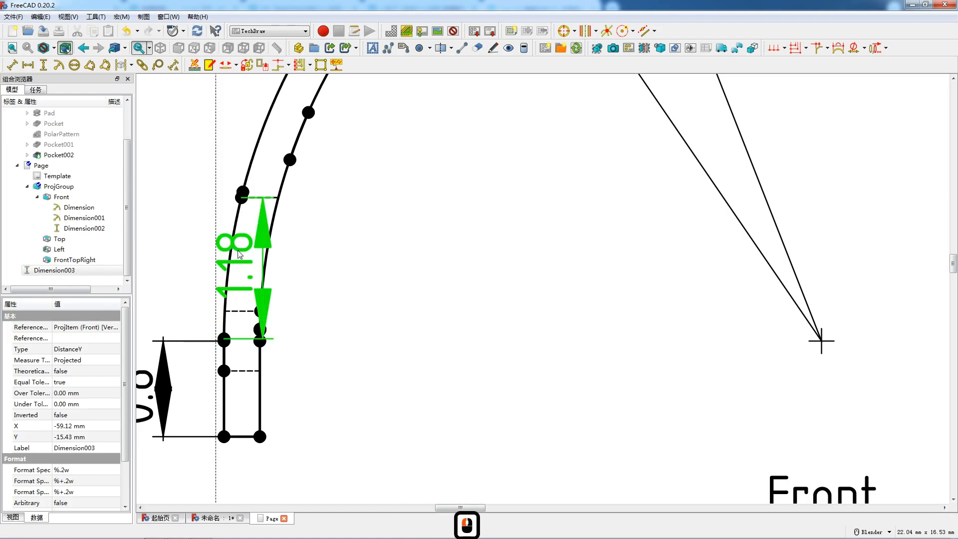
pyautogui.press('Delete')
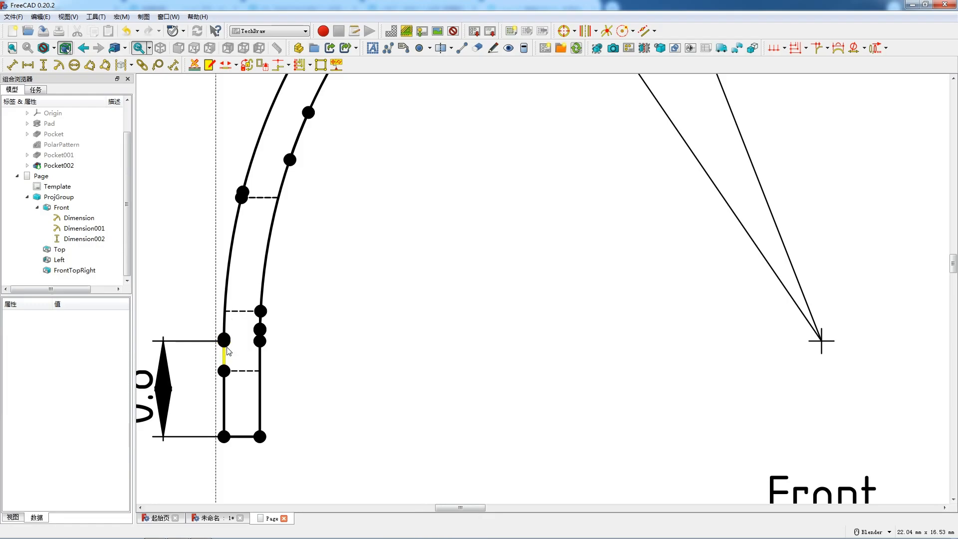
# - Dimension the vertical distance from the left leg's lower junction vertex to the lower arch vertex, placing it outside the front view's outline
pyautogui.click(224, 339)
pyautogui.keyDown('ctrl'); pyautogui.click(241, 198); pyautogui.keyUp('ctrl')
pyautogui.press('v')
pyautogui.click(243, 261)
pyautogui.scroll(-2, 245, 265)
pyautogui.moveTo(209, 269); pyautogui.dragTo(173, 262)
pyautogui.scroll(-8, 243, 274)
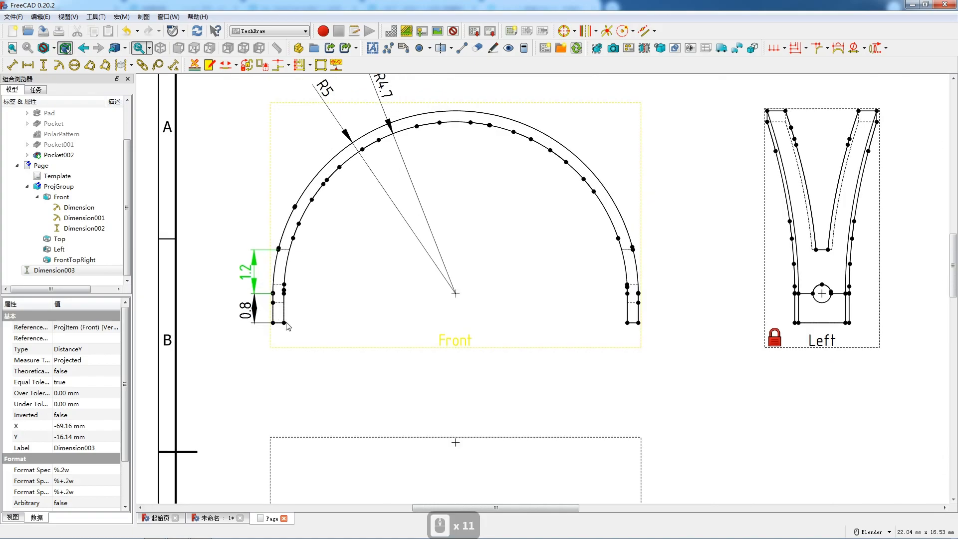
# - Add a horizontal dimension between the outer bottom corners of the front view's two legs, placed just below them
pyautogui.click(272, 323)
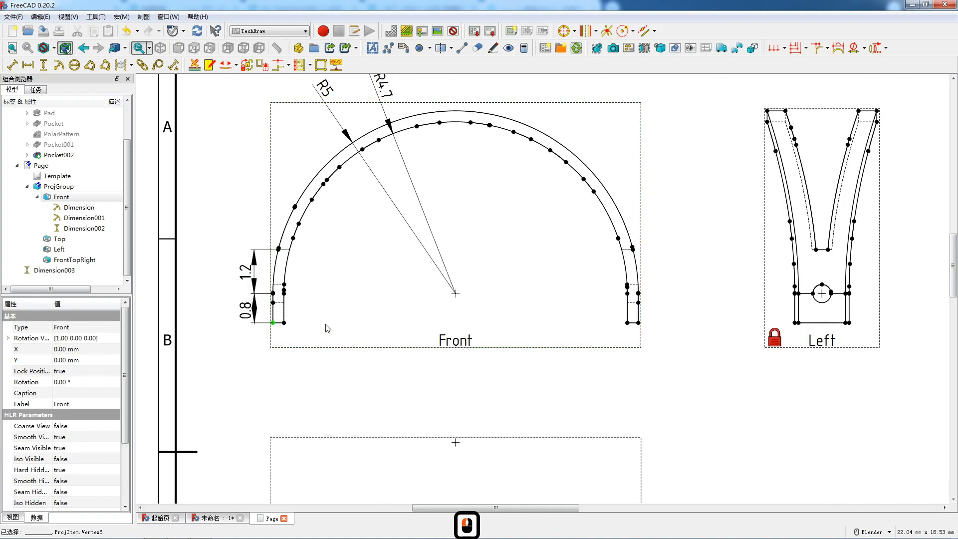
pyautogui.keyDown('ctrl'); pyautogui.click(638, 324); pyautogui.keyUp('ctrl')
pyautogui.hotkey('shift', 'h')
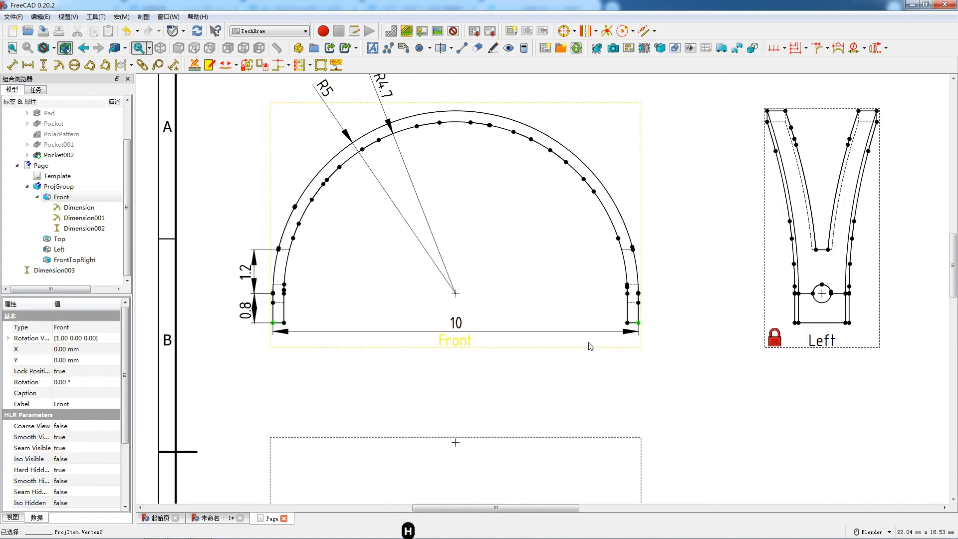
pyautogui.moveTo(460, 324); pyautogui.dragTo(456, 328)
pyautogui.scroll(-6, 380, 302)
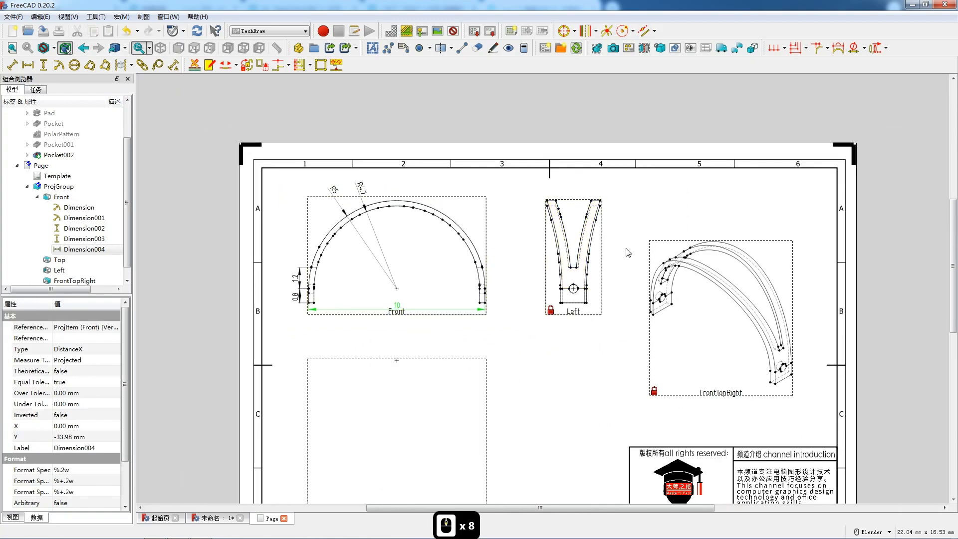
# - Add a radius dimension to the circular hole in the left view and place its label up and to the left of the hole
pyautogui.scroll(11, 588, 284)
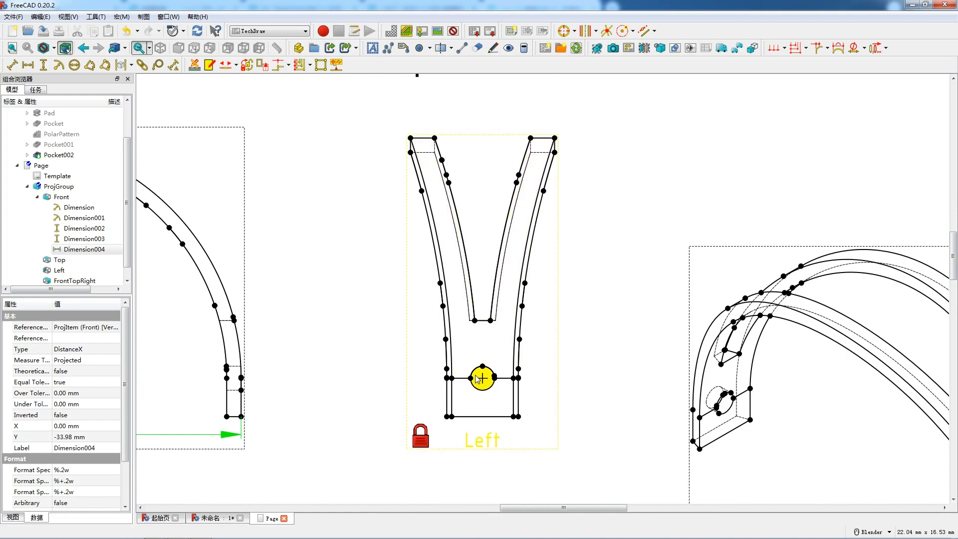
pyautogui.click(473, 375)
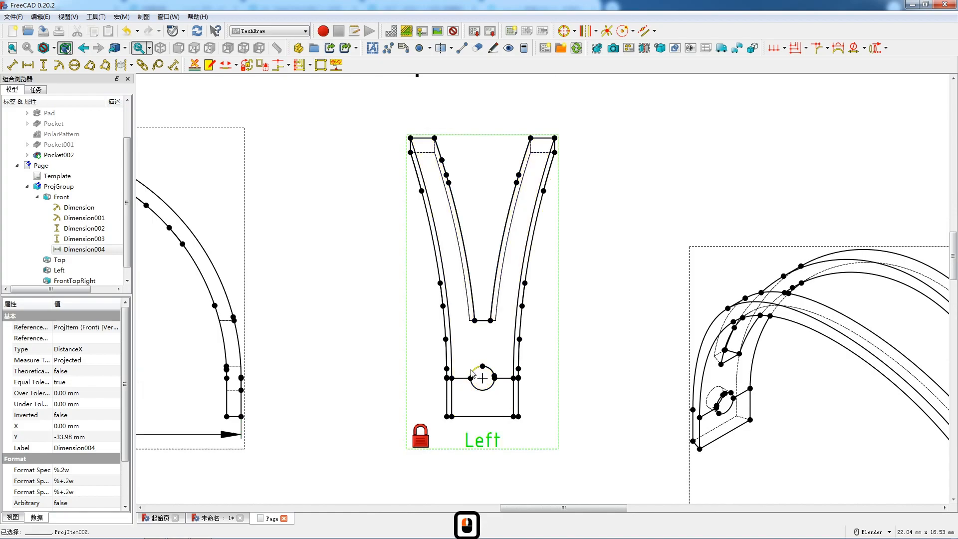
pyautogui.click(58, 69)
pyautogui.moveTo(492, 288); pyautogui.dragTo(410, 330)
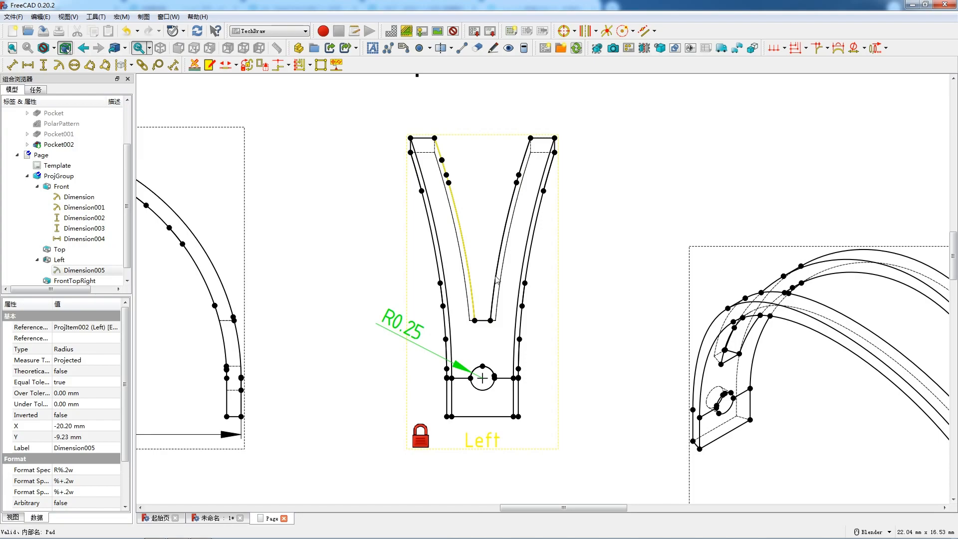
# - Try a horizontal dimension on the bottom edge of the left view, and delete it
pyautogui.scroll(4, 488, 325)
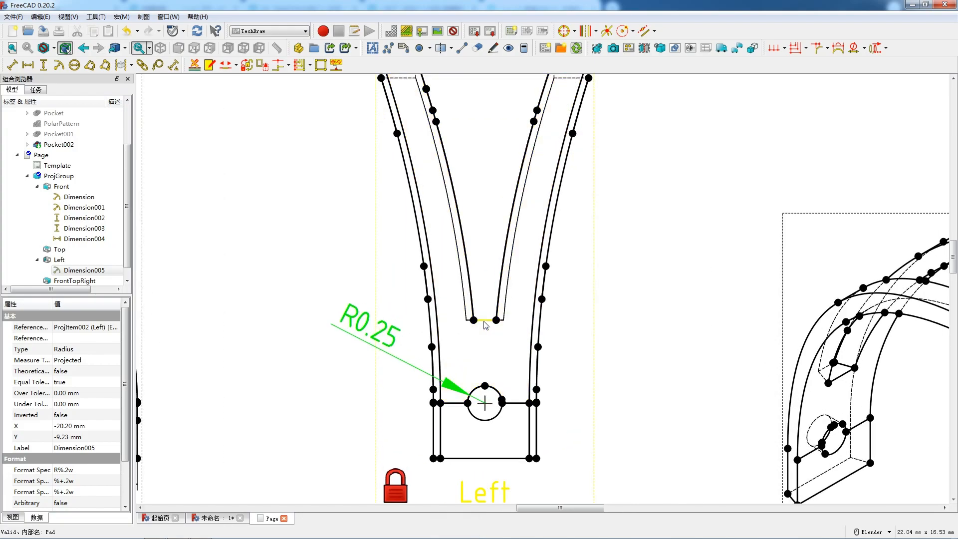
pyautogui.scroll(-4, 485, 326)
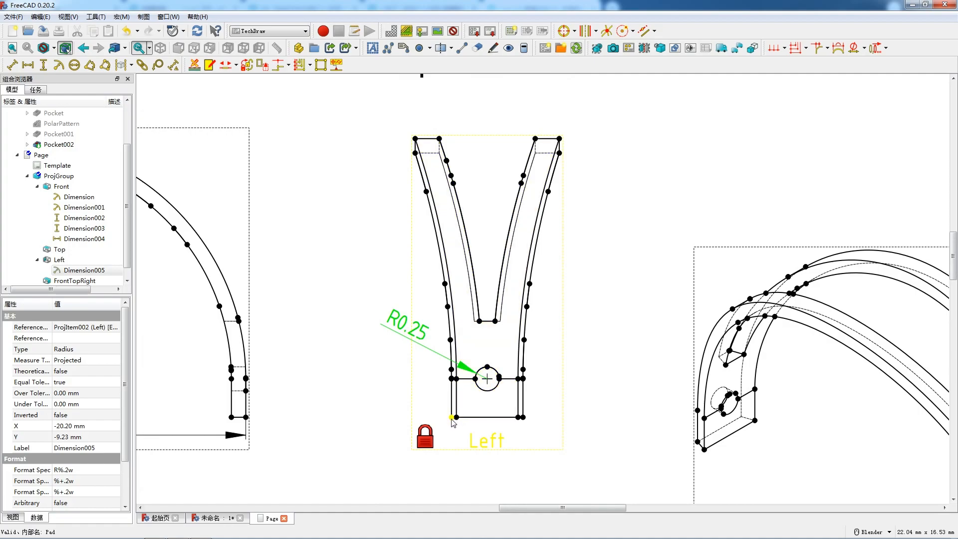
pyautogui.click(472, 420)
pyautogui.hotkey('shift', 'h')
pyautogui.click(482, 419)
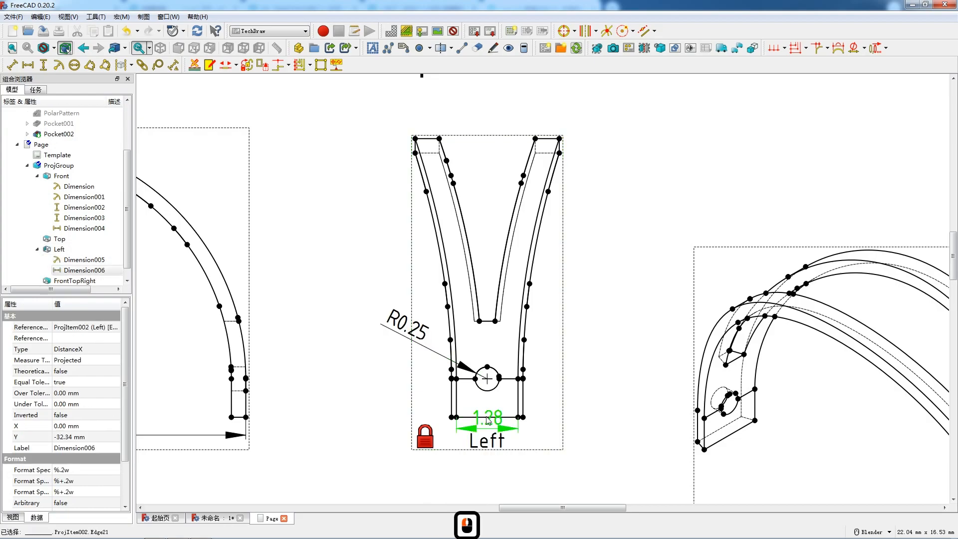
pyautogui.press('Delete')
# - Try a horizontal dimension between the outermost bottom corners of the left view, and delete it
pyautogui.click(523, 417)
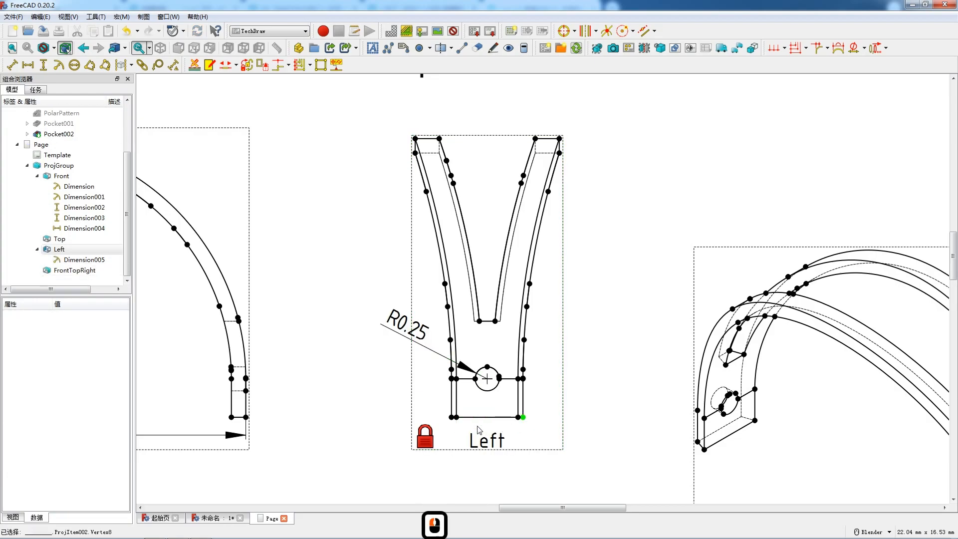
pyautogui.keyDown('ctrl'); pyautogui.click(452, 417); pyautogui.keyUp('ctrl')
pyautogui.hotkey('shift', 'h')
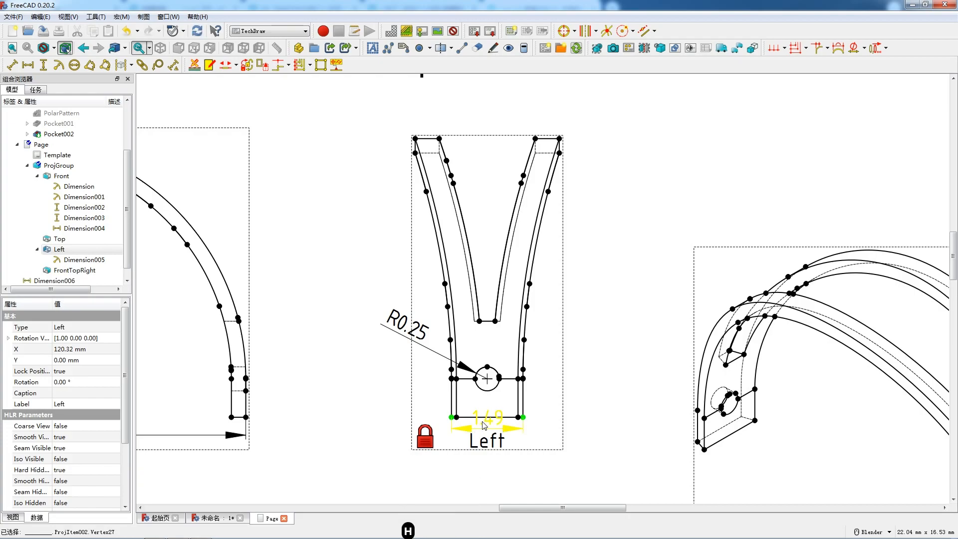
pyautogui.click(483, 424)
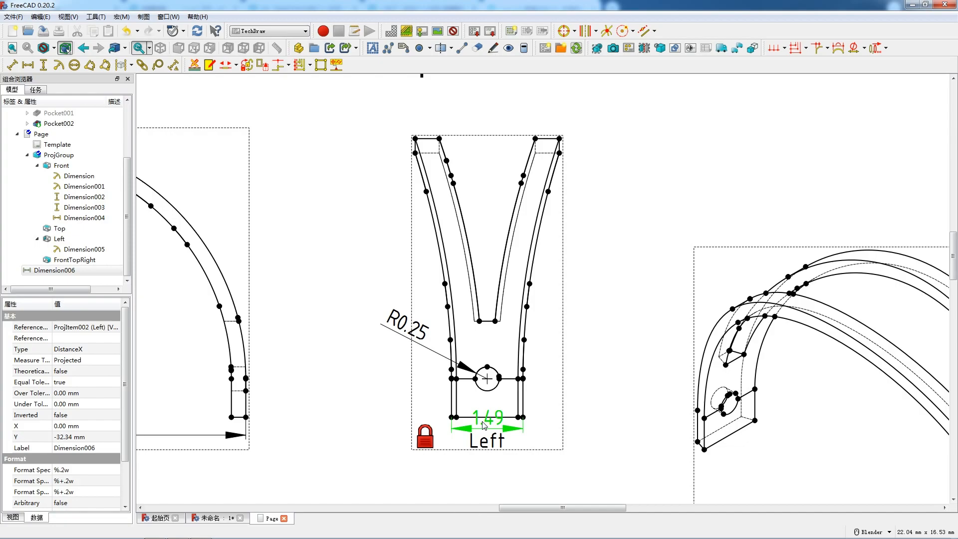
pyautogui.press('Delete')
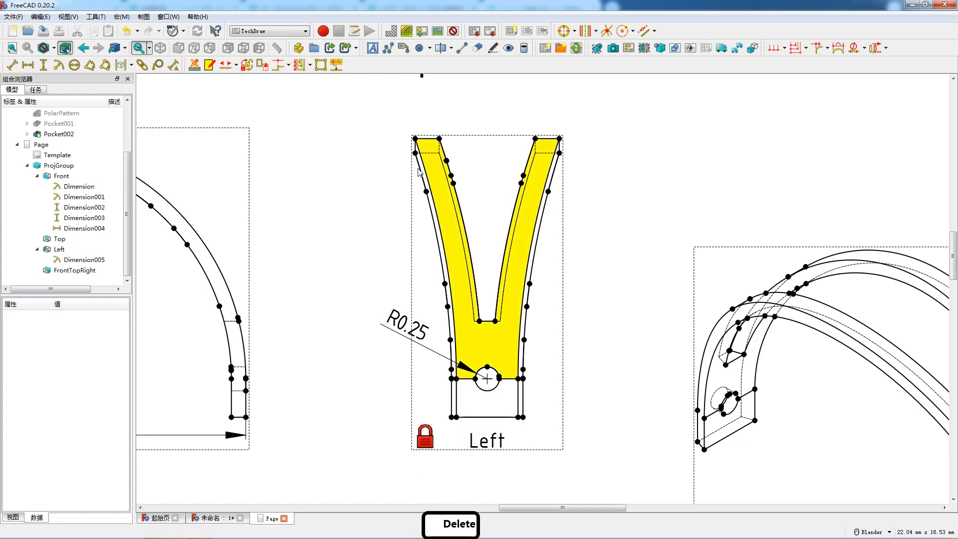
# - Add a horizontal dimension between the outer top corners of the left view, placed above the view
pyautogui.click(415, 138)
pyautogui.keyDown('ctrl'); pyautogui.click(559, 138); pyautogui.keyUp('ctrl')
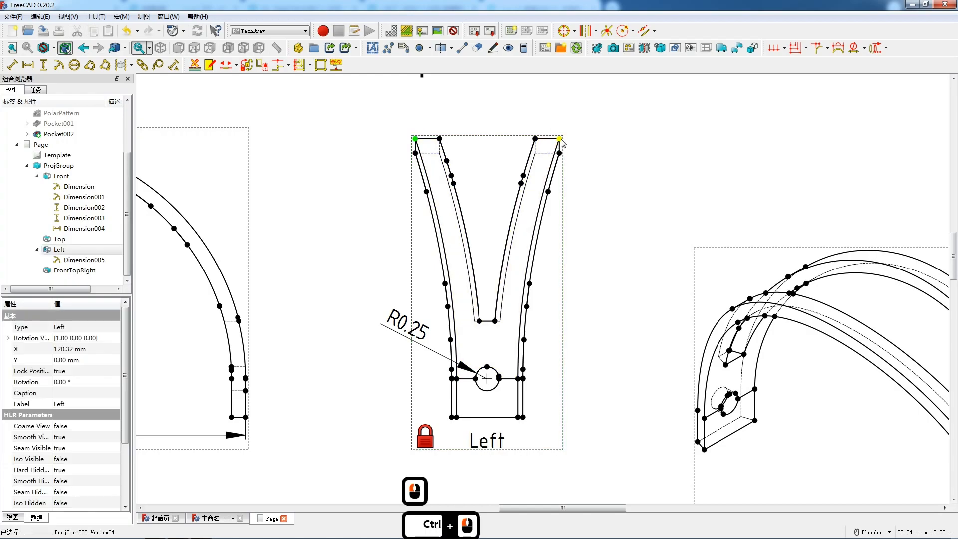
pyautogui.hotkey('shift', 'h')
pyautogui.moveTo(492, 146); pyautogui.dragTo(495, 104)
# - Dimension the opening between the left view's inner top corners and stack the overall width dimension above it
pyautogui.click(439, 139)
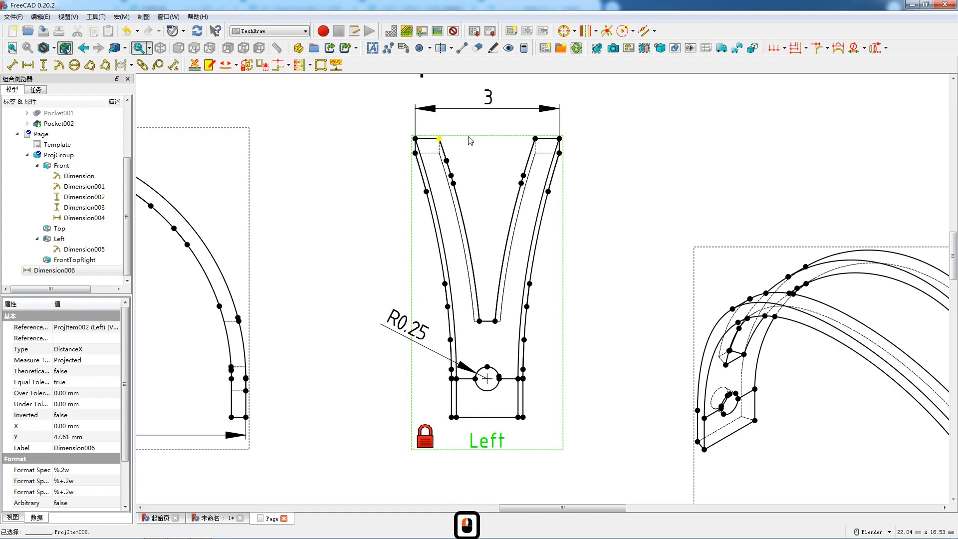
pyautogui.keyDown('ctrl'); pyautogui.click(535, 138); pyautogui.keyUp('ctrl')
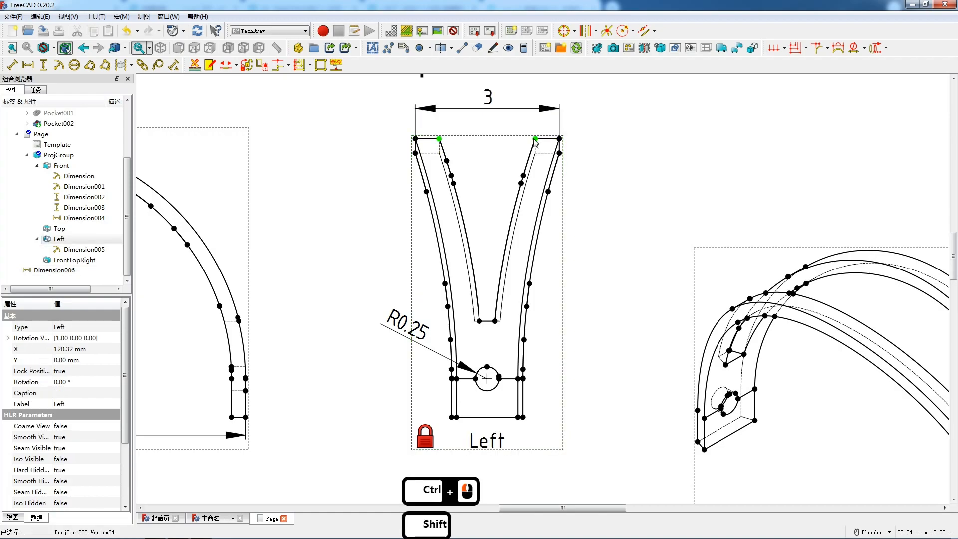
pyautogui.hotkey('shift', 'h')
pyautogui.moveTo(490, 133); pyautogui.dragTo(490, 103)
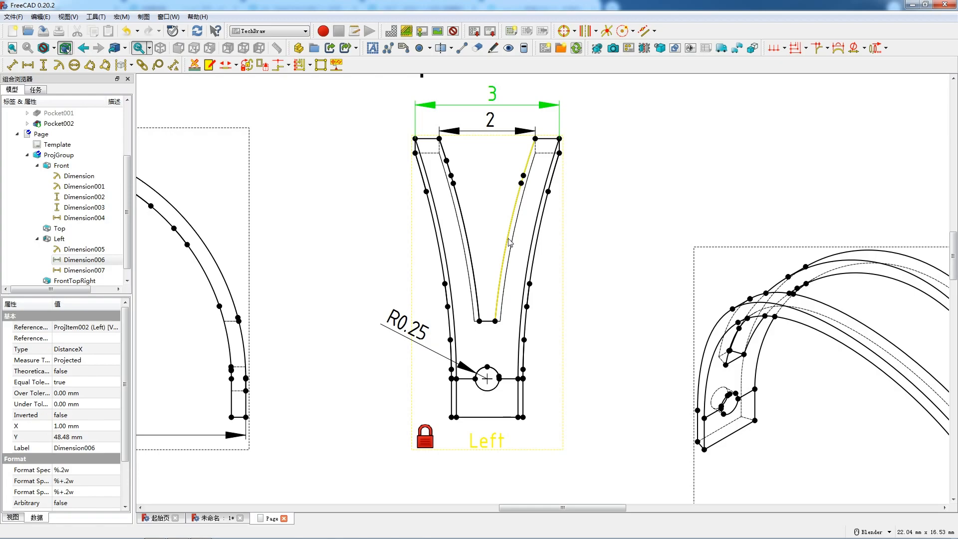
# - Add a vertical dimension to the straight lower portion of the left view's leg, placed just outside its right side
pyautogui.scroll(-1, 509, 242)
pyautogui.scroll(-3, 510, 243)
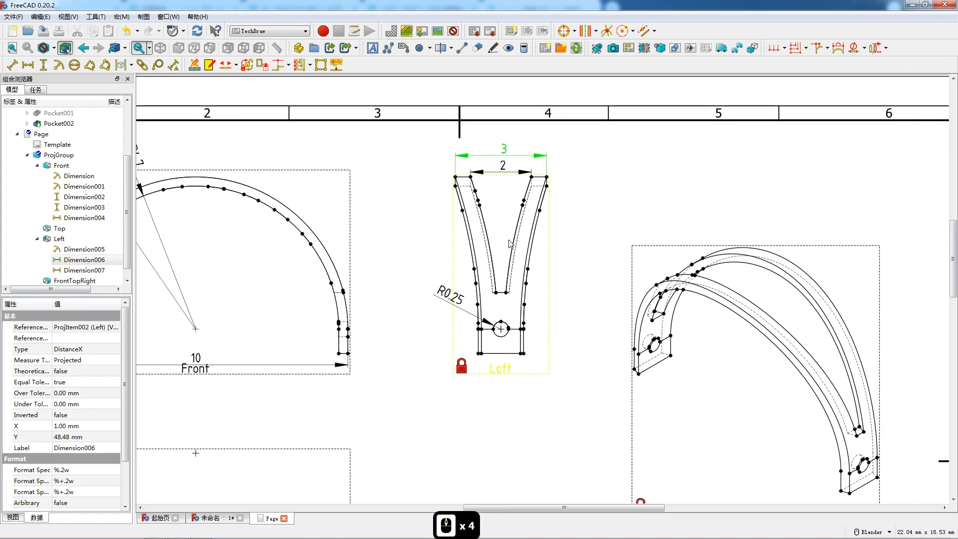
pyautogui.scroll(-1, 510, 242)
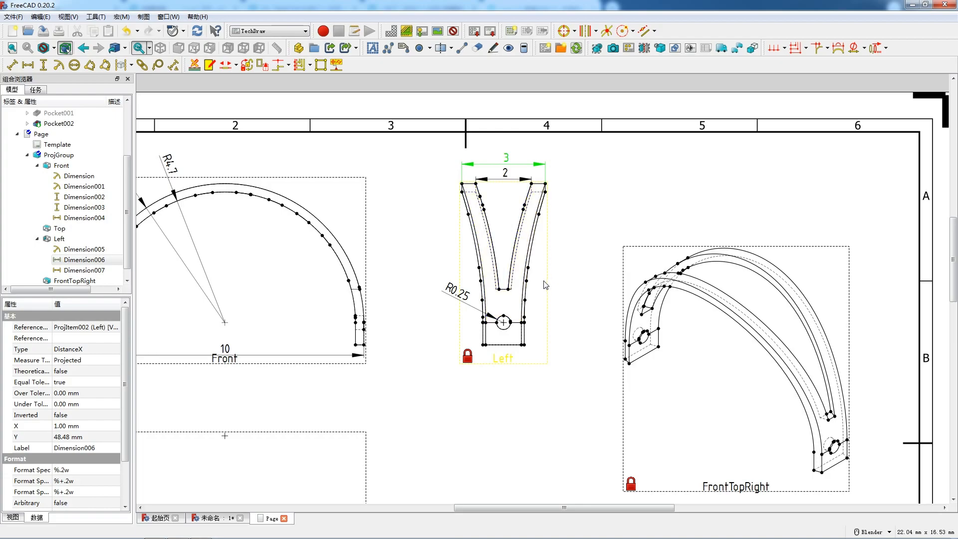
pyautogui.scroll(8, 526, 330)
pyautogui.click(518, 324)
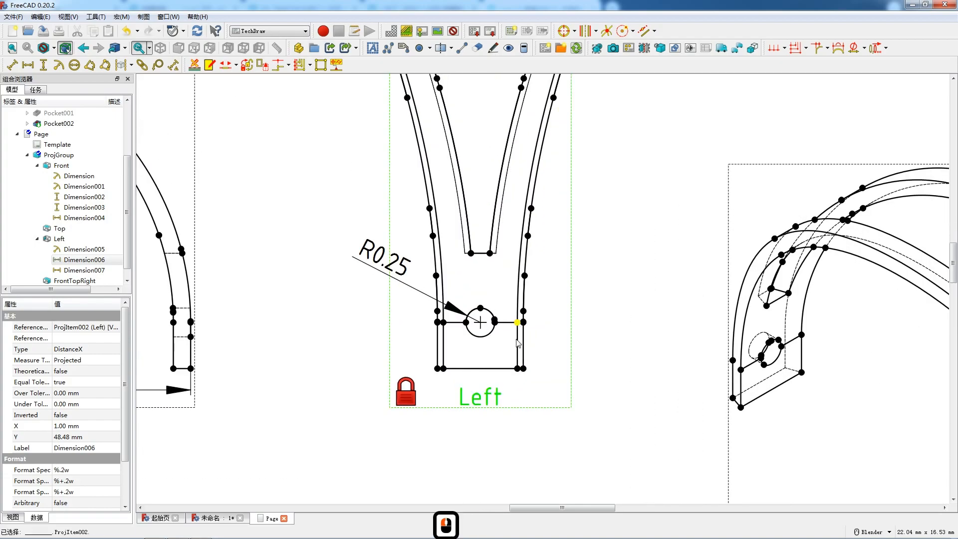
pyautogui.keyDown('ctrl'); pyautogui.click(519, 350); pyautogui.keyUp('ctrl')
pyautogui.hotkey('shift', 'v')
pyautogui.moveTo(517, 346); pyautogui.dragTo(542, 349)
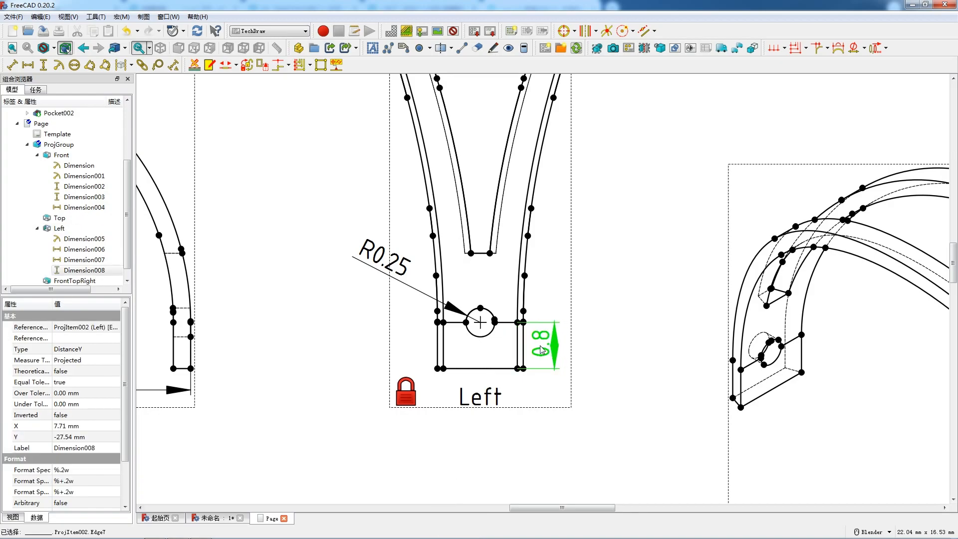
# - Add a vertical dimension from the notch's bottom edge to the left view's base edge, placed outside the shorter vertical dimension
pyautogui.click(480, 253)
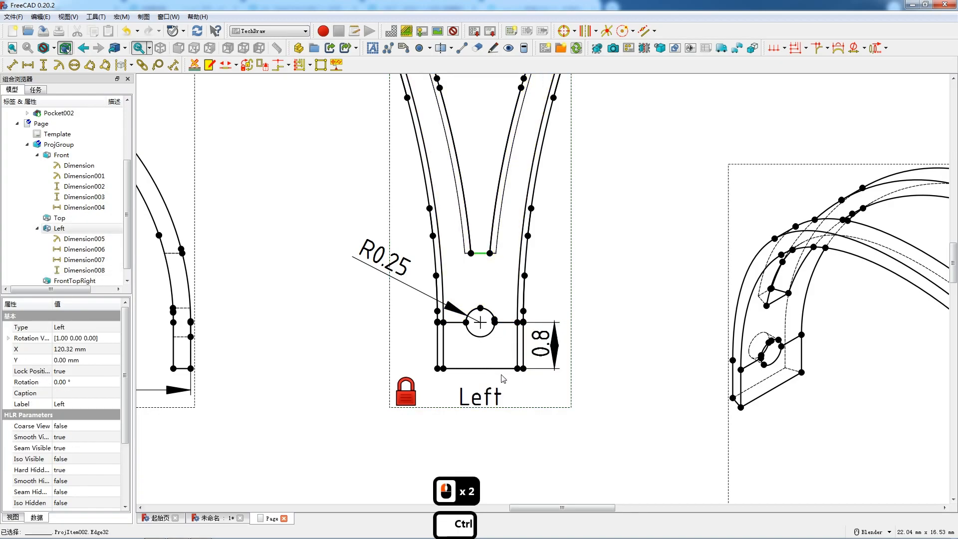
pyautogui.keyDown('ctrl'); pyautogui.click(496, 369); pyautogui.keyUp('ctrl')
pyautogui.hotkey('shift', 'v')
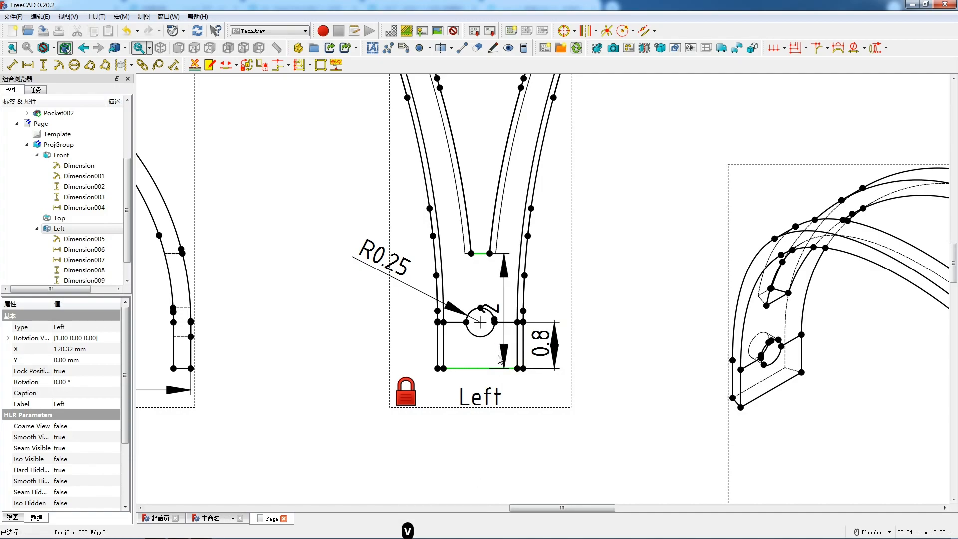
pyautogui.moveTo(502, 312); pyautogui.dragTo(585, 319)
# - Unlock the Top view's position and move the view up onto the sheet beneath the Front view, to Y about -137 mm
pyautogui.scroll(-5, 579, 198)
pyautogui.scroll(-13, 578, 198)
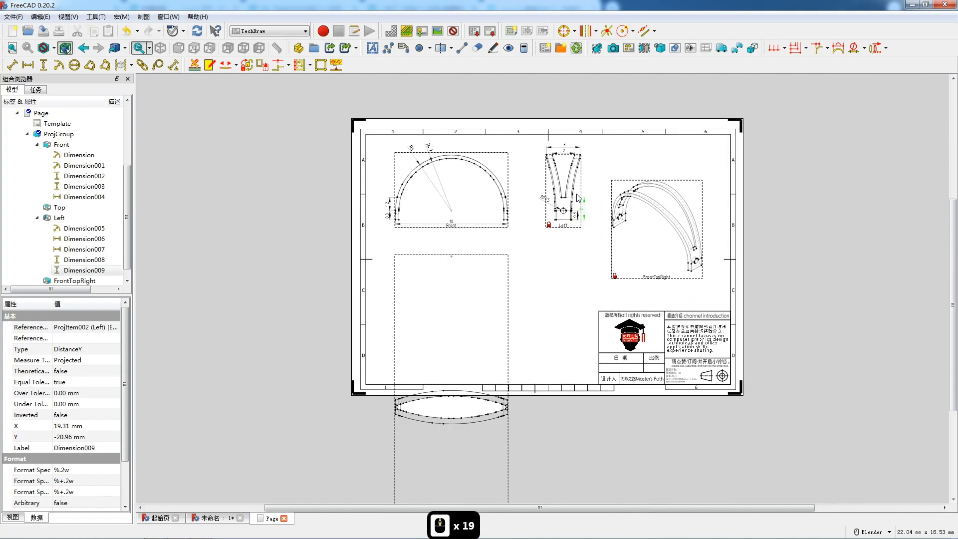
pyautogui.click(491, 450)
pyautogui.scroll(-1, 493, 400)
pyautogui.click(492, 450)
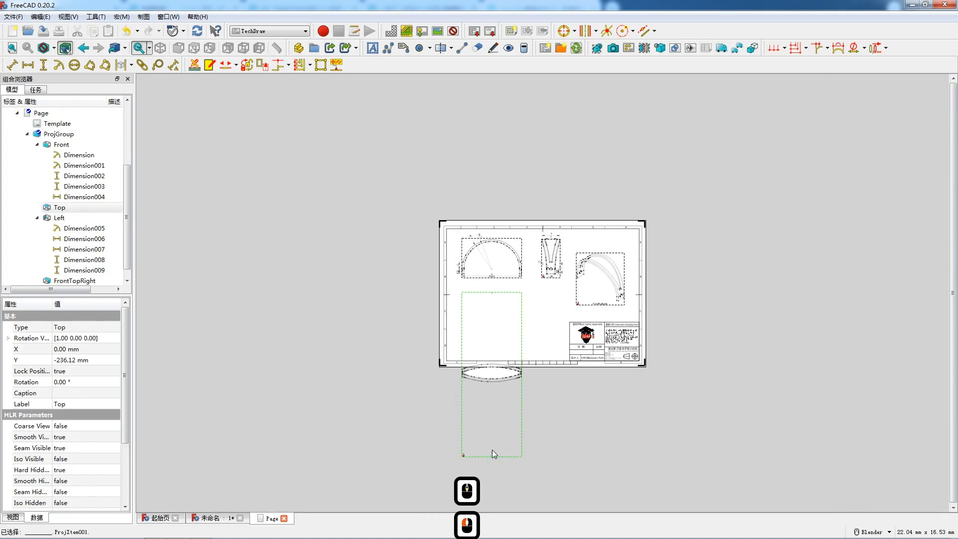
pyautogui.click(493, 429)
pyautogui.scroll(5, 504, 465)
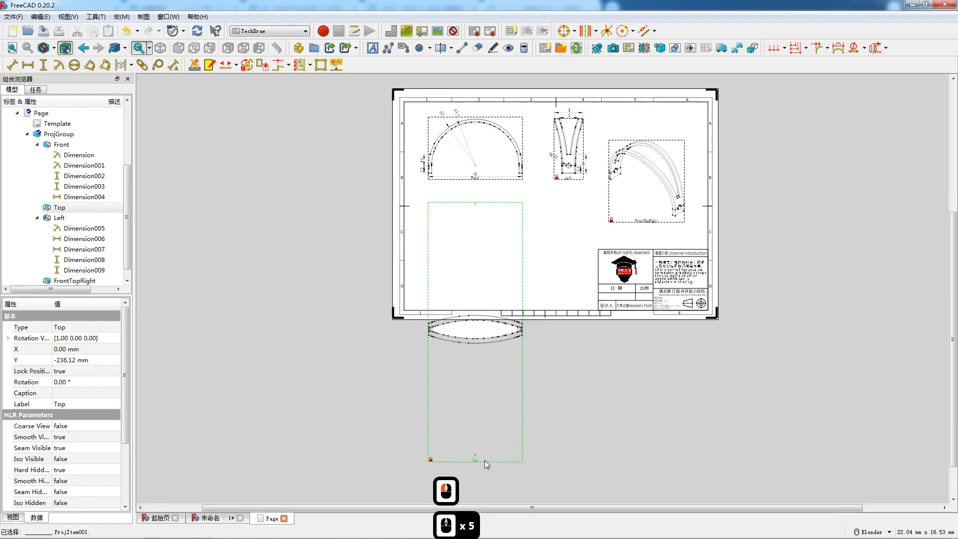
pyautogui.doubleClick(94, 371)
pyautogui.click(97, 371)
pyautogui.moveTo(477, 459); pyautogui.dragTo(477, 382)
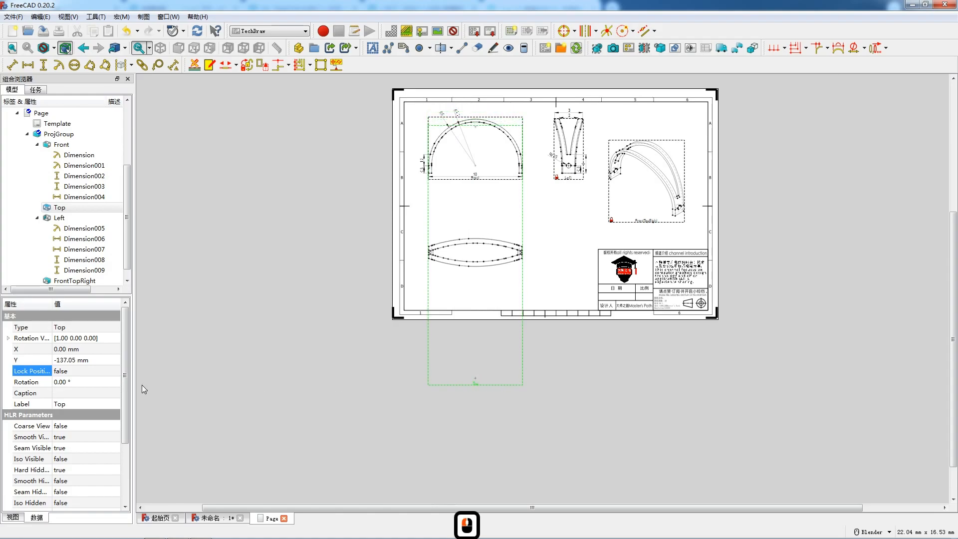
# - Lock the Top view's position at its new place on the sheet
pyautogui.doubleClick(96, 372)
pyautogui.click(96, 372)
pyautogui.click(94, 391)
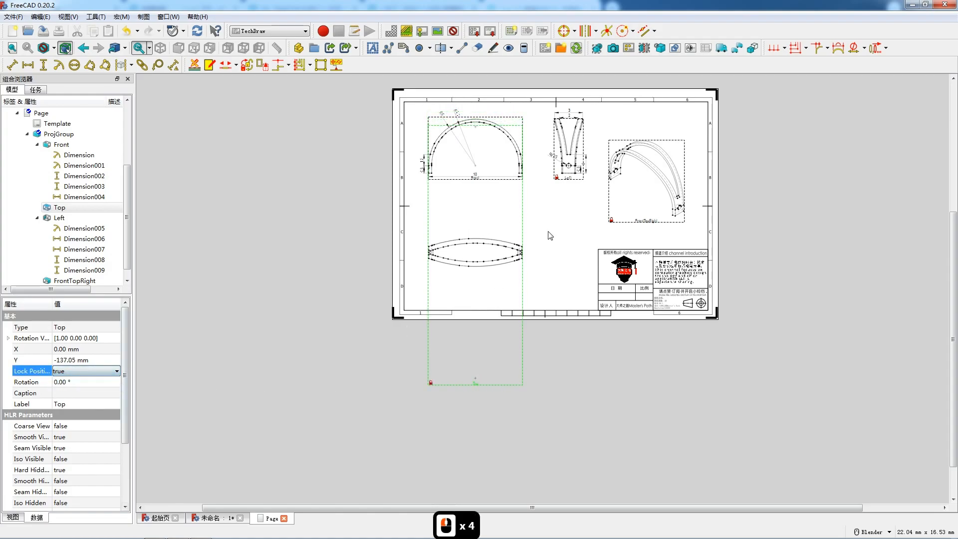
# - Try to add a radius dimension to the upper outer curve of the Top view
pyautogui.scroll(3, 522, 219)
pyautogui.scroll(10, 458, 214)
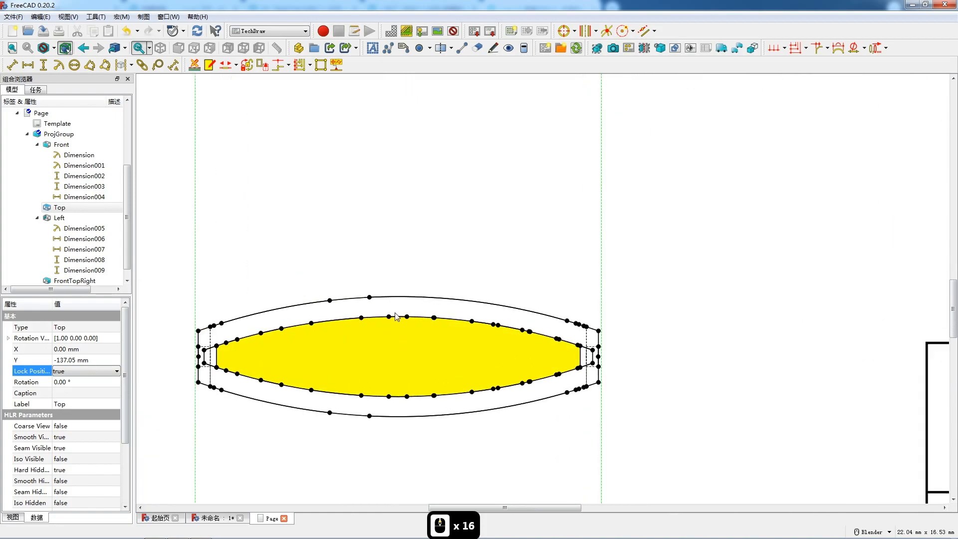
pyautogui.click(391, 297)
pyautogui.click(59, 65)
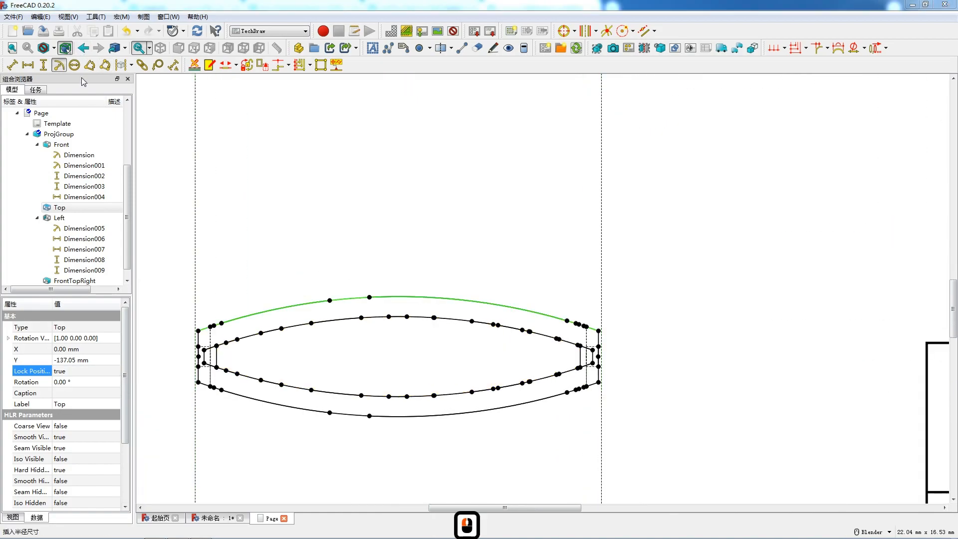
pyautogui.click(563, 288)
pyautogui.click(482, 293)
pyautogui.click(414, 296)
pyautogui.click(59, 65)
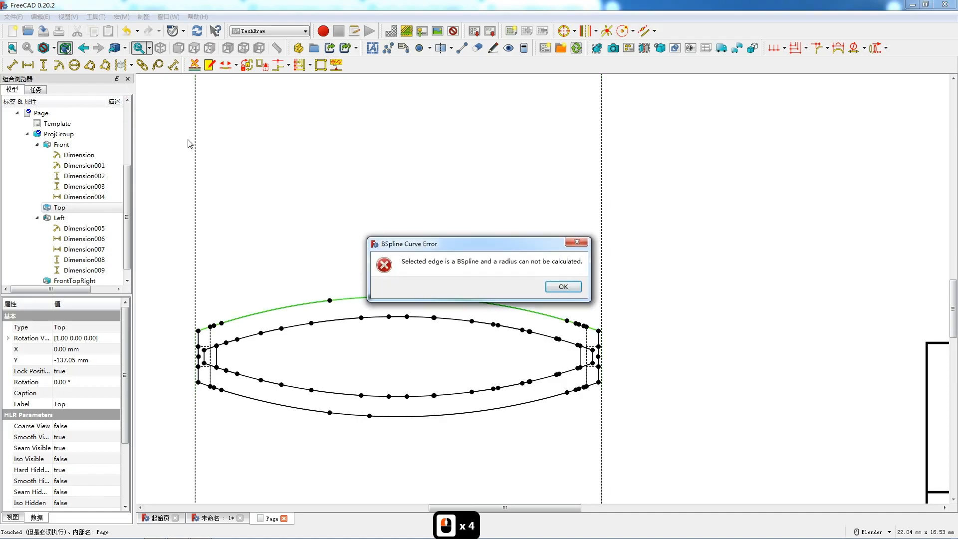
pyautogui.click(564, 287)
pyautogui.scroll(-5, 457, 273)
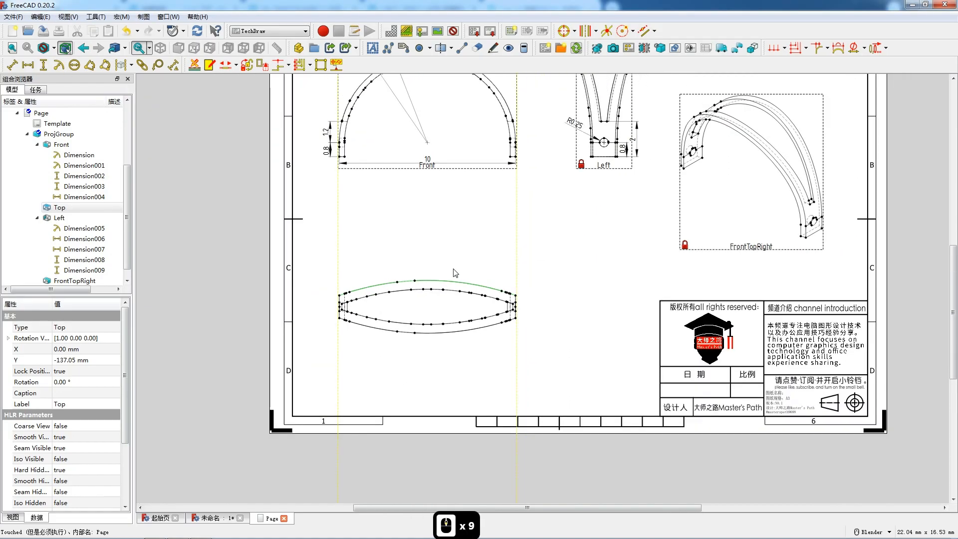
pyautogui.scroll(-4, 454, 272)
pyautogui.click(524, 272)
pyautogui.click(497, 280)
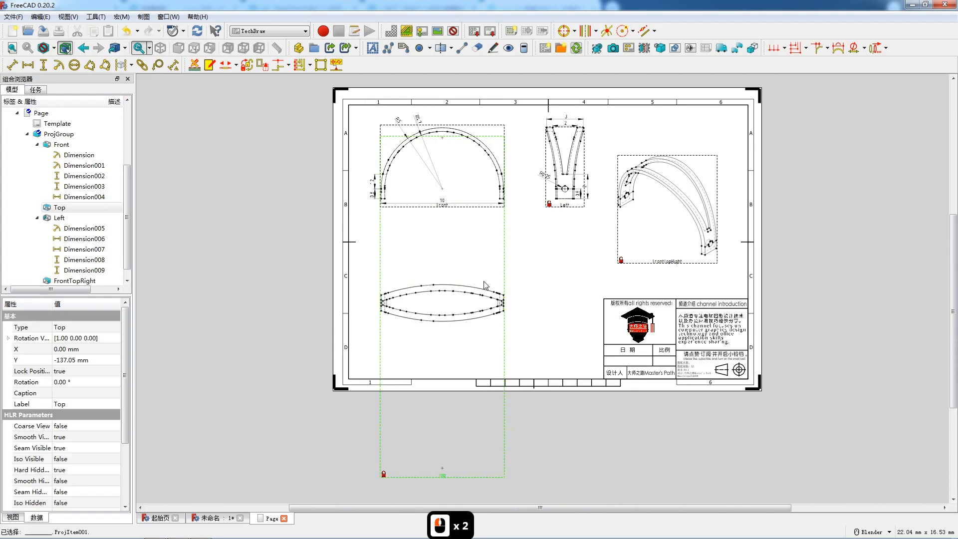
pyautogui.click(465, 286)
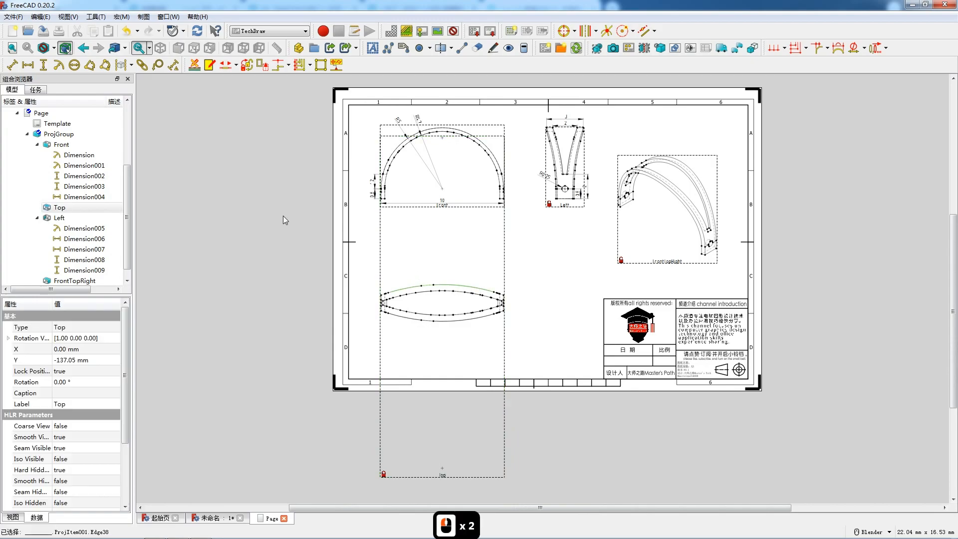
pyautogui.click(59, 65)
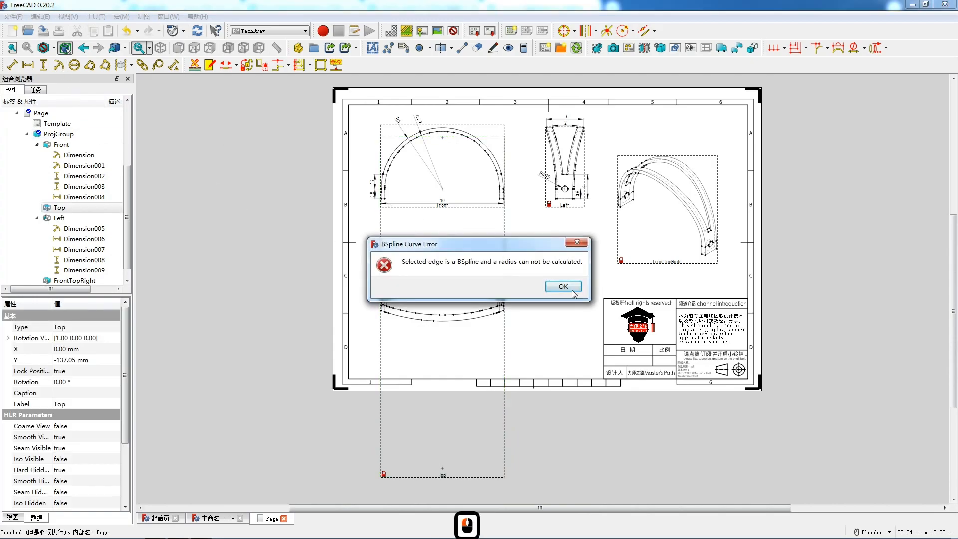
pyautogui.click(574, 291)
# - Add a radius dimension to the upper inner curve of the Top view, placed above the curve's left part
pyautogui.scroll(11, 427, 308)
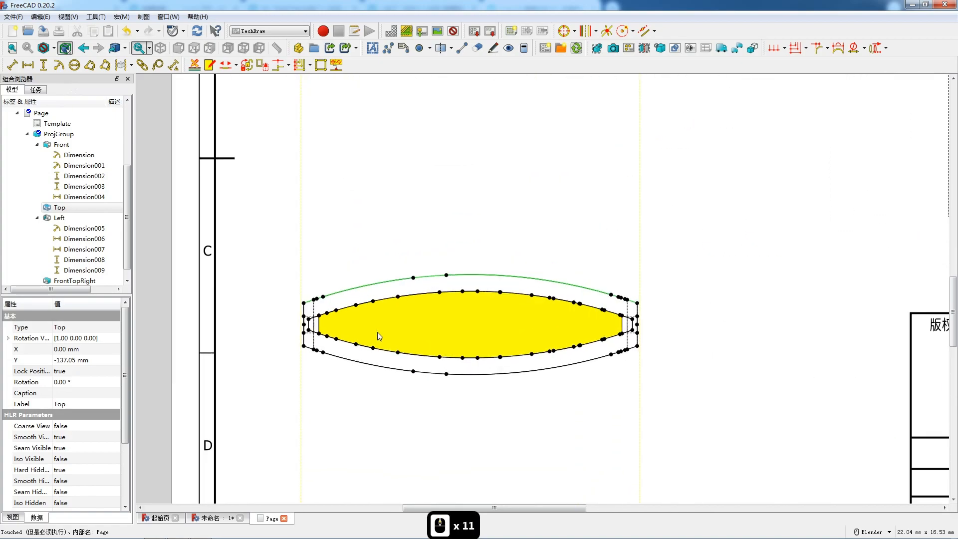
pyautogui.scroll(5, 620, 381)
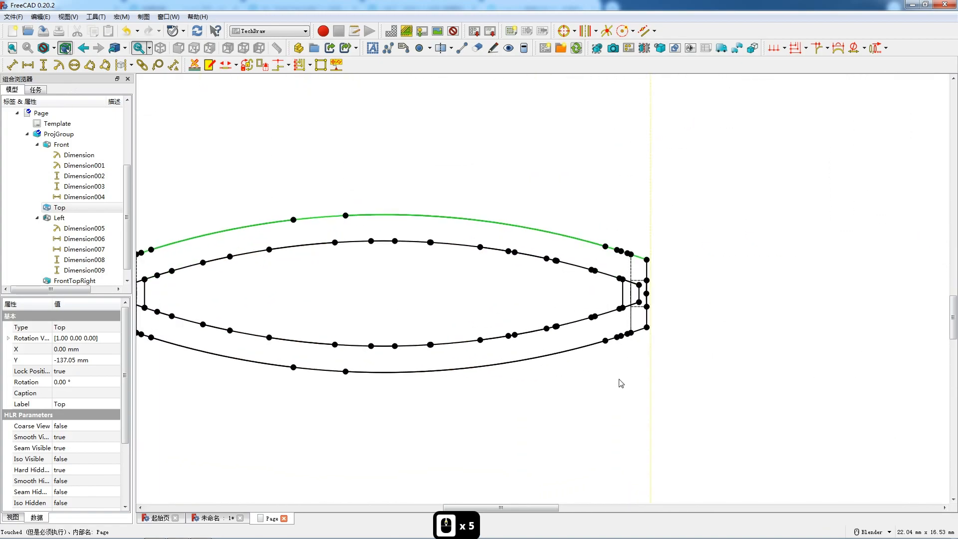
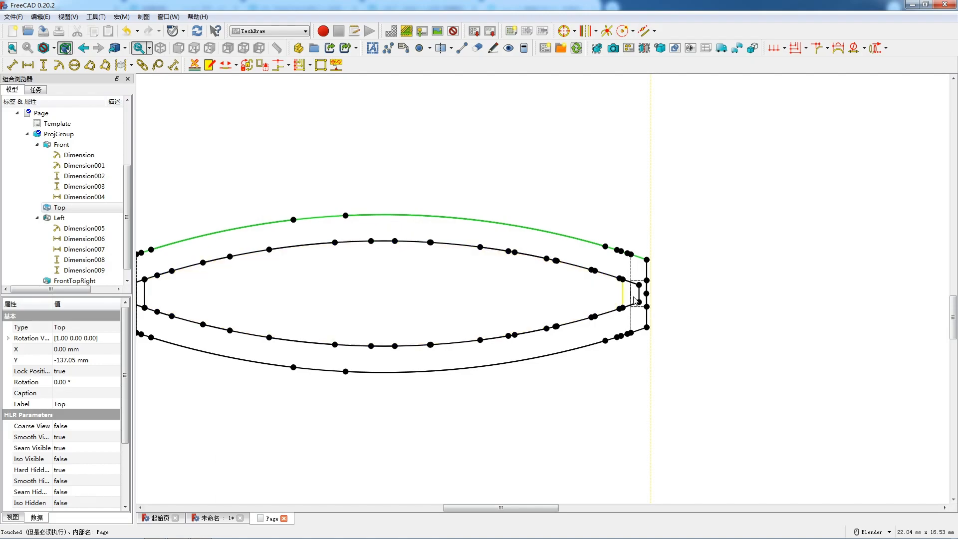
pyautogui.scroll(-3, 451, 291)
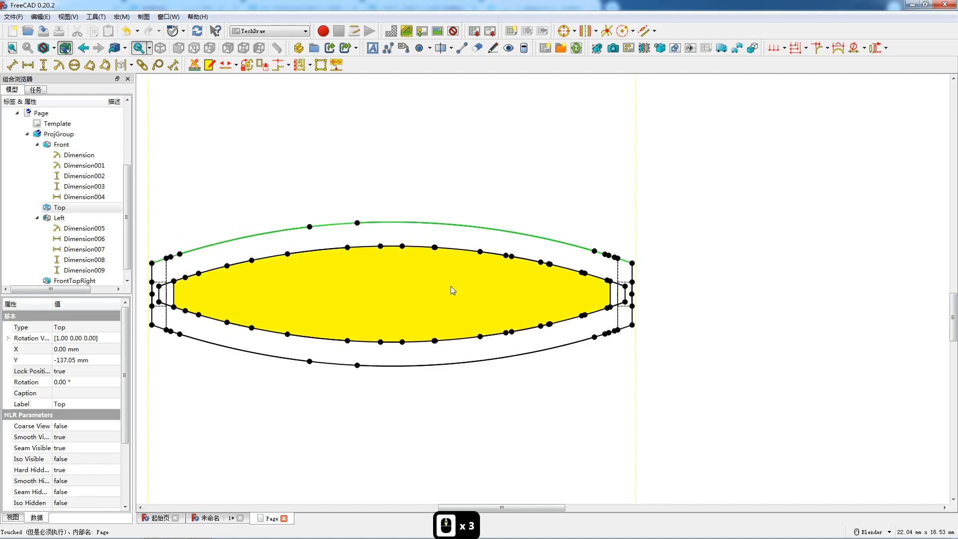
pyautogui.click(309, 262)
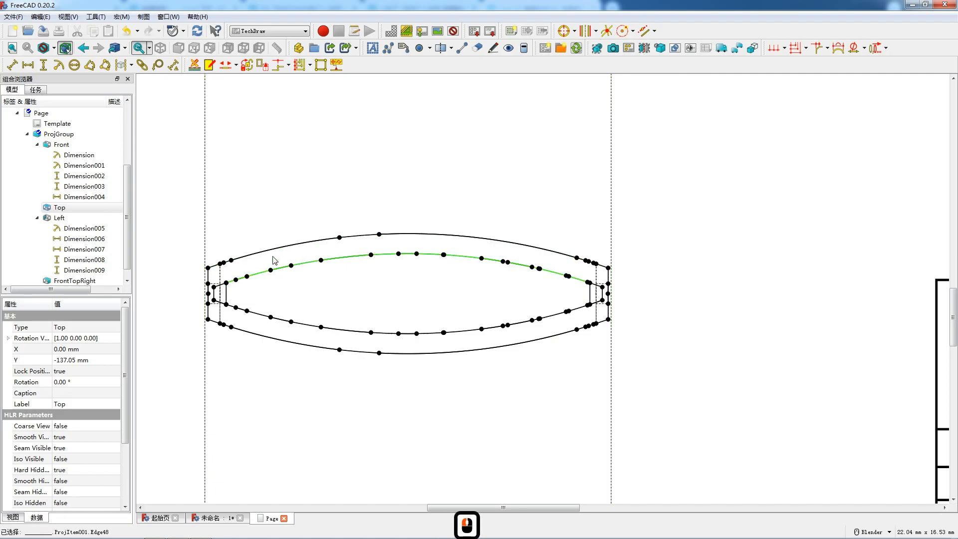
pyautogui.click(58, 66)
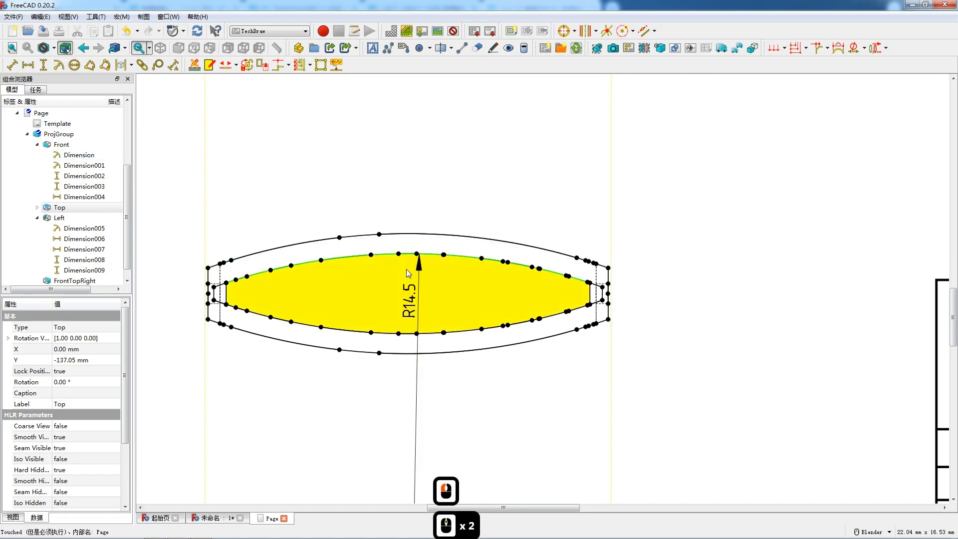
pyautogui.scroll(-7, 407, 272)
pyautogui.moveTo(410, 284)
pyautogui.mouseDown()
pyautogui.moveTo(377, 276)
pyautogui.moveTo(408, 345)
pyautogui.moveTo(379, 237)
pyautogui.moveTo(370, 224)
pyautogui.moveTo(349, 228)
pyautogui.mouseUp()
# - Try a vertical dimension on the upper outer curve of the Top view, and delete it
pyautogui.scroll(4, 371, 233)
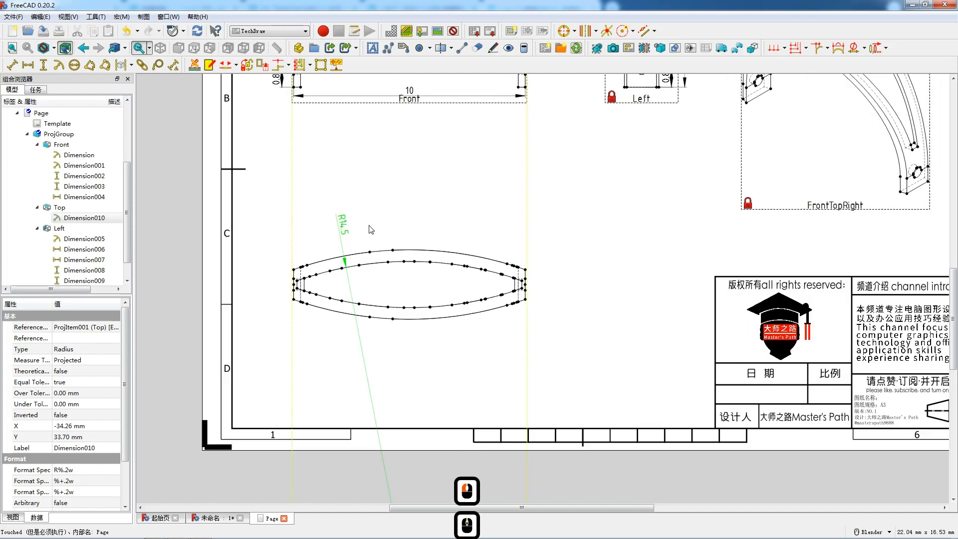
pyautogui.scroll(1, 371, 233)
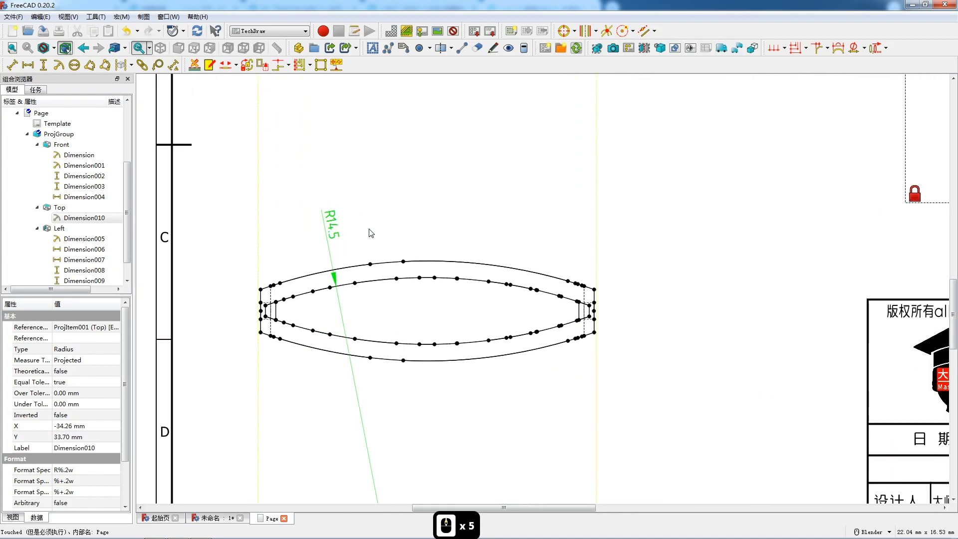
pyautogui.scroll(-5, 370, 234)
pyautogui.scroll(3, 380, 251)
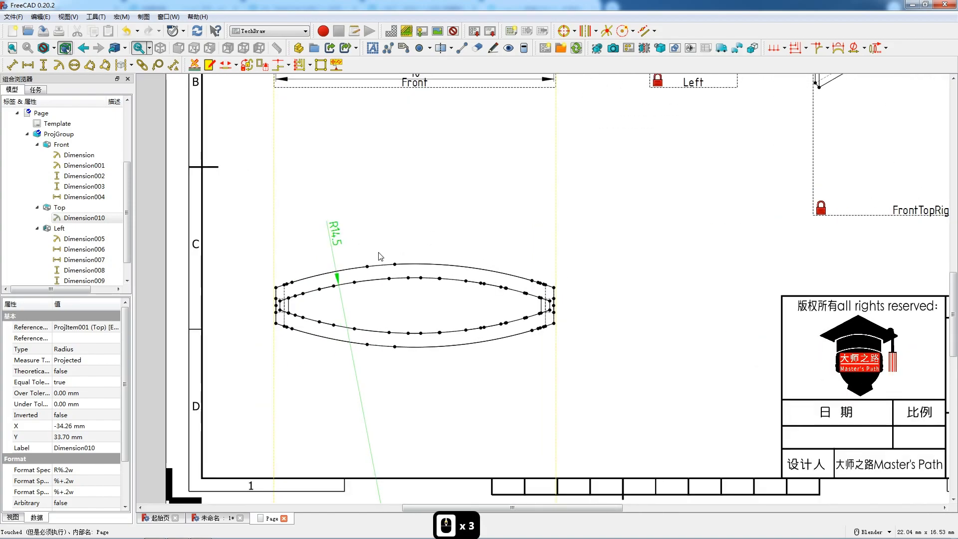
pyautogui.click(356, 265)
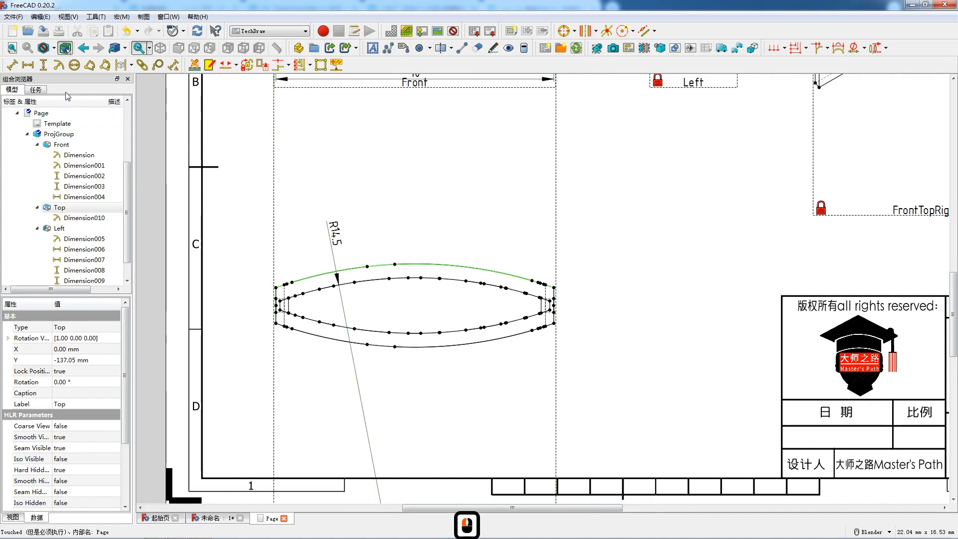
pyautogui.click(43, 65)
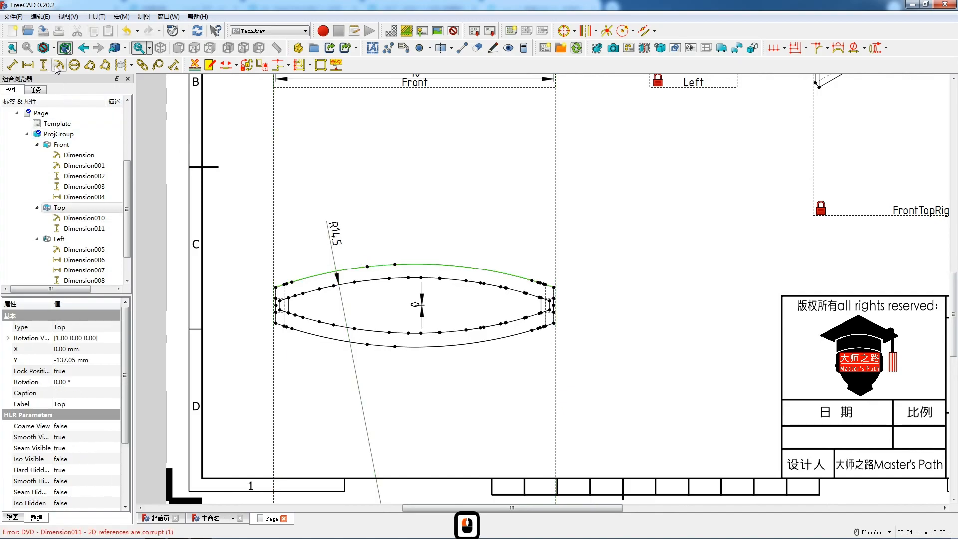
pyautogui.click(419, 307)
pyautogui.press('Delete')
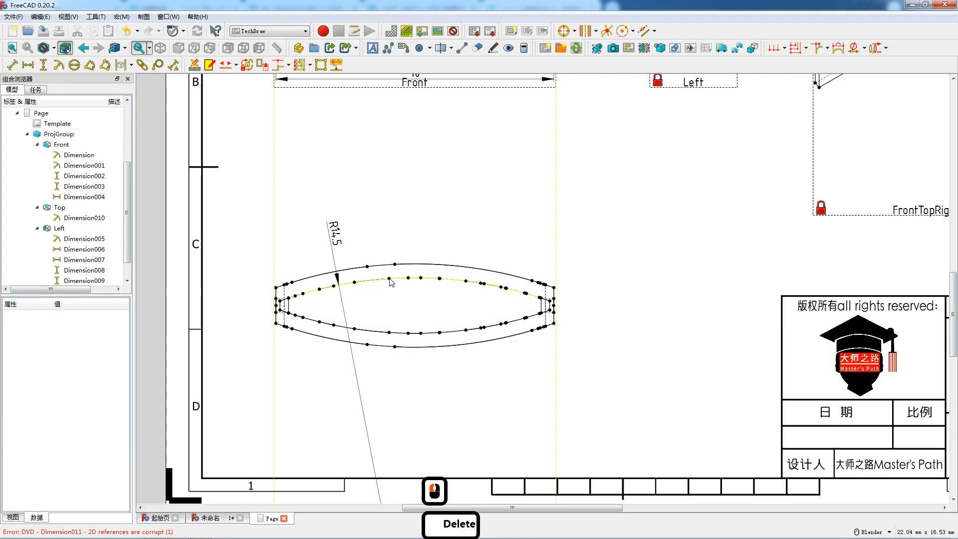
# - Try radius dimensions again on the Top view's upper outer curve and on its lower outer curve
pyautogui.click(383, 269)
pyautogui.click(382, 269)
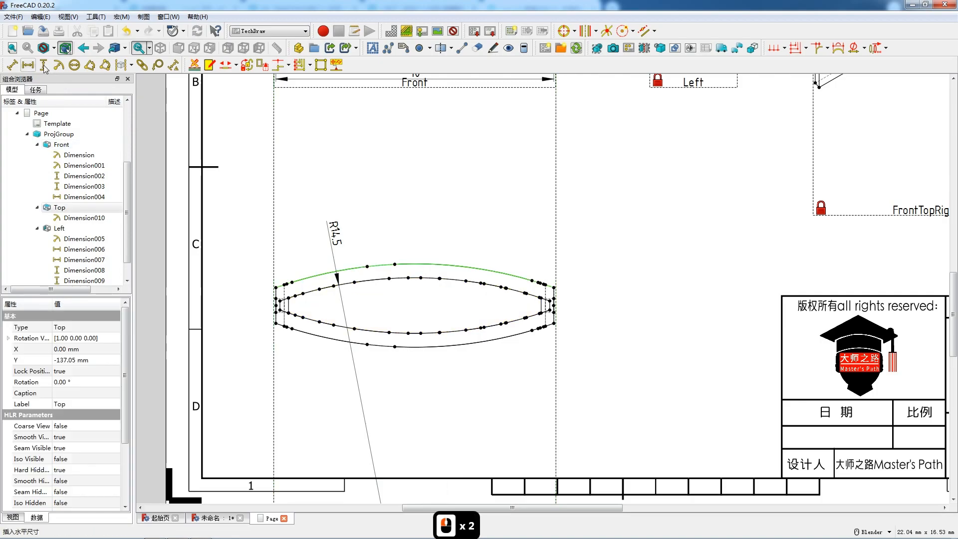
pyautogui.click(64, 68)
pyautogui.click(563, 287)
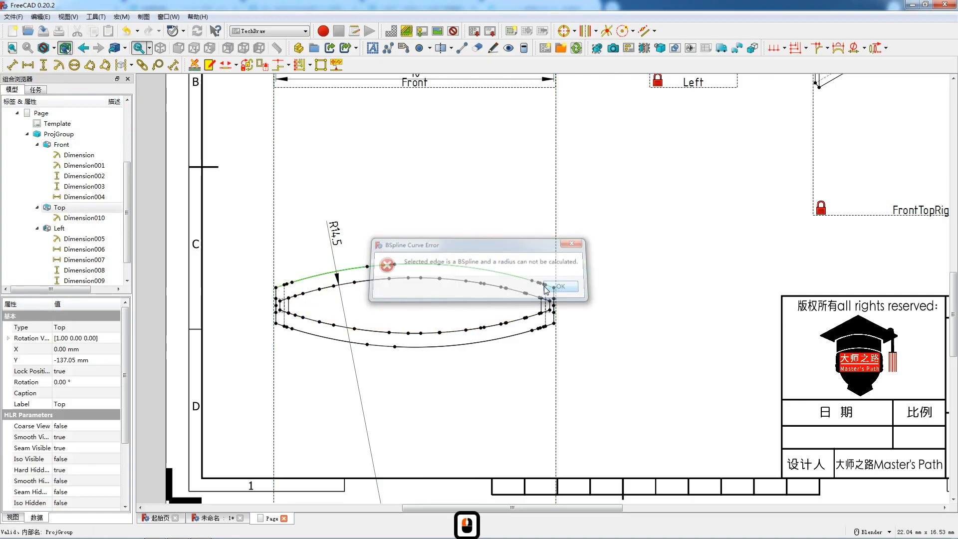
pyautogui.scroll(-3, 448, 268)
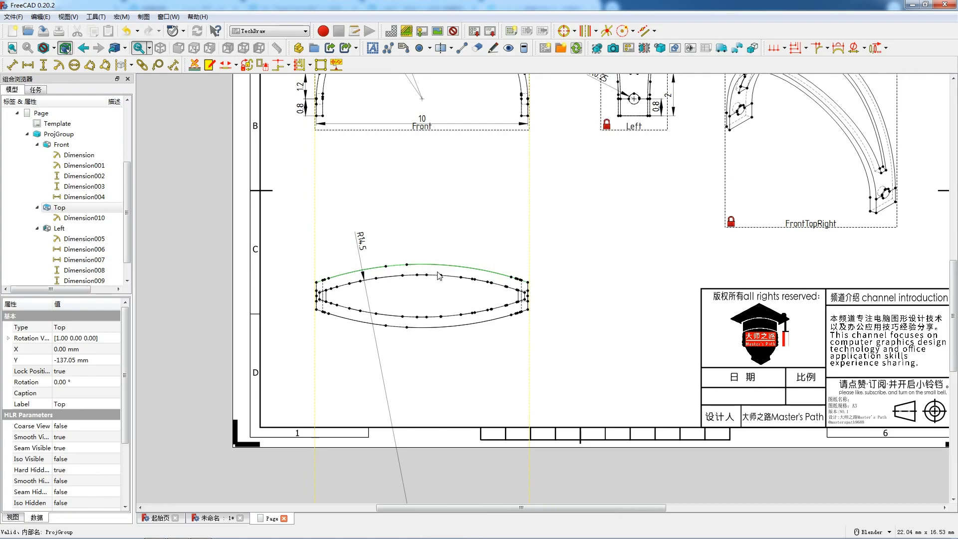
pyautogui.scroll(4, 439, 276)
pyautogui.click(375, 357)
pyautogui.click(63, 70)
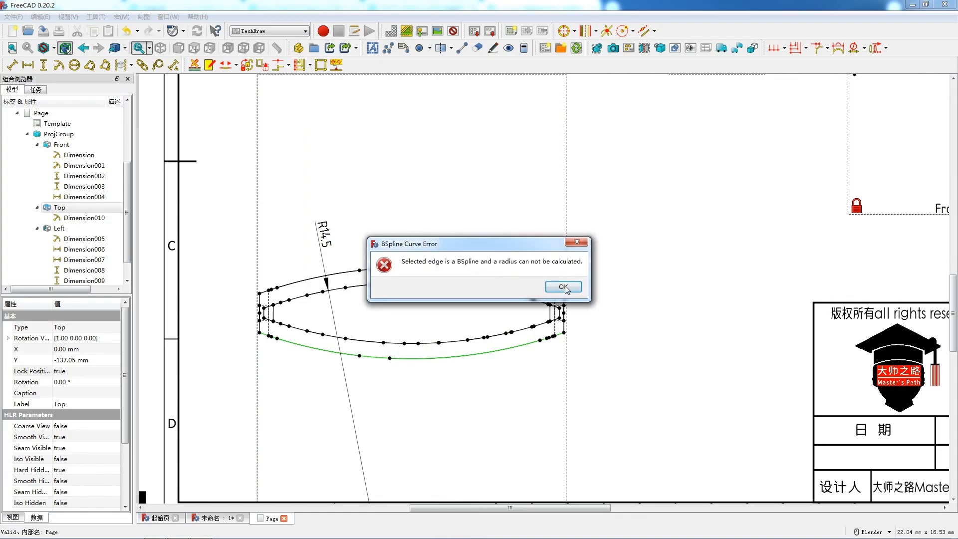
pyautogui.click(563, 287)
# - Insert seven text annotations on the page for labelling the drawing
pyautogui.scroll(-3, 305, 278)
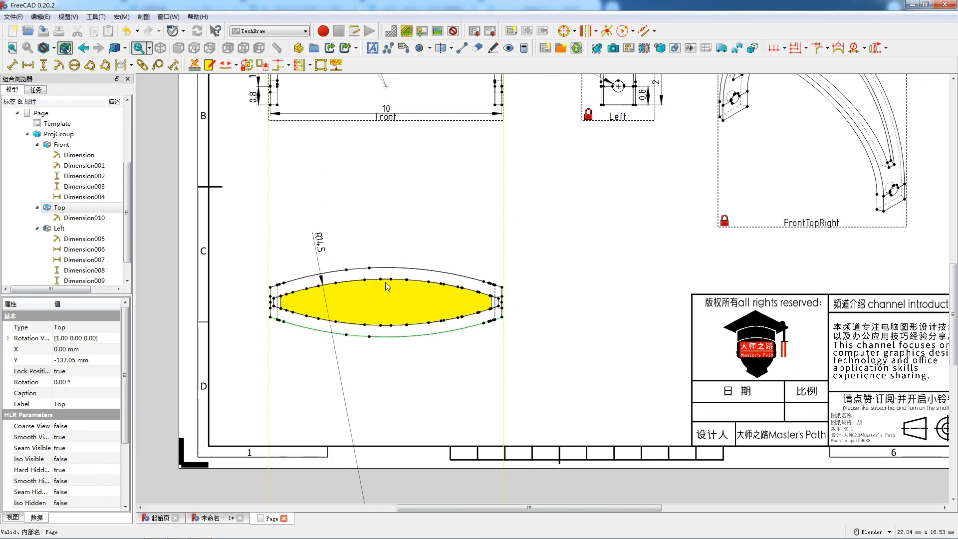
pyautogui.scroll(-5, 387, 285)
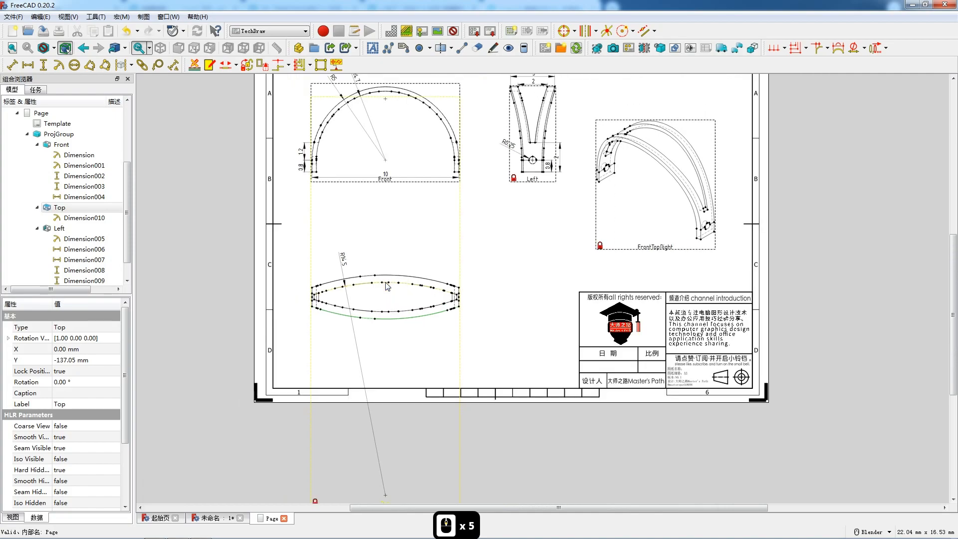
pyautogui.scroll(-3, 388, 286)
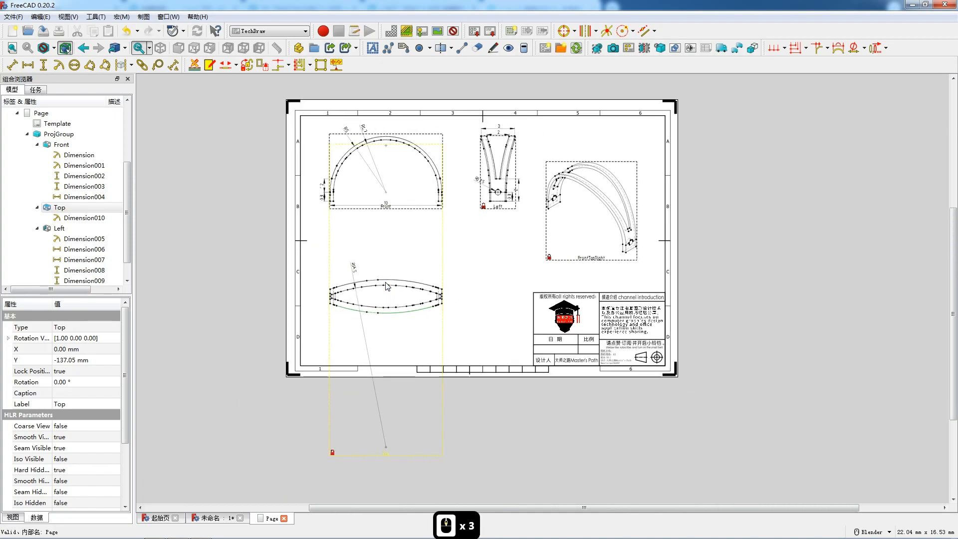
pyautogui.scroll(3, 524, 183)
pyautogui.click(372, 48)
pyautogui.click(373, 48)
pyautogui.click(372, 48)
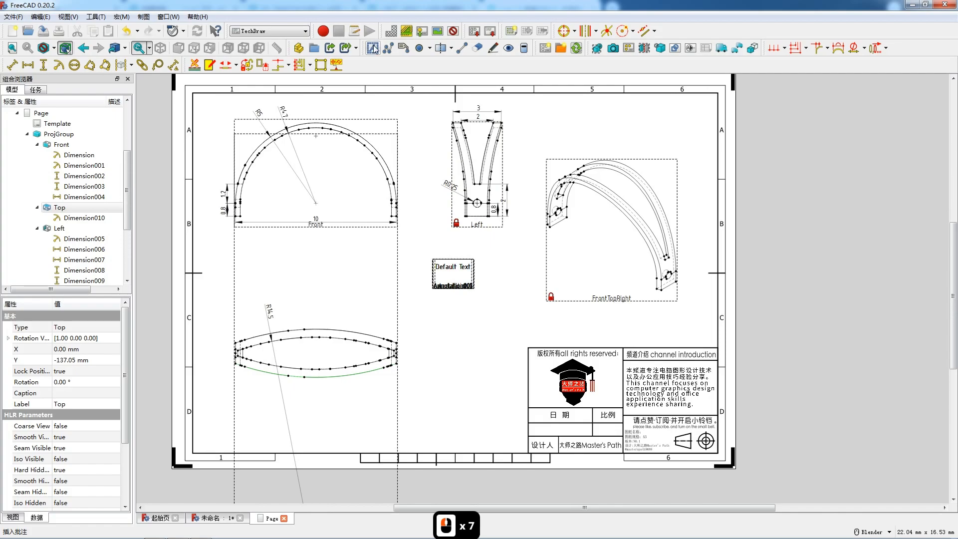
# - Set the topmost annotation's text to "前视图" and place it centred below the Front view
pyautogui.doubleClick(463, 267)
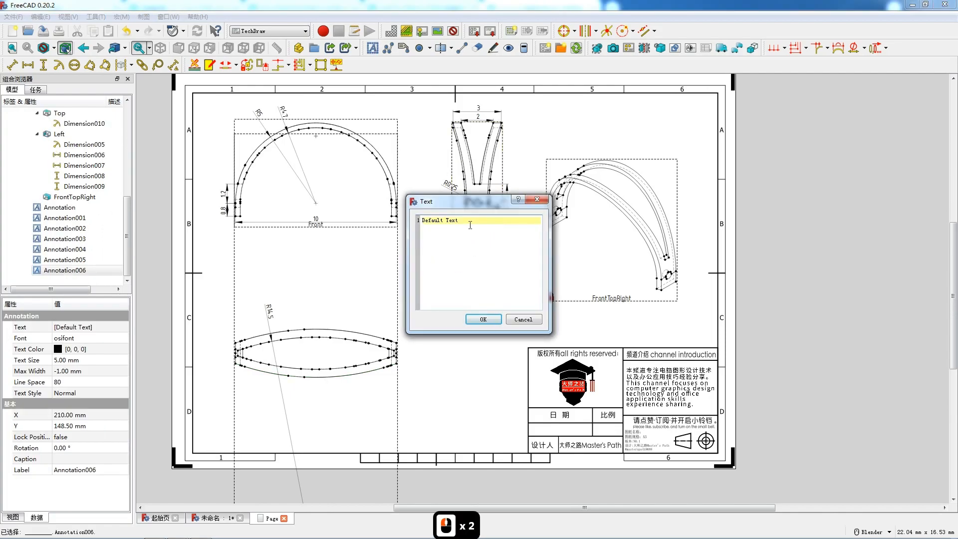
pyautogui.hotkey('ctrl', 'a')
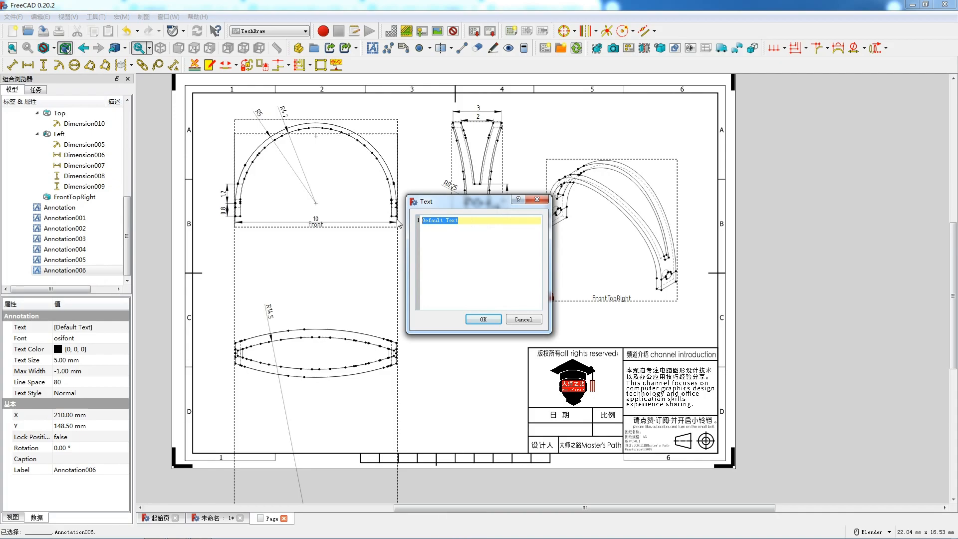
pyautogui.write('qst')
pyautogui.press('space')
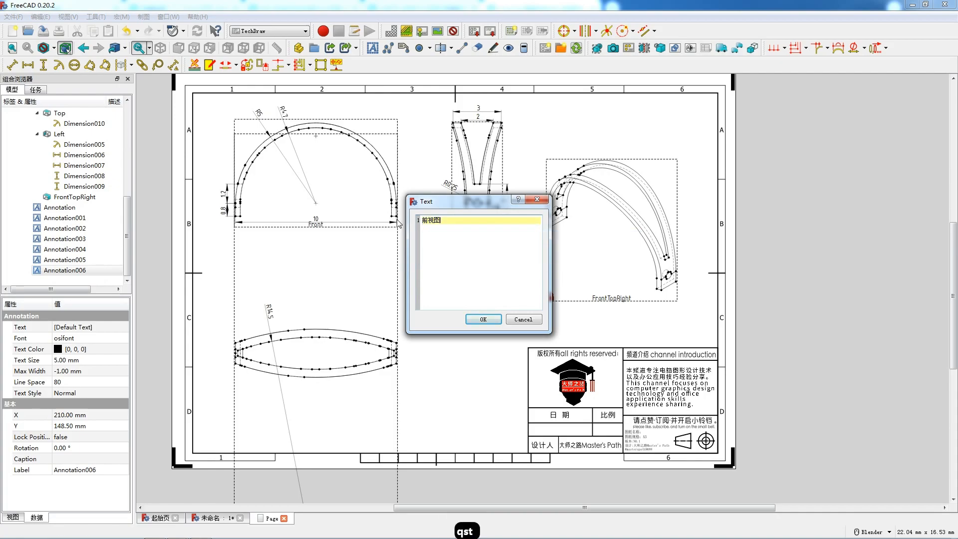
pyautogui.click(480, 321)
pyautogui.moveTo(455, 268)
pyautogui.mouseDown()
pyautogui.moveTo(318, 244)
pyautogui.moveTo(326, 240)
pyautogui.mouseUp()
# - Change the next default annotation to "左视图" and place it below the Left view
pyautogui.doubleClick(446, 271)
pyautogui.moveTo(460, 221); pyautogui.dragTo(395, 220)
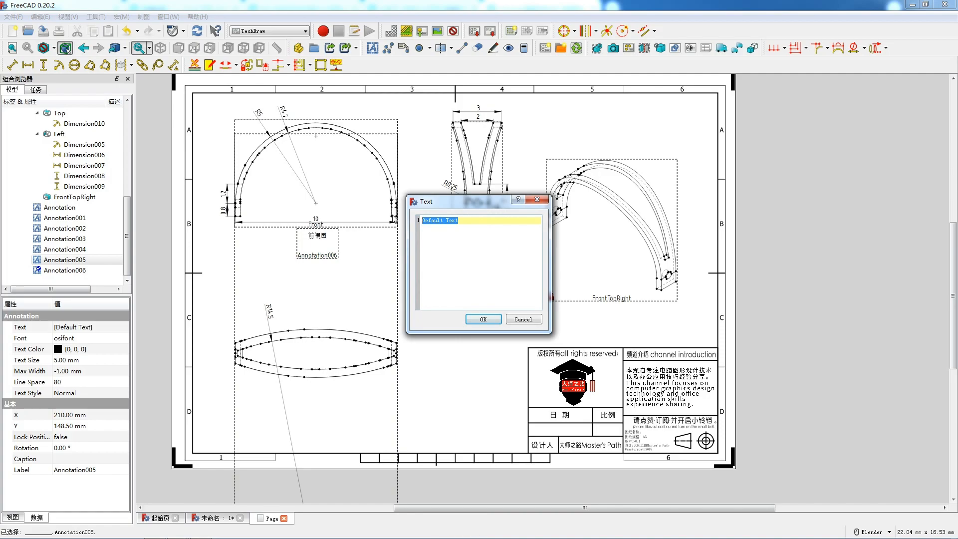
pyautogui.write('zst')
pyautogui.press('space')
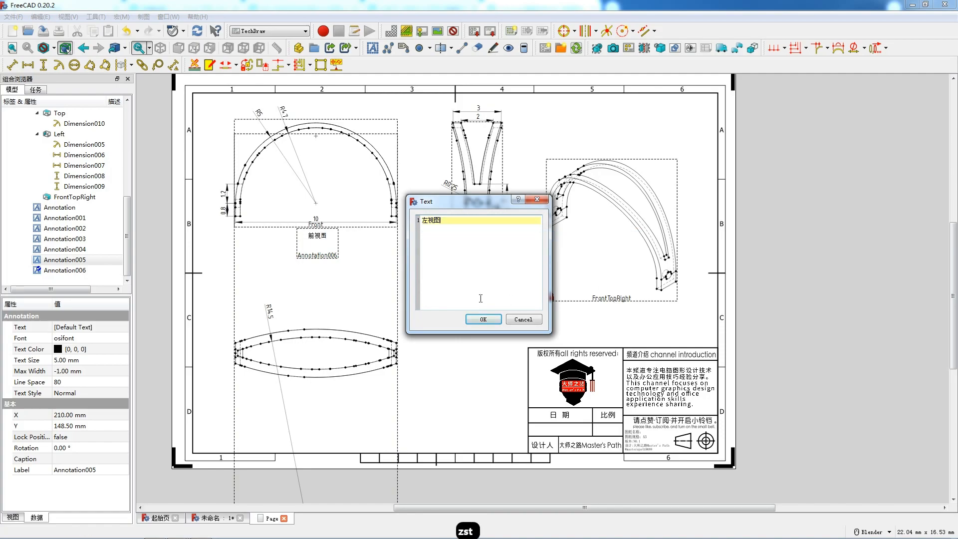
pyautogui.click(484, 319)
pyautogui.moveTo(456, 259); pyautogui.dragTo(479, 228)
# - Change another default annotation to "顶视图" and place it below the Top view
pyautogui.click(456, 268)
pyautogui.doubleClick(457, 268)
pyautogui.moveTo(437, 220); pyautogui.dragTo(421, 221)
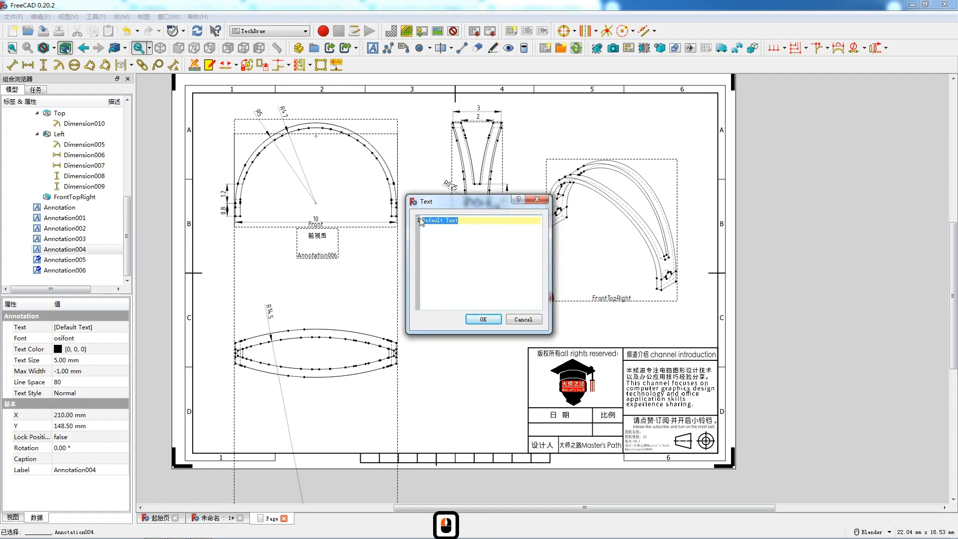
pyautogui.write('顶视图')
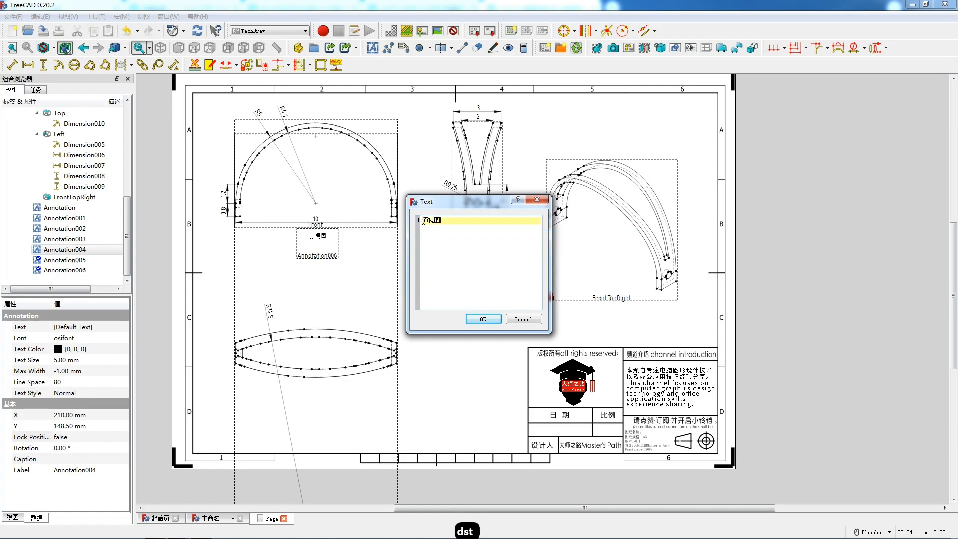
pyautogui.click(479, 319)
pyautogui.moveTo(457, 268)
pyautogui.mouseDown()
pyautogui.moveTo(328, 358)
pyautogui.moveTo(317, 396)
pyautogui.mouseUp()
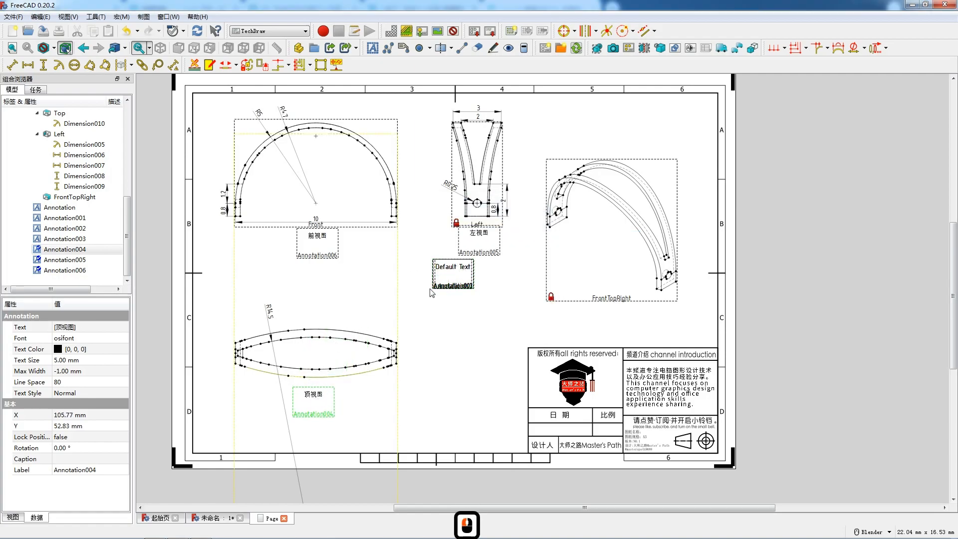
# - Change another default annotation to "透视图" and place it below the FrontTopRight view
pyautogui.doubleClick(450, 272)
pyautogui.moveTo(465, 220); pyautogui.dragTo(412, 224)
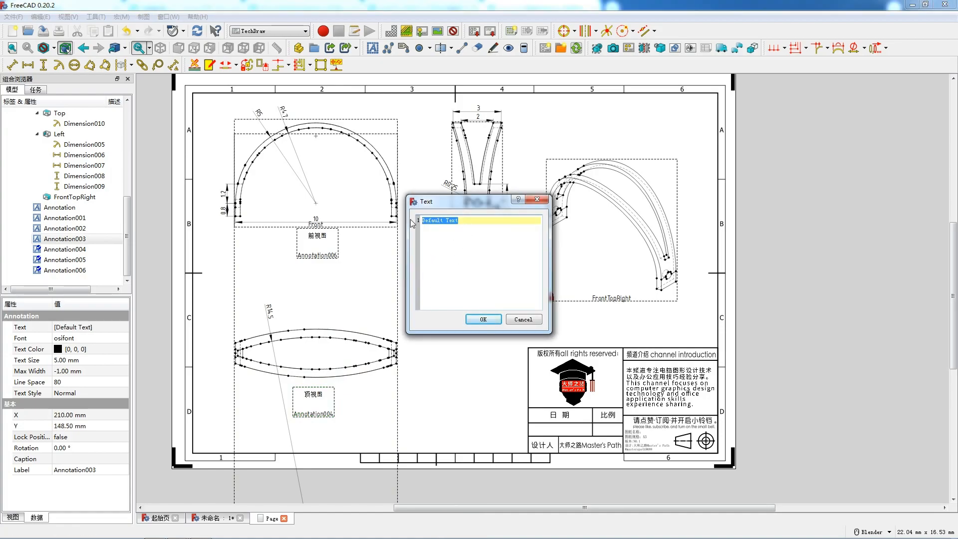
pyautogui.write('tsy')
pyautogui.press('BackSpace')
pyautogui.write('t')
pyautogui.press('space')
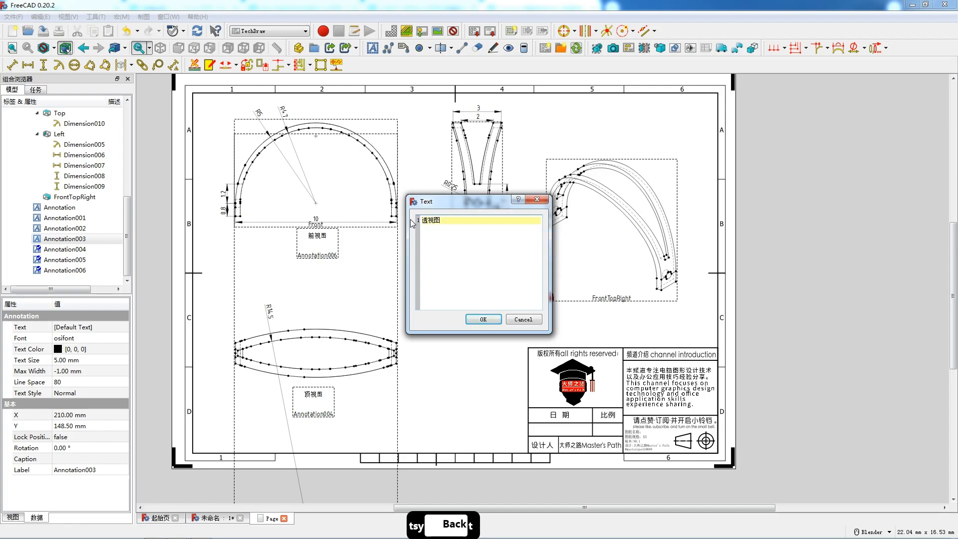
pyautogui.click(483, 319)
pyautogui.moveTo(572, 308); pyautogui.dragTo(616, 302)
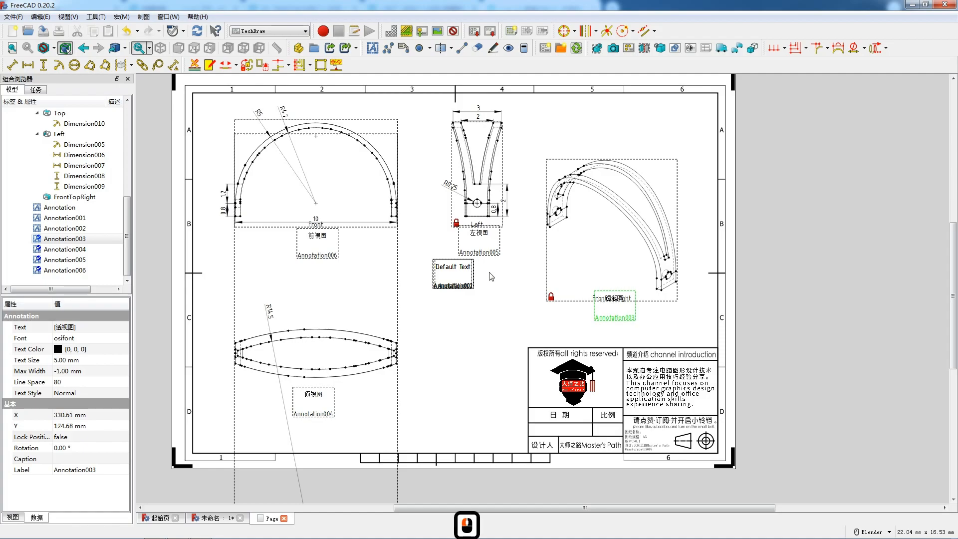
# - Set the next annotation's text to the date "2023.06.20" and place it under 日期 in the title block
pyautogui.doubleClick(453, 268)
pyautogui.tripleClick(462, 224)
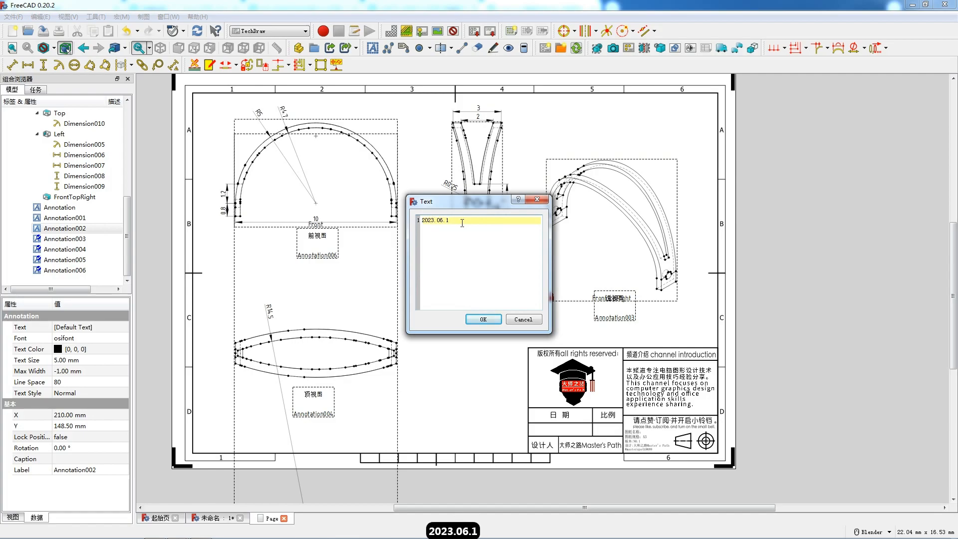
pyautogui.press('BackSpace')
pyautogui.write('20')
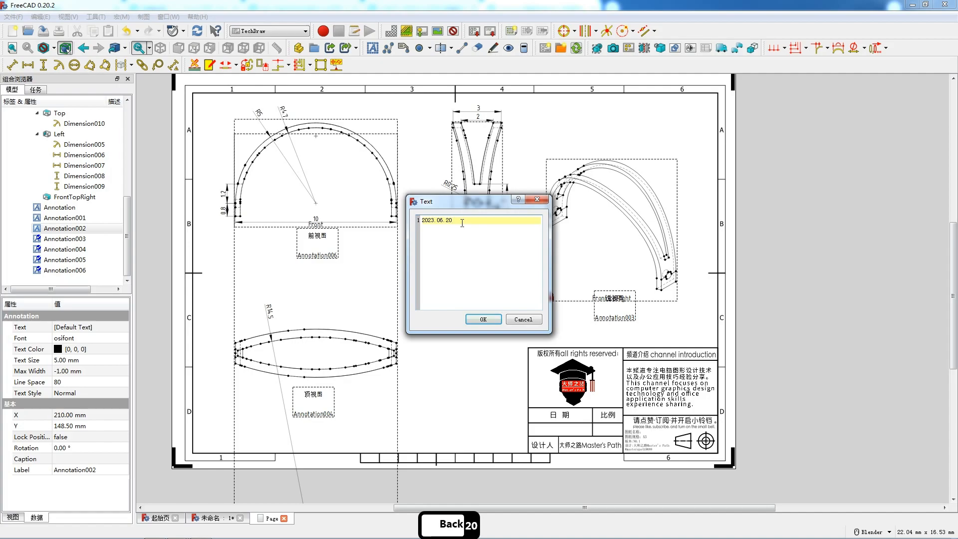
pyautogui.click(483, 319)
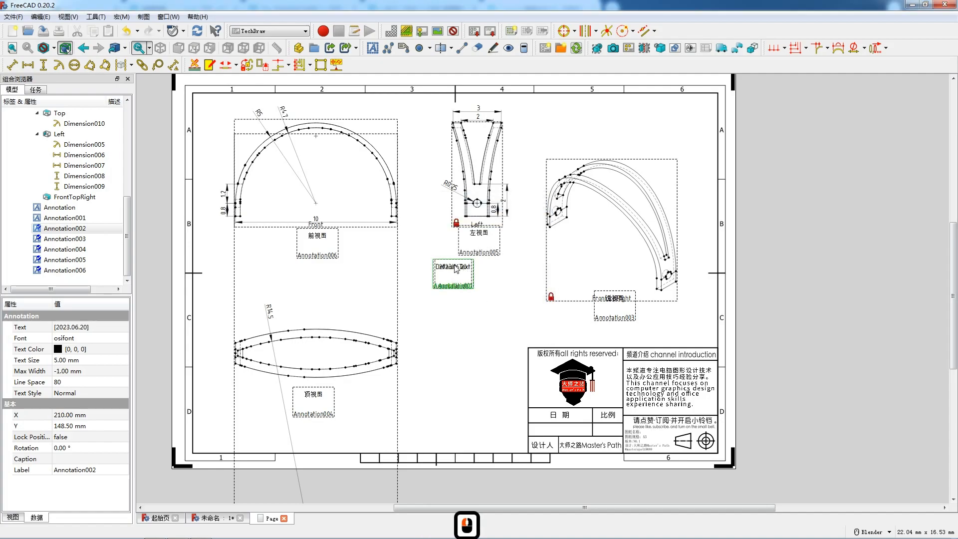
pyautogui.moveTo(551, 414); pyautogui.dragTo(563, 432)
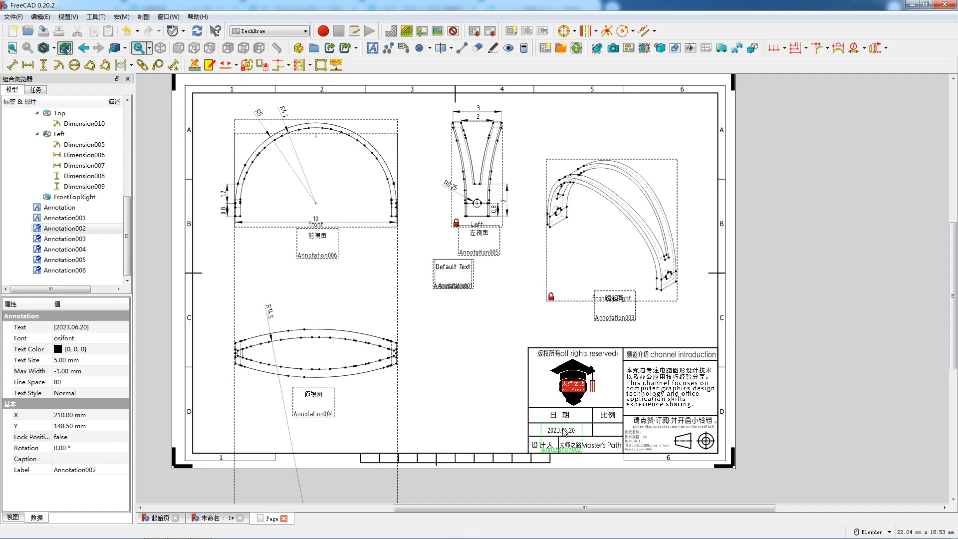
# - Set the next annotation's text to "12: 1" and place it under 比例 in the title block
pyautogui.doubleClick(452, 269)
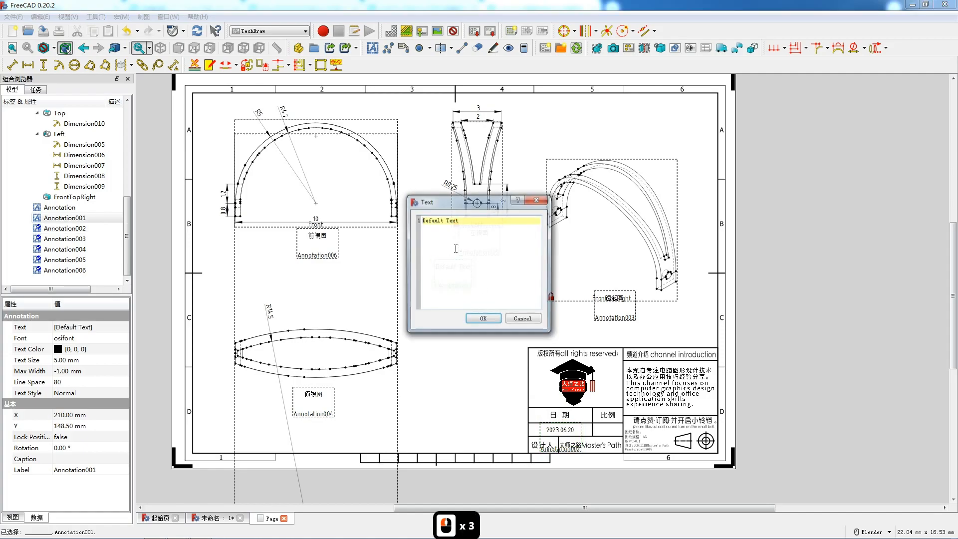
pyautogui.moveTo(458, 220); pyautogui.dragTo(402, 220)
pyautogui.write('12: 1')
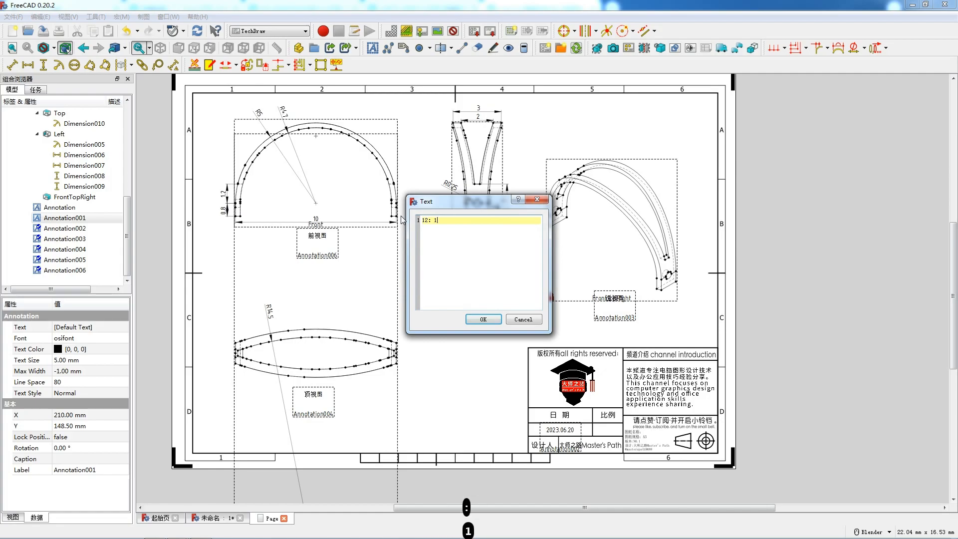
pyautogui.click(484, 319)
pyautogui.moveTo(478, 286); pyautogui.dragTo(608, 430)
# - Set the last annotation to "机械产品零件079" with 3 mm text size and place it in the title block's drawing-name line
pyautogui.click(453, 272)
pyautogui.doubleClick(453, 272)
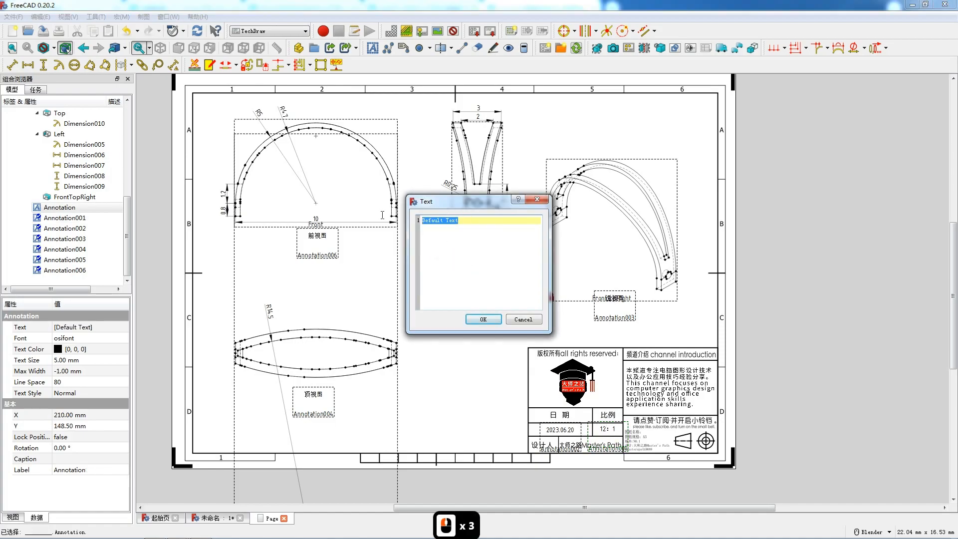
pyautogui.write('机械')
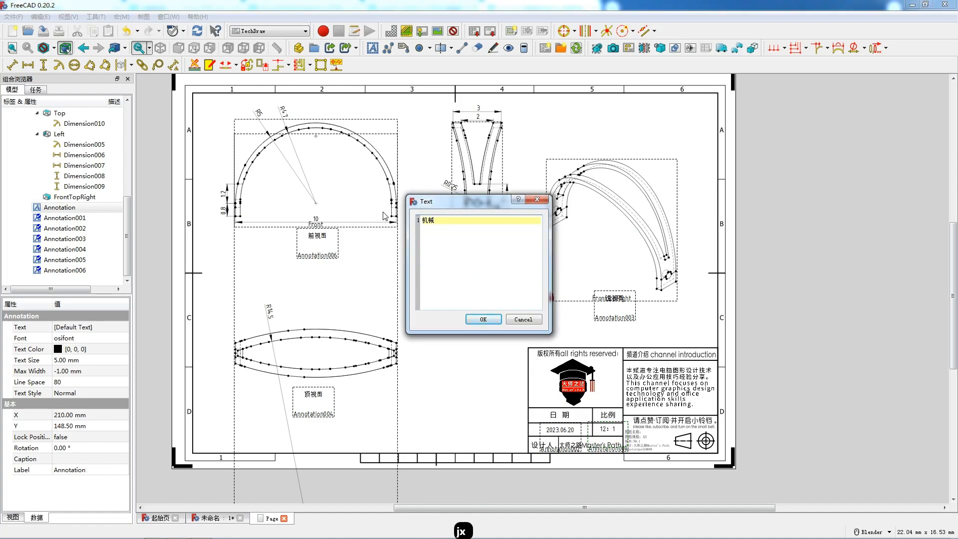
pyautogui.write('产品零件079')
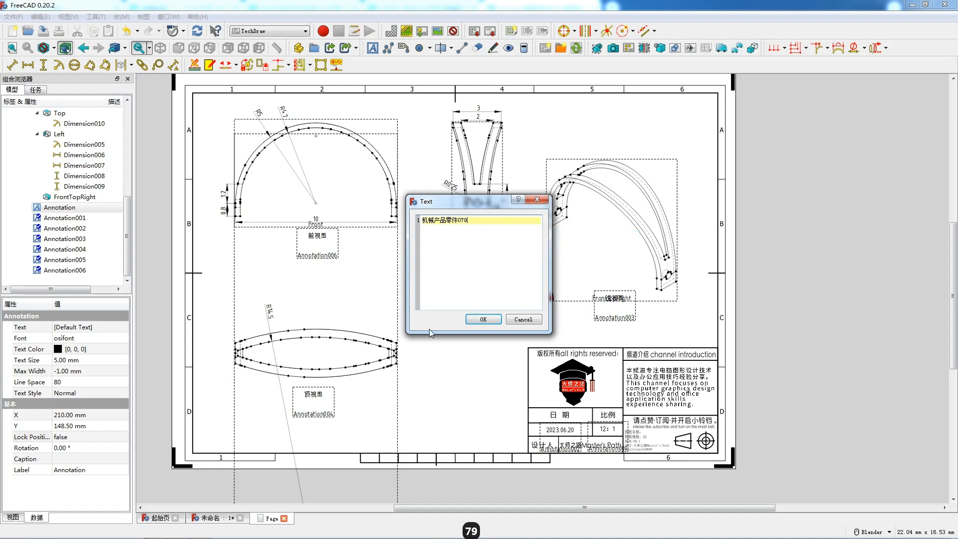
pyautogui.click(484, 319)
pyautogui.doubleClick(78, 360)
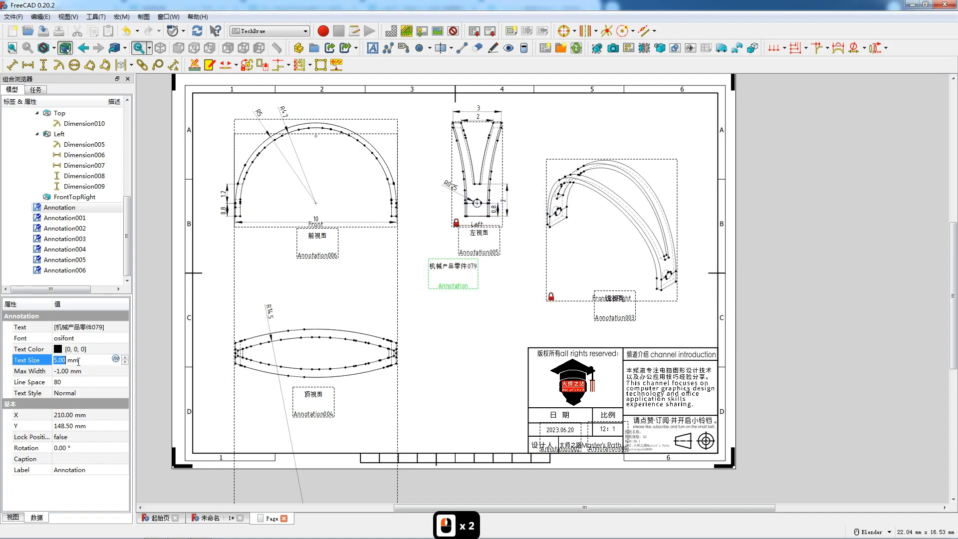
pyautogui.write('3')
pyautogui.moveTo(452, 272)
pyautogui.mouseDown()
pyautogui.moveTo(559, 375)
pyautogui.moveTo(648, 441)
pyautogui.moveTo(653, 432)
pyautogui.mouseUp()
# - Hide the view frames and vertices on the page and check the clean drawing
pyautogui.rightClick(447, 314)
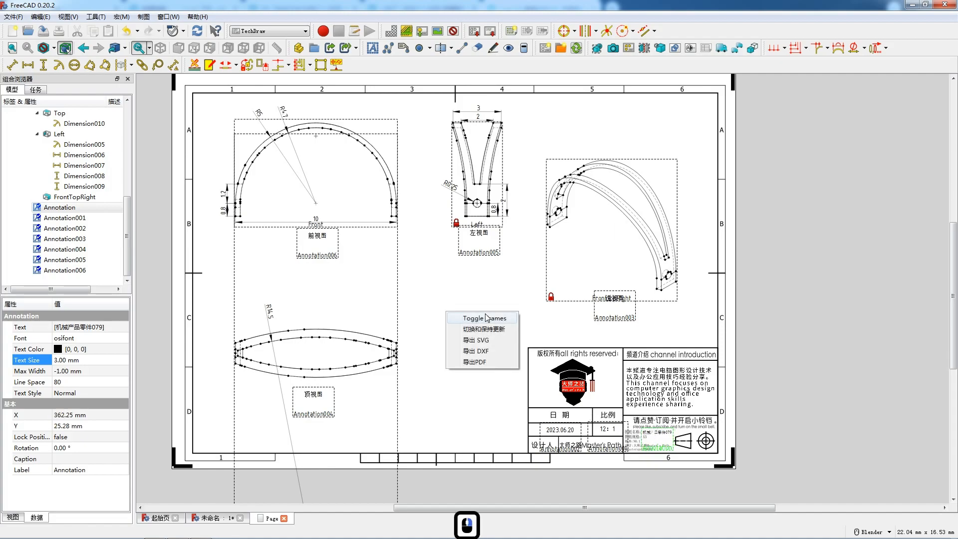
pyautogui.click(486, 320)
pyautogui.scroll(-4, 458, 298)
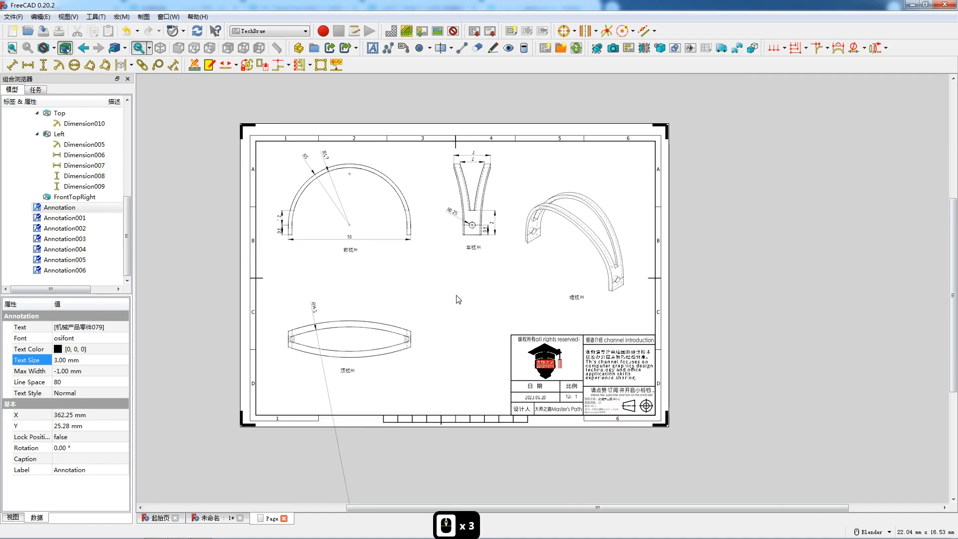
pyautogui.scroll(5, 458, 298)
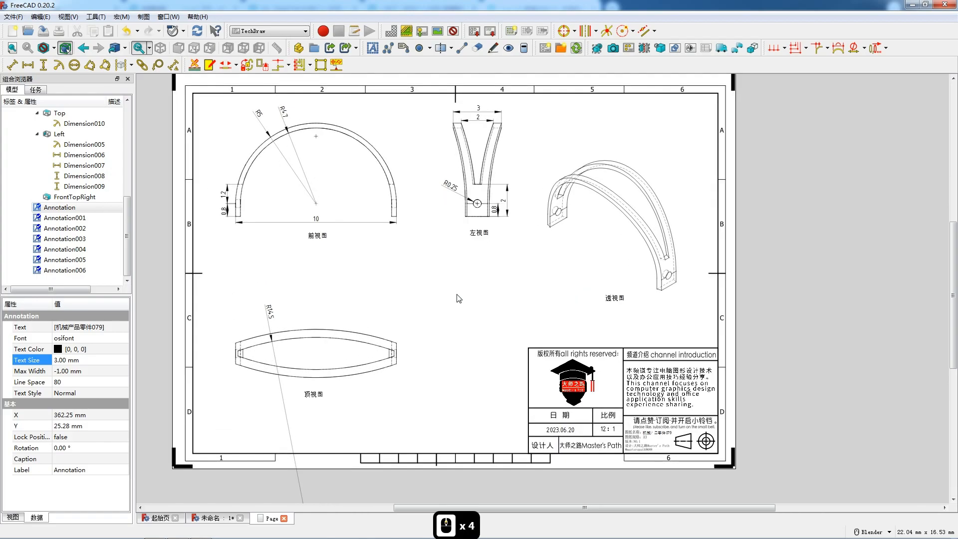
# - Show the view frames again and try a radius dimension on the Top view's upper outer curve
pyautogui.rightClick(456, 308)
pyautogui.click(476, 315)
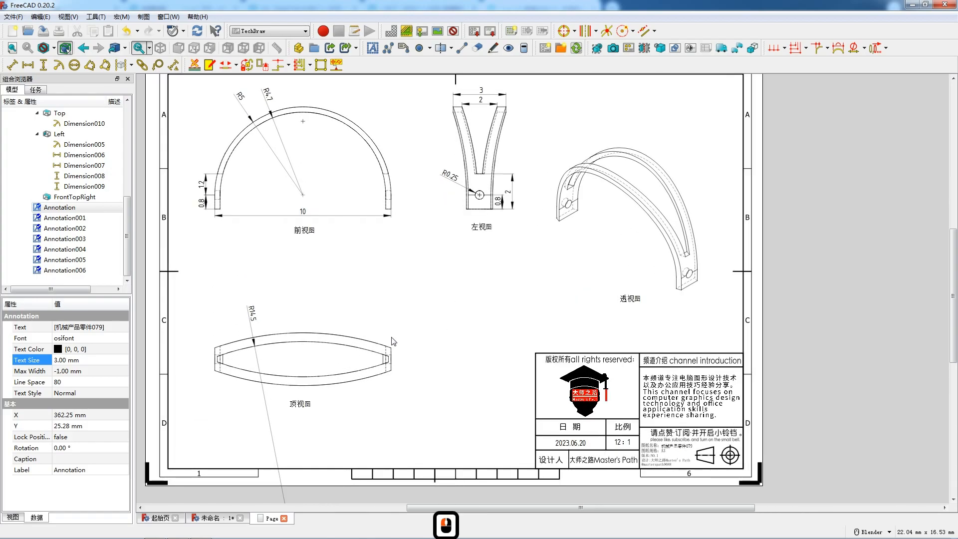
pyautogui.click(308, 338)
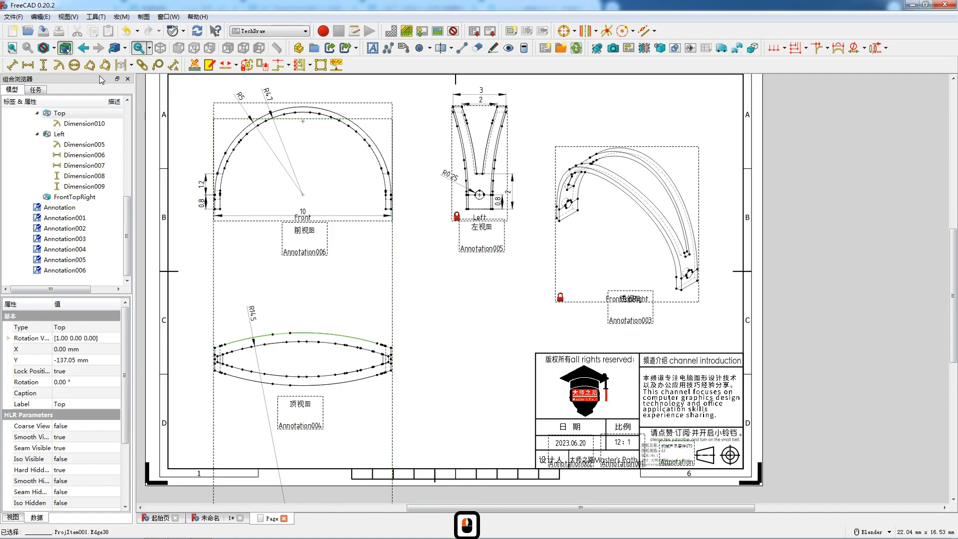
pyautogui.click(58, 65)
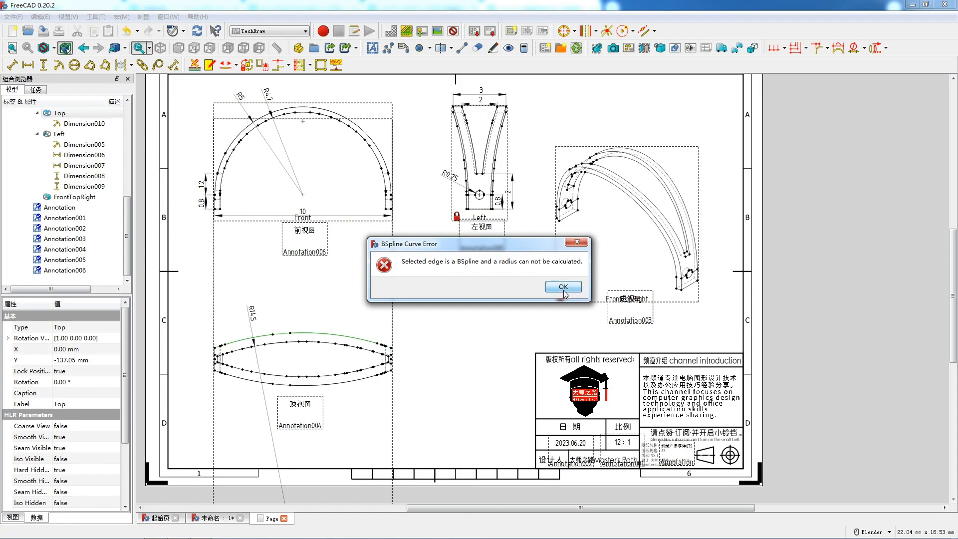
pyautogui.click(564, 291)
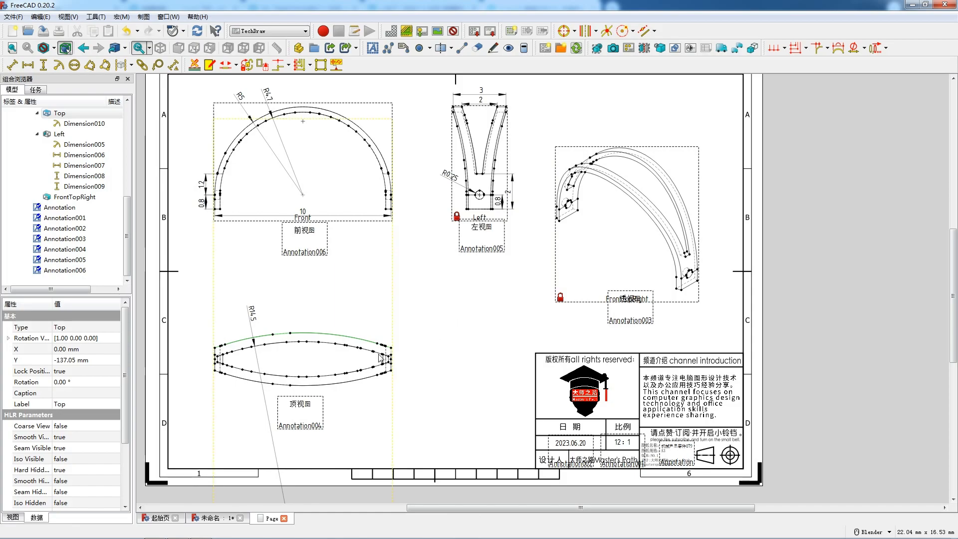
# - Clear the curve selection and turn the view frames off to leave the finished page uncluttered
pyautogui.scroll(3, 385, 359)
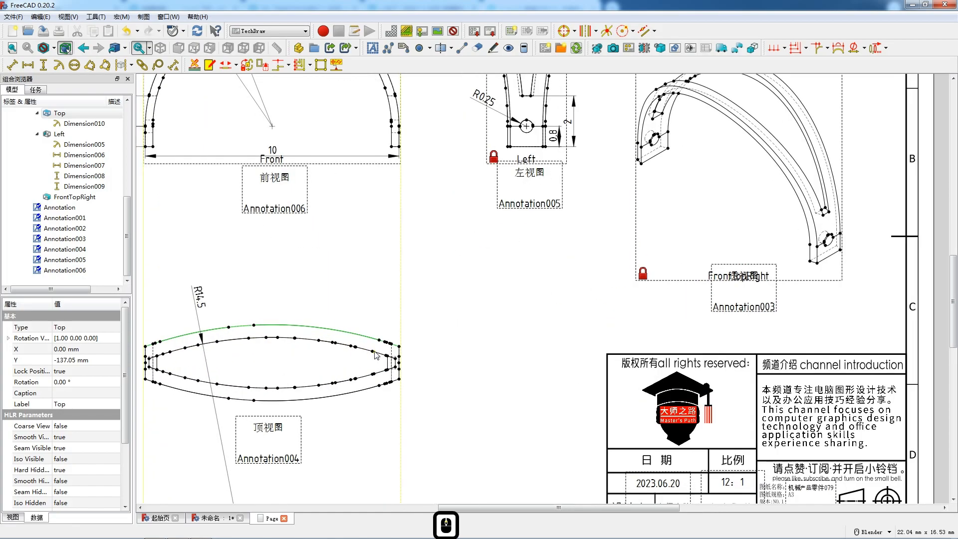
pyautogui.scroll(3, 376, 356)
pyautogui.click(492, 274)
pyautogui.rightClick(504, 229)
pyautogui.click(475, 297)
pyautogui.scroll(-9, 477, 295)
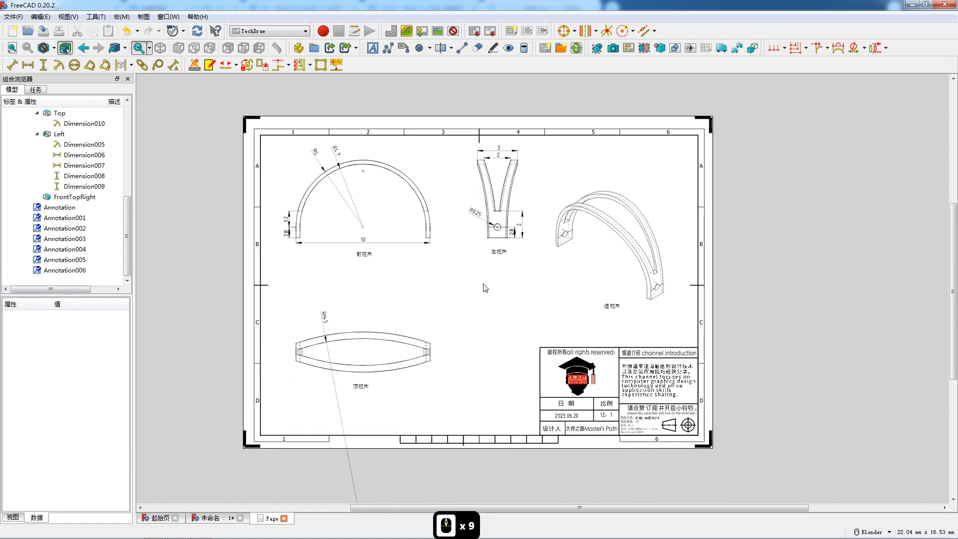